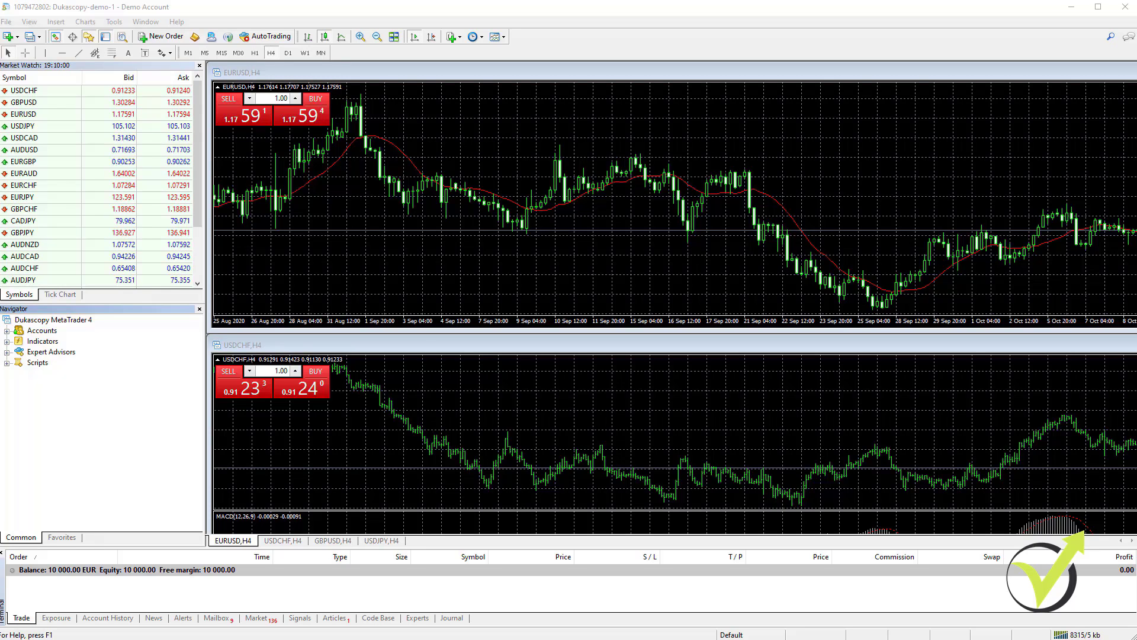
Copy all MQ4 files from the MT4 EAs October 2020 folder inside Portfolio Trading Strategies + 12 Expert Advisors.
{"action": "left_click_drag", "start_coordinate": [1062, 121], "coordinate": [533, 154]}
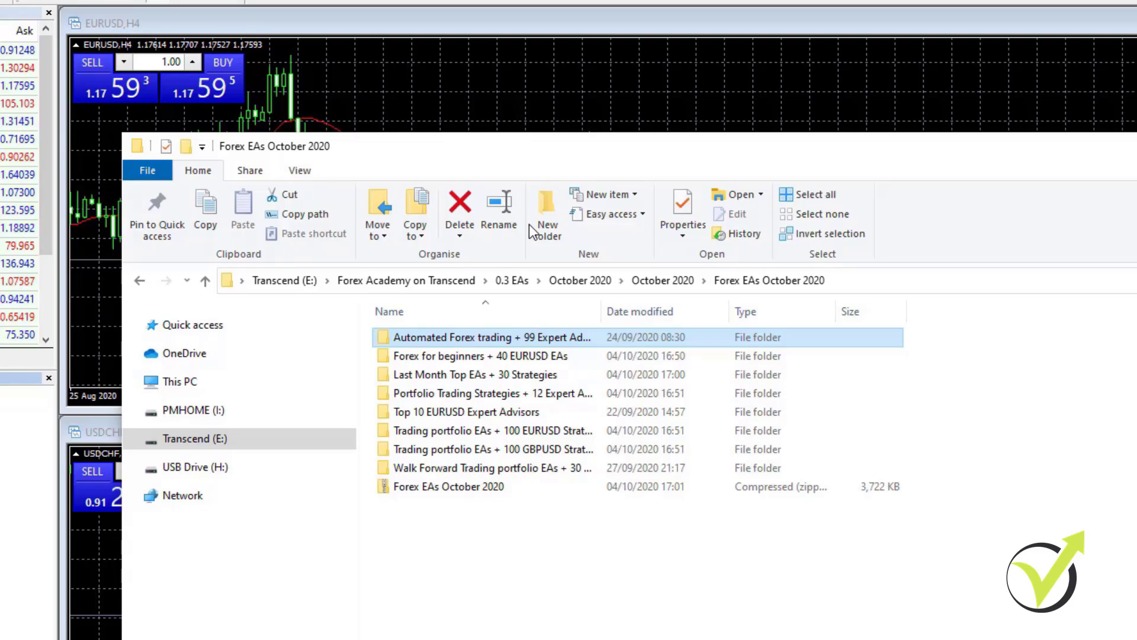
{"action": "double_click", "coordinate": [446, 393]}
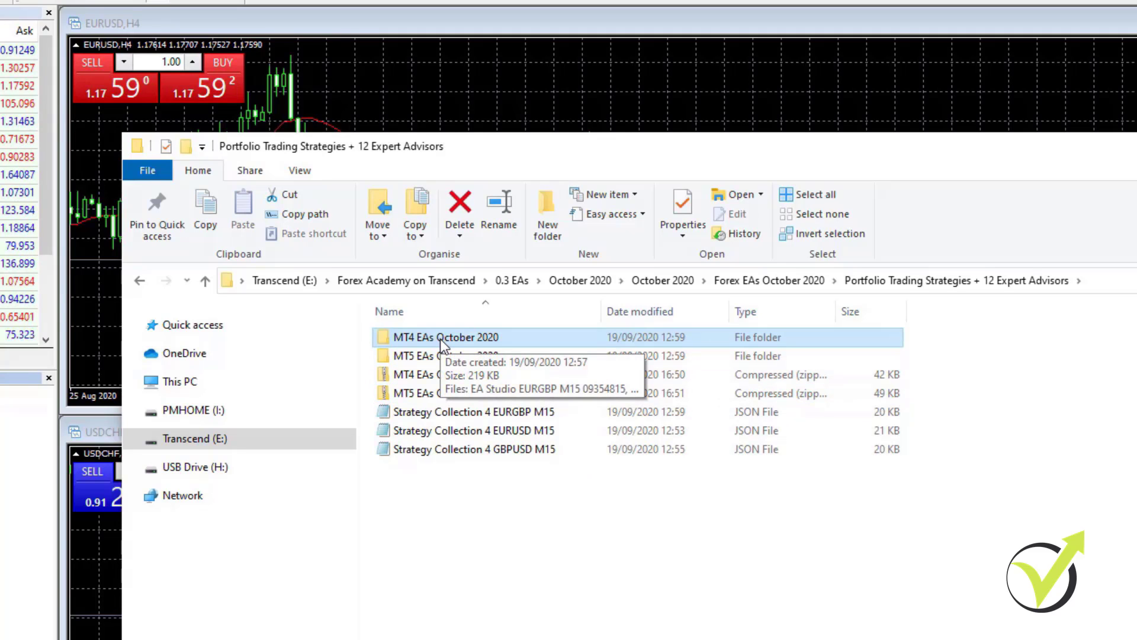
{"action": "double_click", "coordinate": [440, 339]}
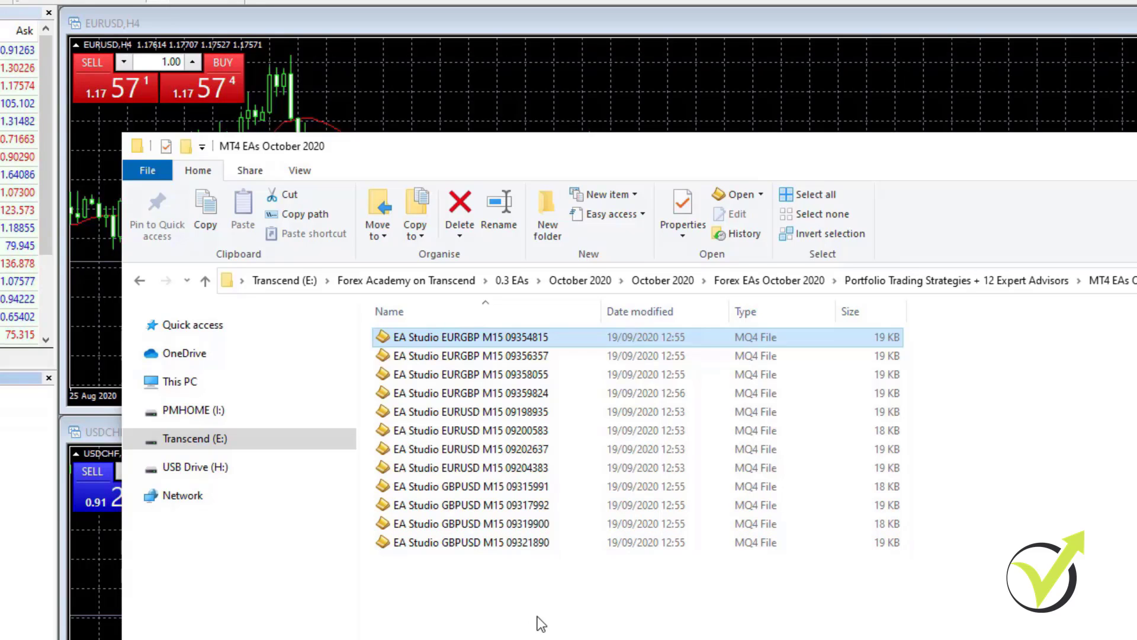
{"action": "left_click_drag", "start_coordinate": [538, 616], "coordinate": [474, 336]}
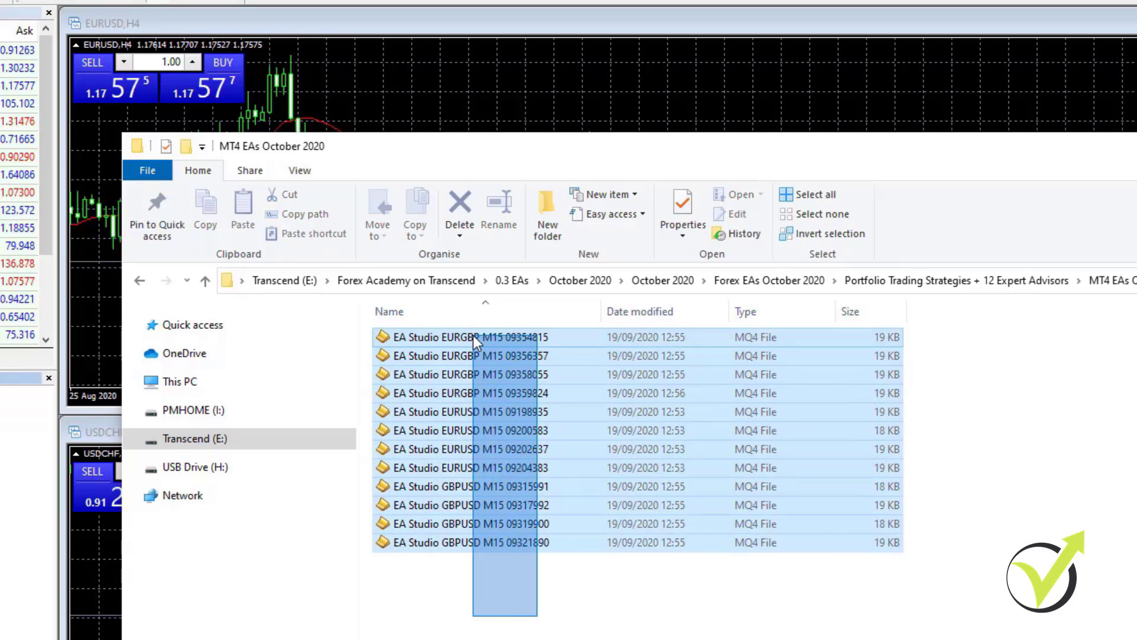
{"action": "right_click", "coordinate": [425, 359]}
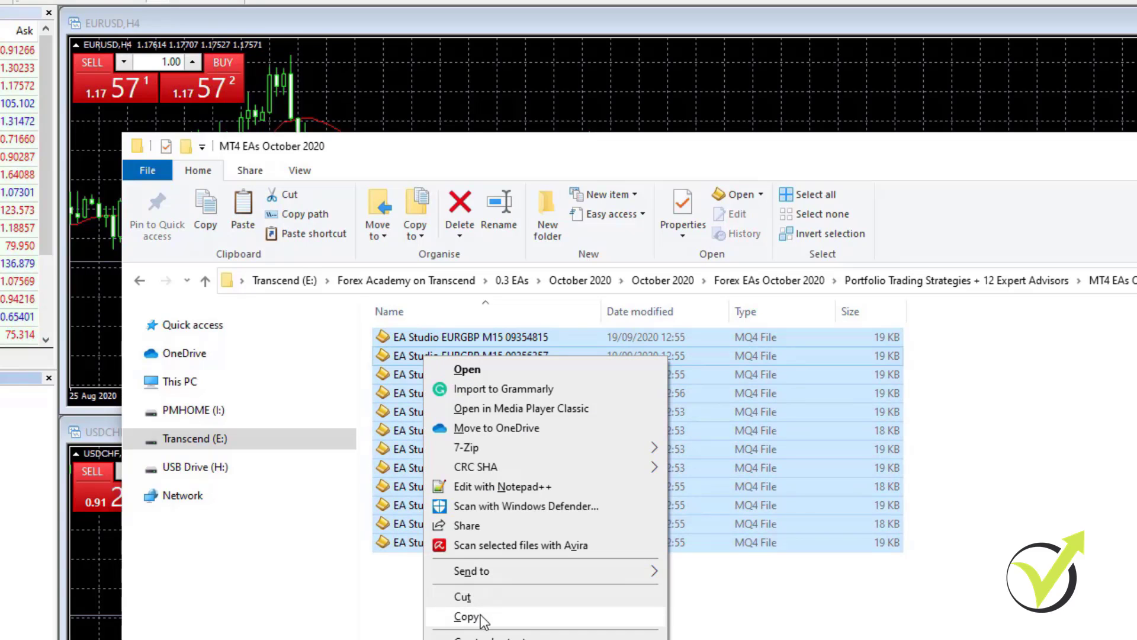
{"action": "left_click", "coordinate": [481, 614]}
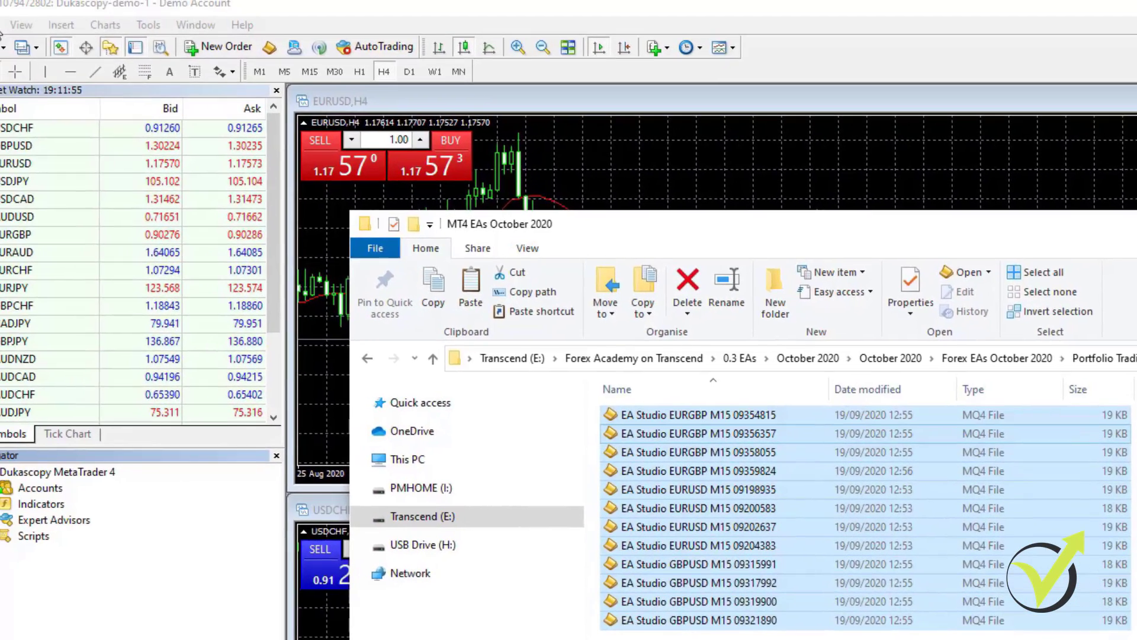
Open the MetaTrader data folder and paste the copied MQ4 files into MQL4 > Experts.
{"action": "left_click", "coordinate": [0, 26]}
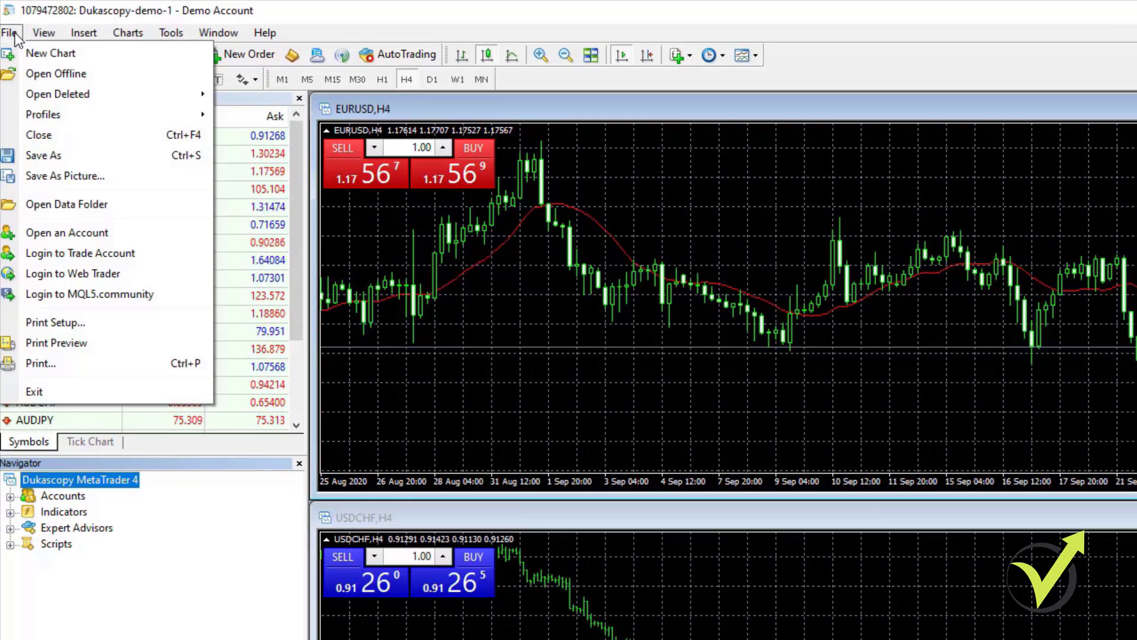
{"action": "left_click", "coordinate": [70, 202]}
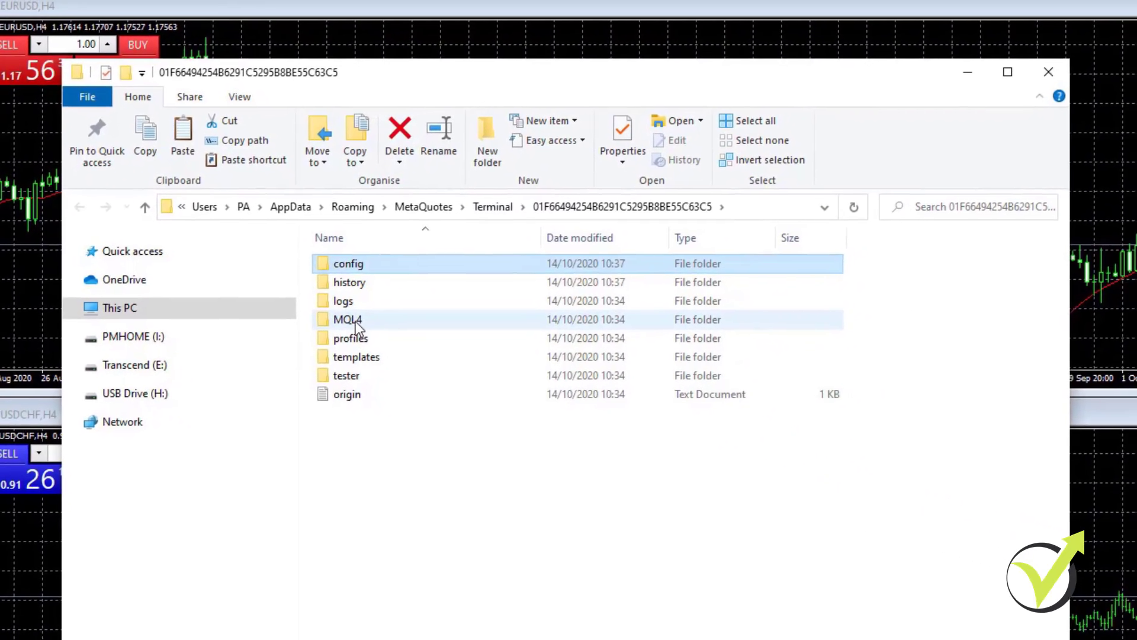
{"action": "double_click", "coordinate": [410, 337]}
{"action": "double_click", "coordinate": [420, 281]}
{"action": "key", "text": "ctrl+v"}
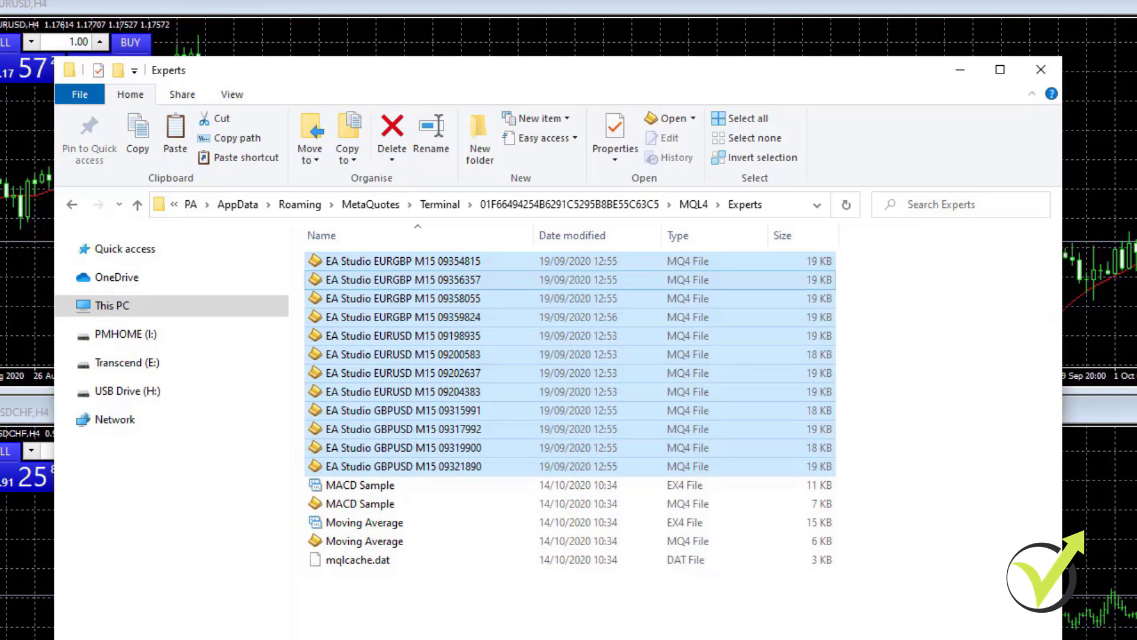
Copy the EURGBP, EURUSD and GBPUSD H1 Portfolio Experts from Last Month Top EAs + 30 Strategies > Portfolio EAs Oct 2020.
{"action": "key", "text": "alt+Tab"}
{"action": "key", "text": "Down"}
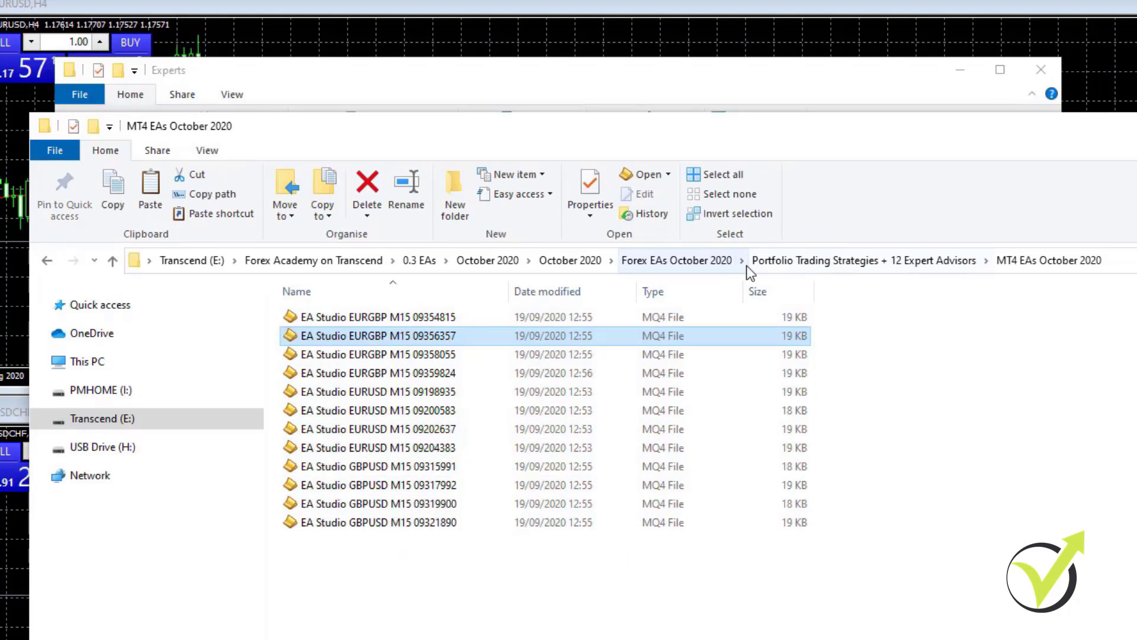
{"action": "left_click", "coordinate": [808, 264]}
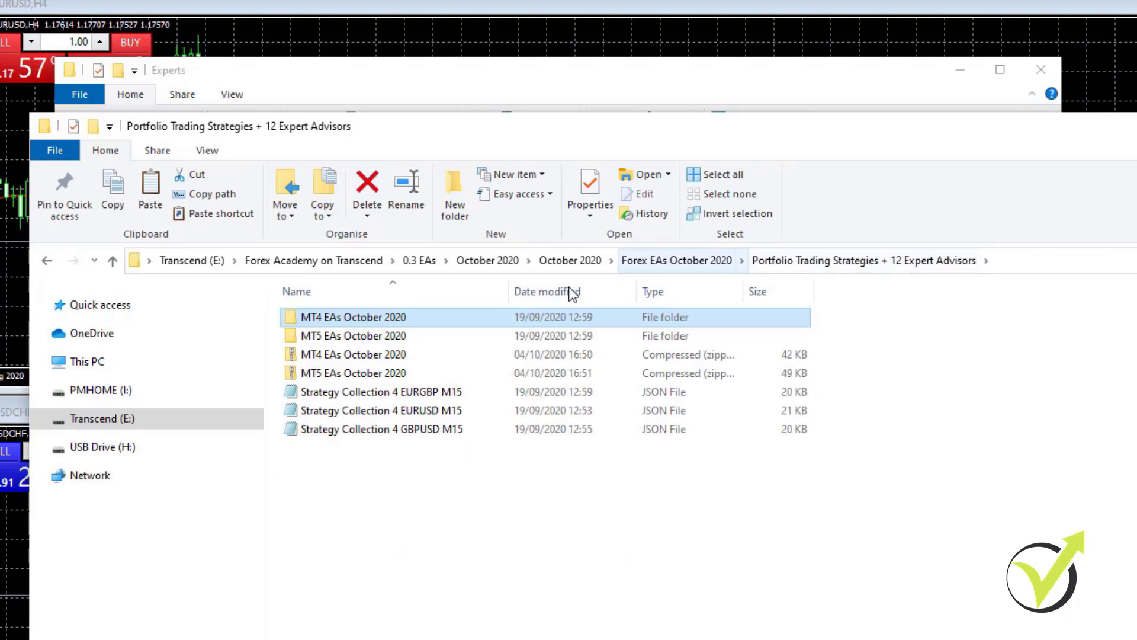
{"action": "left_click", "coordinate": [711, 261]}
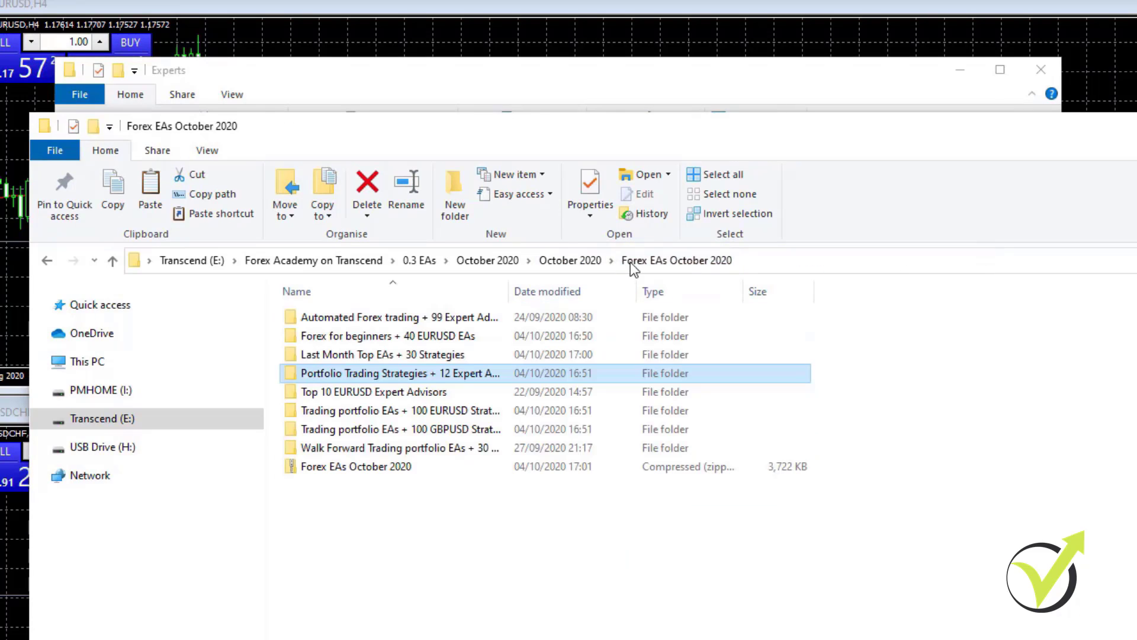
{"action": "double_click", "coordinate": [368, 361]}
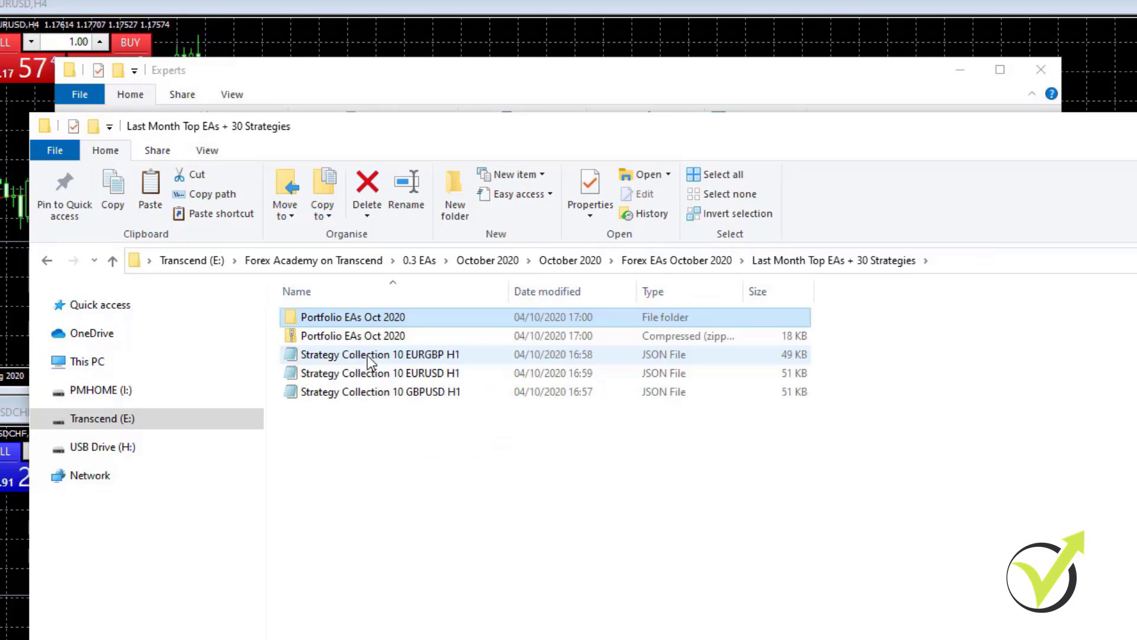
{"action": "double_click", "coordinate": [336, 316]}
{"action": "left_click_drag", "start_coordinate": [403, 416], "coordinate": [332, 316]}
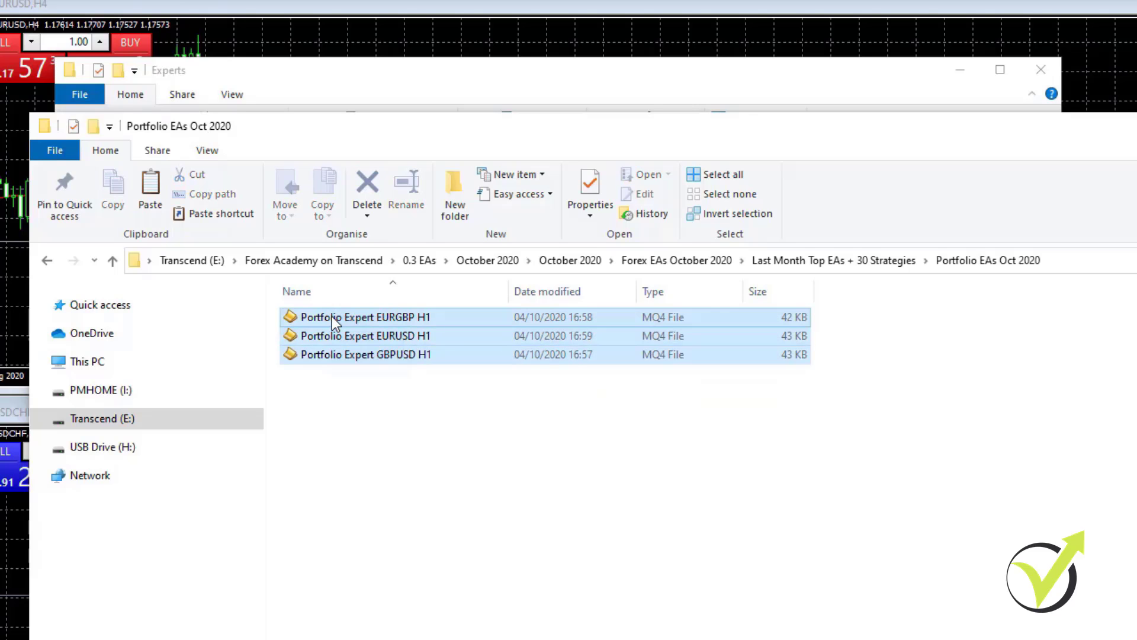
{"action": "right_click", "coordinate": [331, 316]}
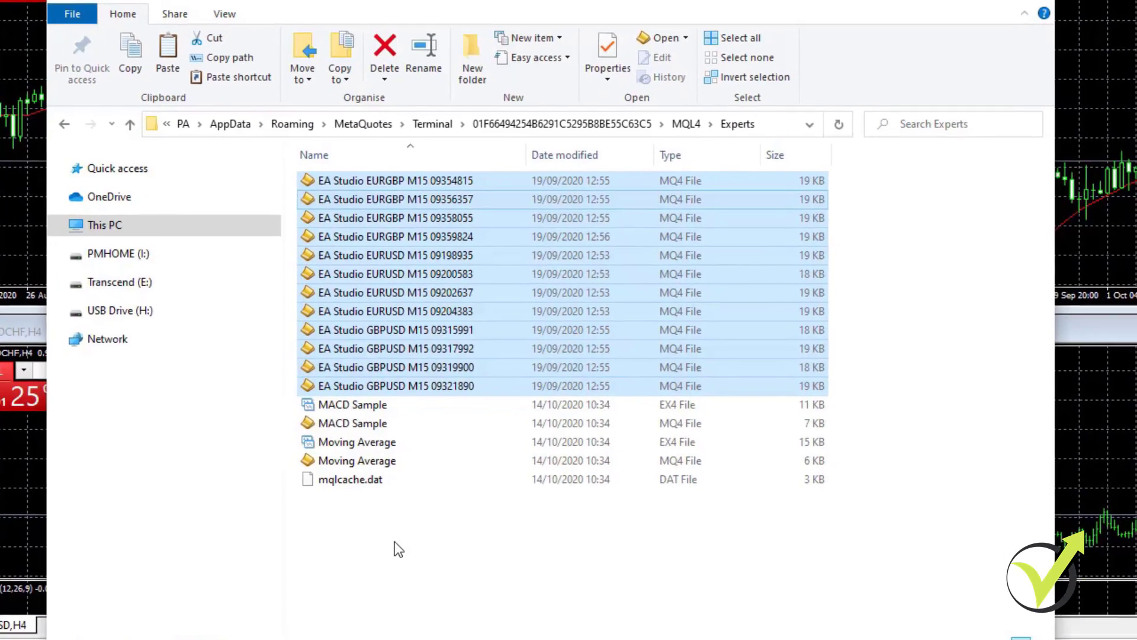
Paste the three Portfolio Expert files into the MQL4 Experts folder and close its window.
{"action": "right_click", "coordinate": [402, 622]}
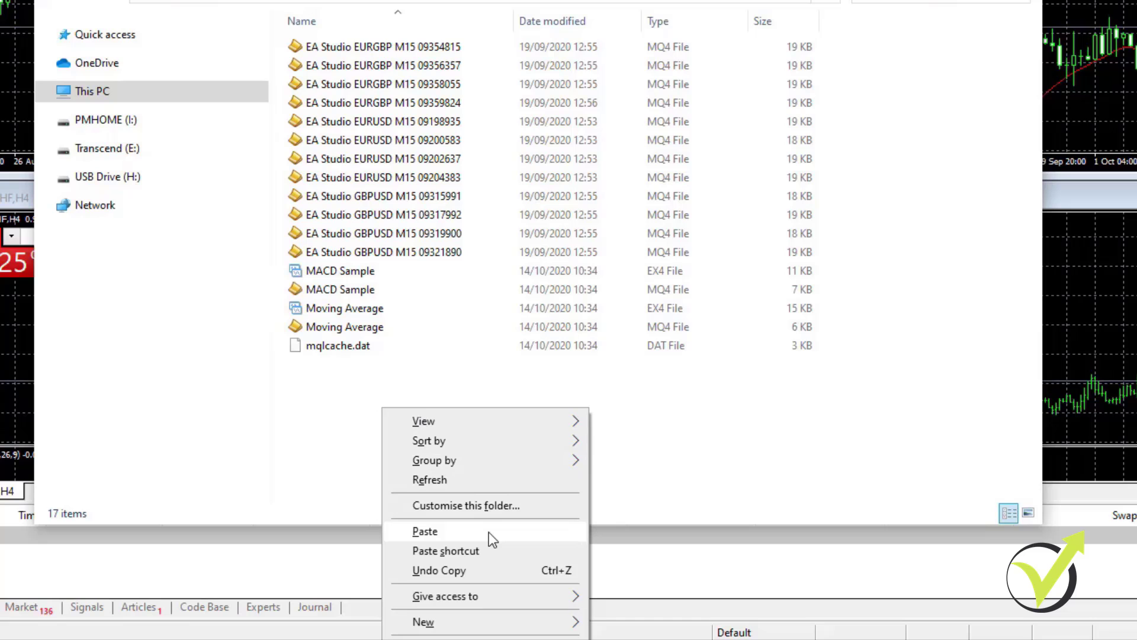
{"action": "left_click", "coordinate": [489, 532]}
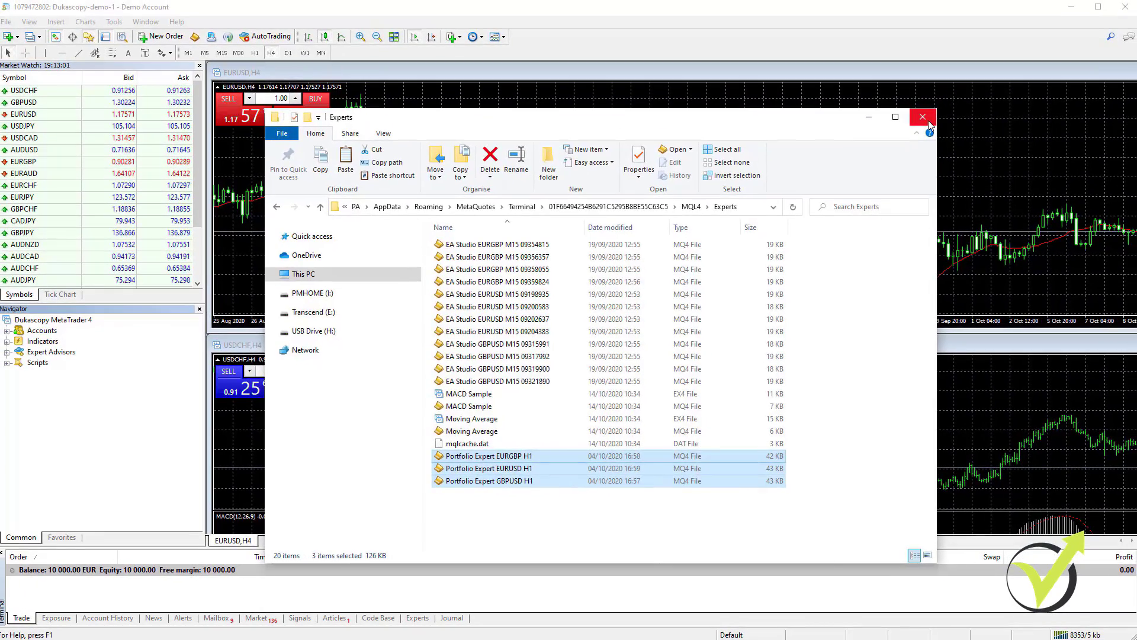
{"action": "left_click", "coordinate": [947, 72]}
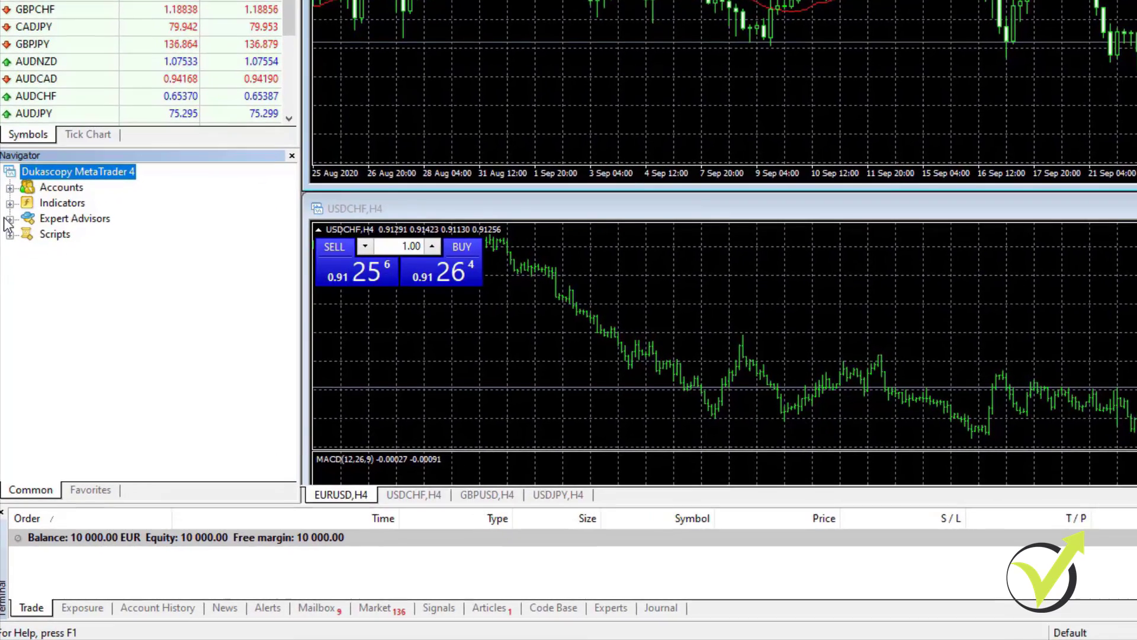
Expand the Expert Advisors group in MetaTrader's Navigator and refresh it to load the added experts.
{"action": "left_click", "coordinate": [9, 254]}
{"action": "right_click", "coordinate": [69, 204]}
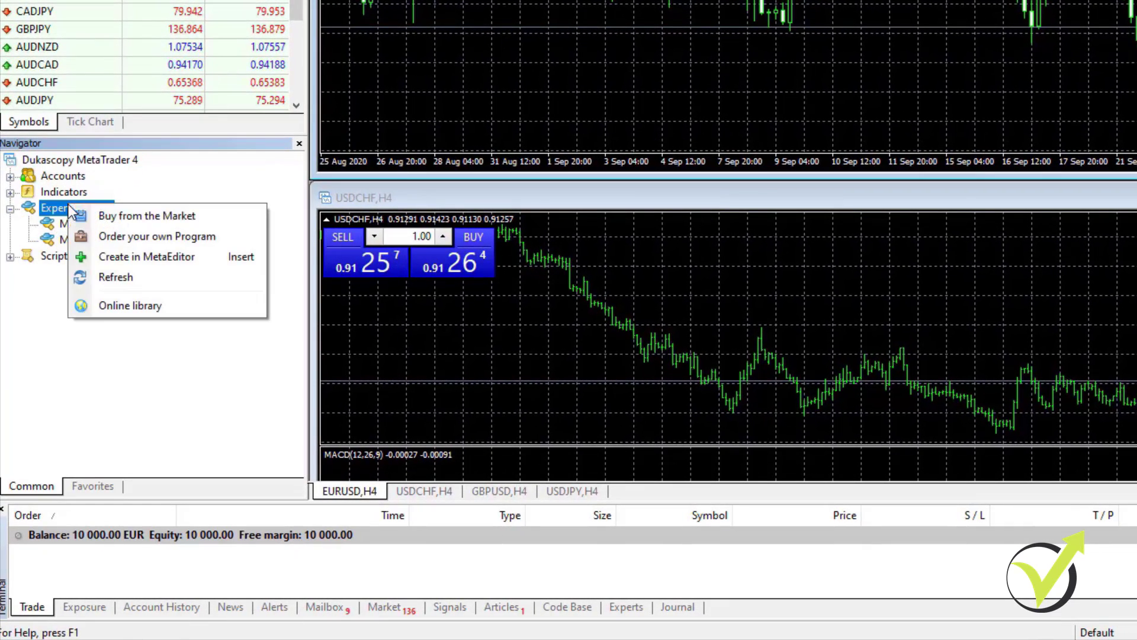
{"action": "left_click", "coordinate": [123, 275]}
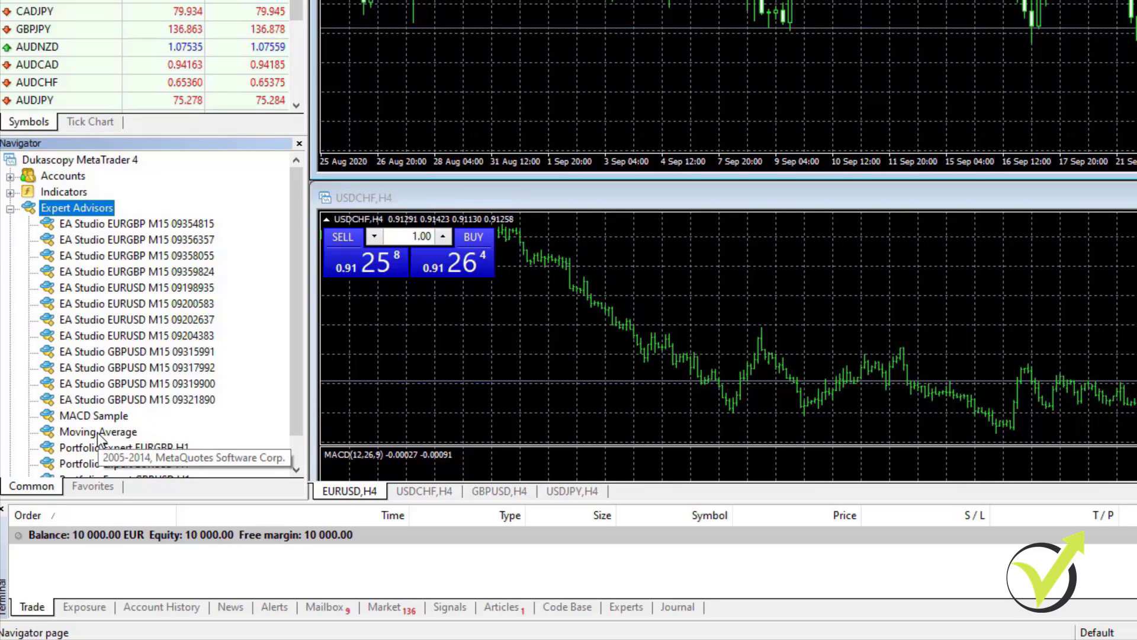
{"action": "scroll", "coordinate": [98, 434], "scroll_direction": "down", "scroll_amount": 1}
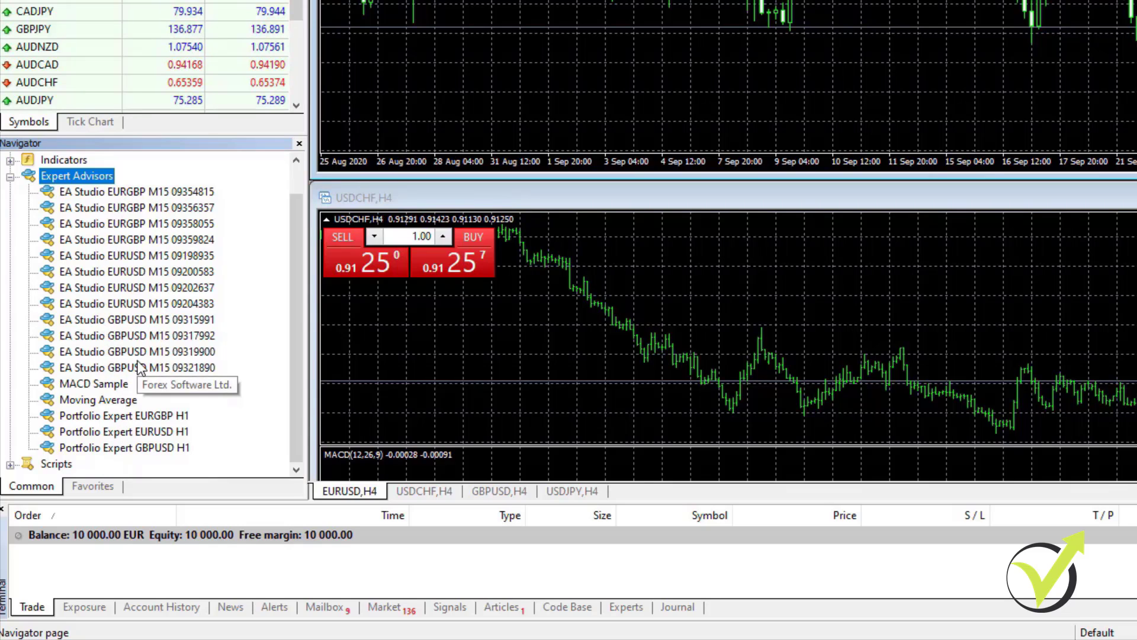
Reopen the MetaTrader data folder and go to MQL4 > Experts.
{"action": "right_click", "coordinate": [84, 173]}
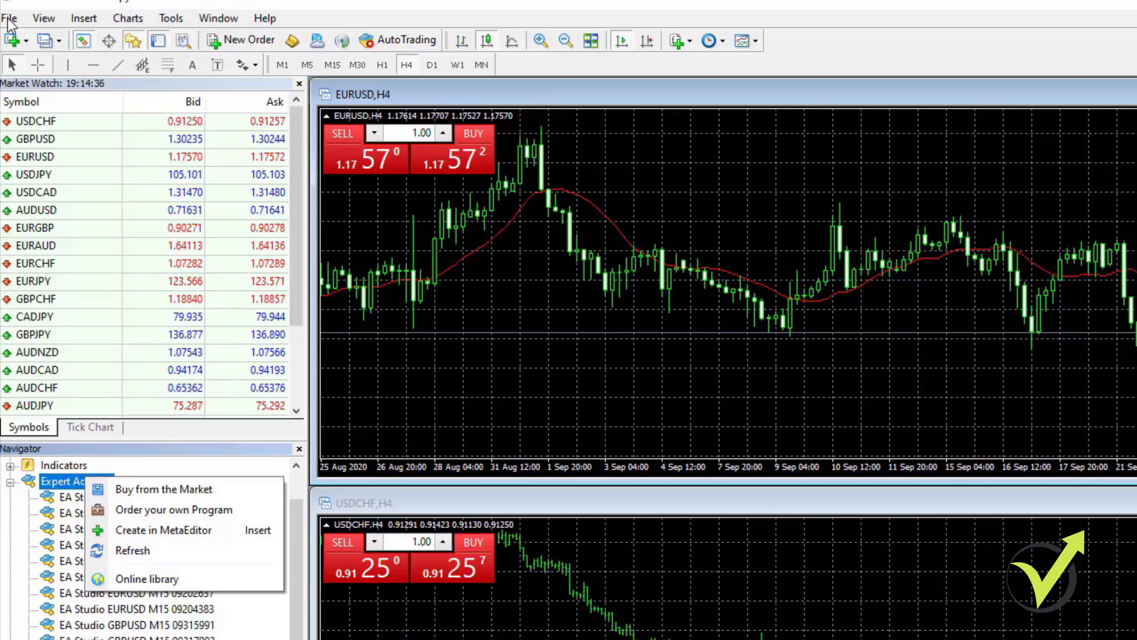
{"action": "left_click", "coordinate": [9, 32]}
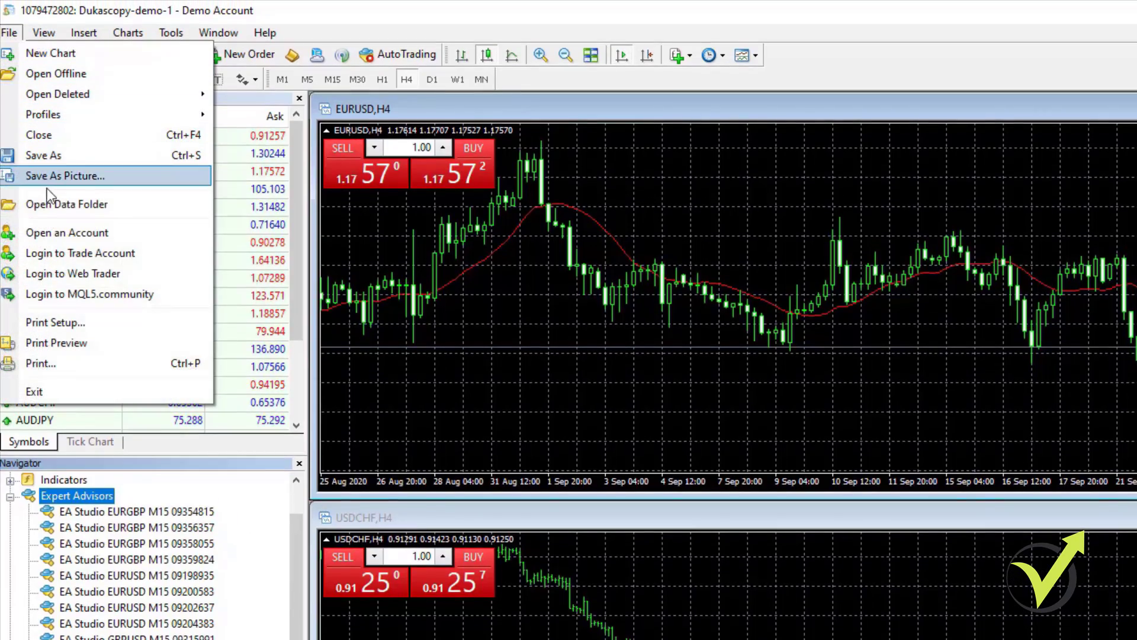
{"action": "left_click", "coordinate": [51, 203]}
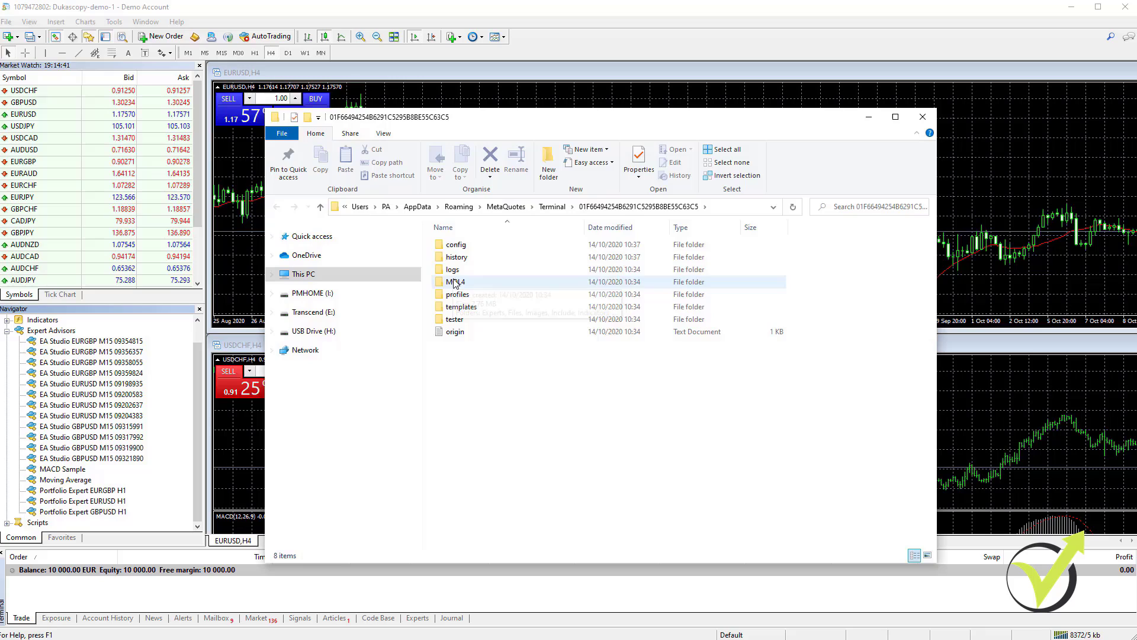
{"action": "double_click", "coordinate": [456, 282]}
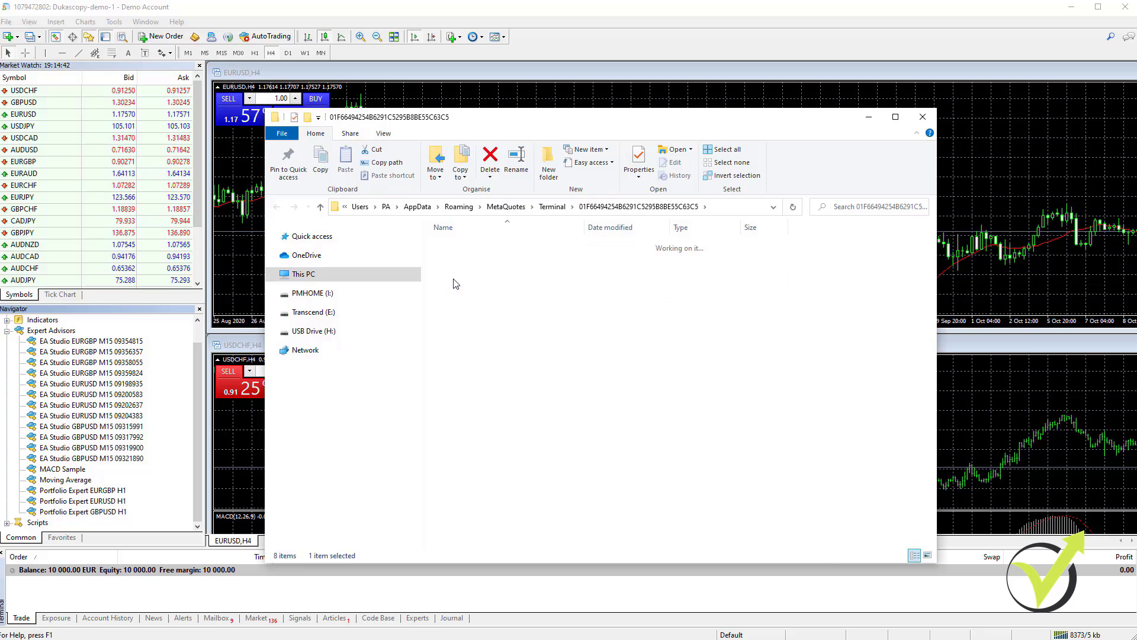
{"action": "double_click", "coordinate": [460, 247]}
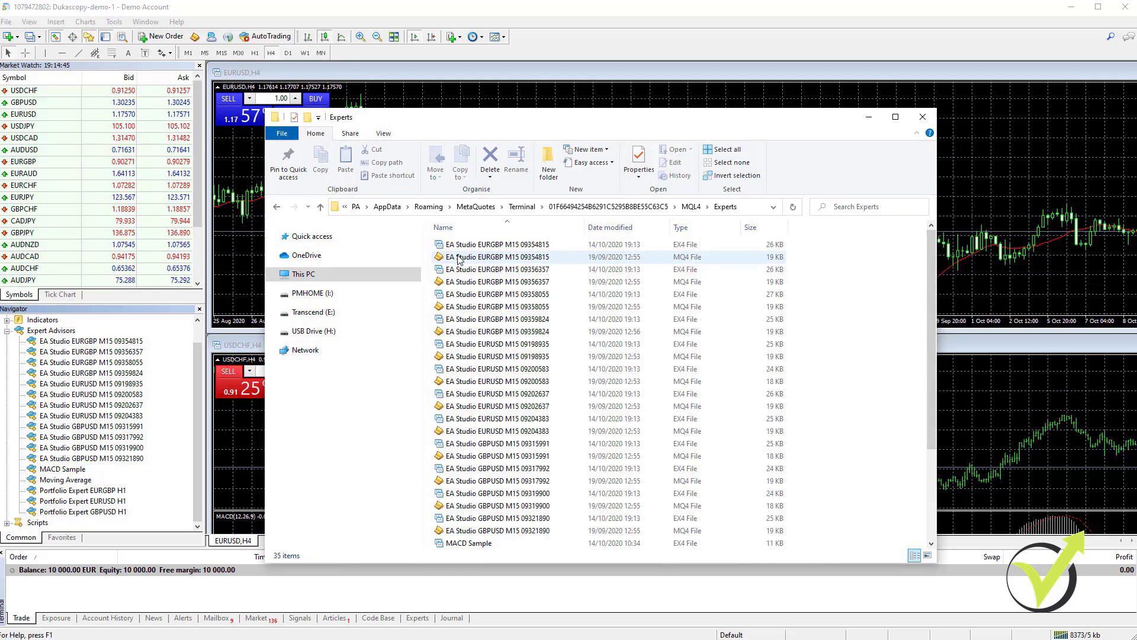
{"action": "left_click", "coordinate": [460, 260]}
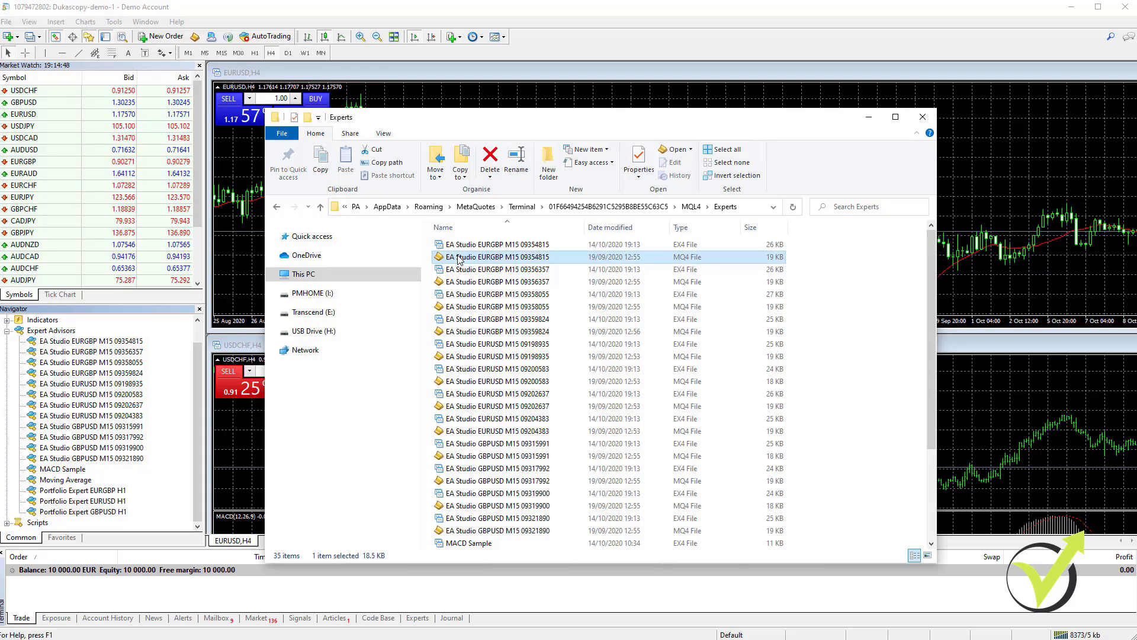
{"action": "double_click", "coordinate": [459, 259]}
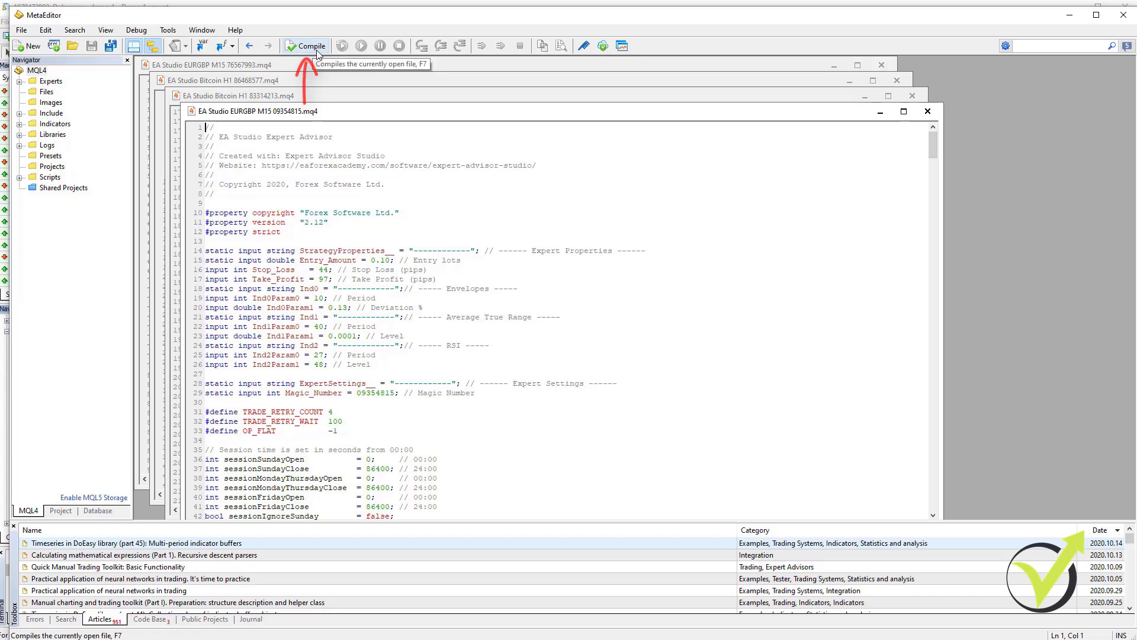
{"action": "left_click", "coordinate": [1124, 16]}
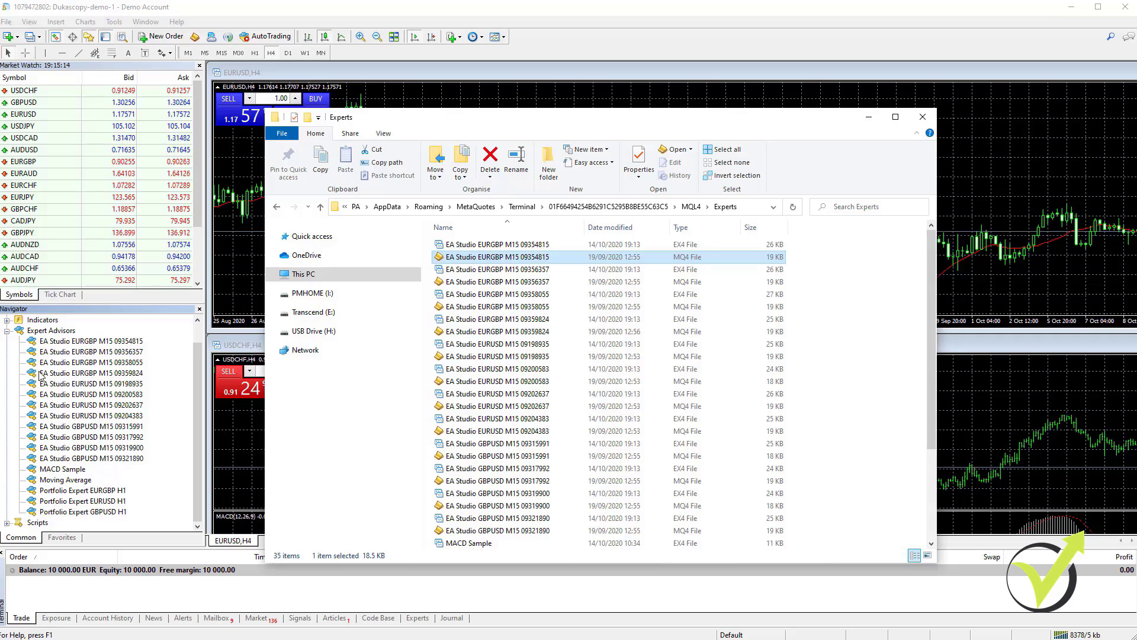
Check the compiled EX4 files of the EURGBP and EURUSD experts and close the Experts folder.
{"action": "left_click", "coordinate": [471, 271]}
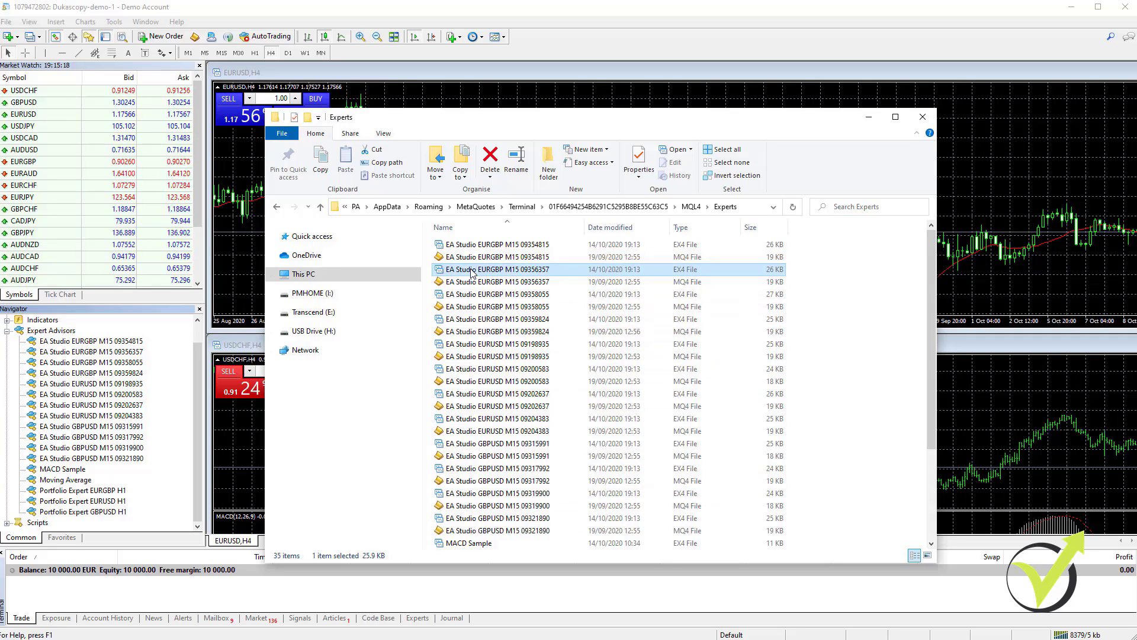
{"action": "left_click", "coordinate": [462, 294]}
{"action": "left_click", "coordinate": [465, 319]}
{"action": "left_click", "coordinate": [467, 344]}
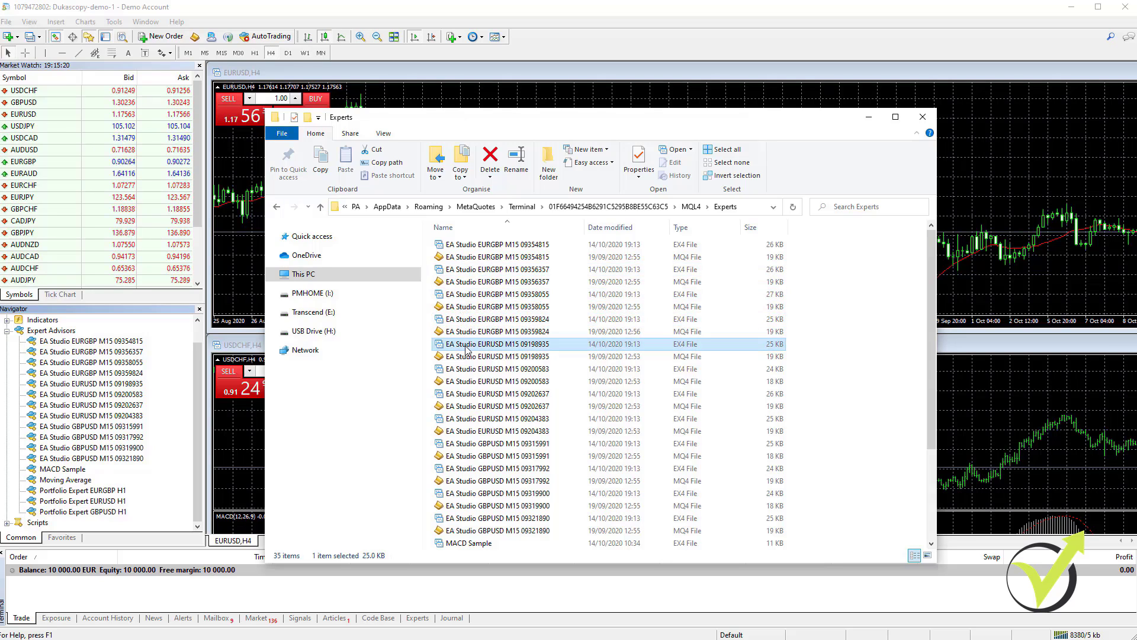
{"action": "left_click", "coordinate": [500, 368]}
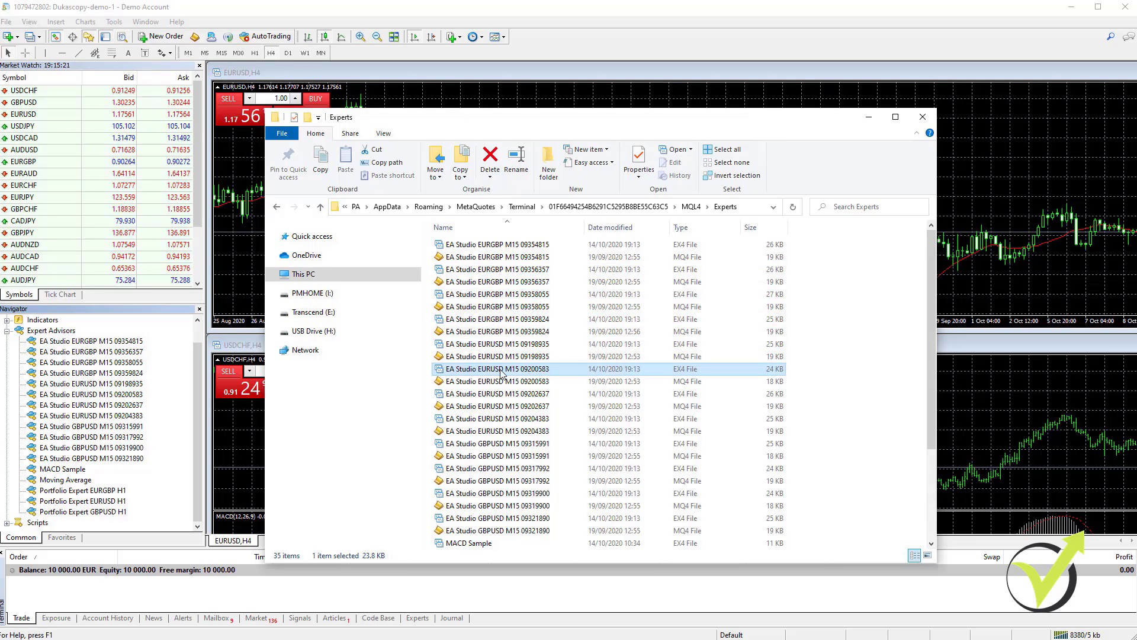
{"action": "left_click", "coordinate": [923, 117]}
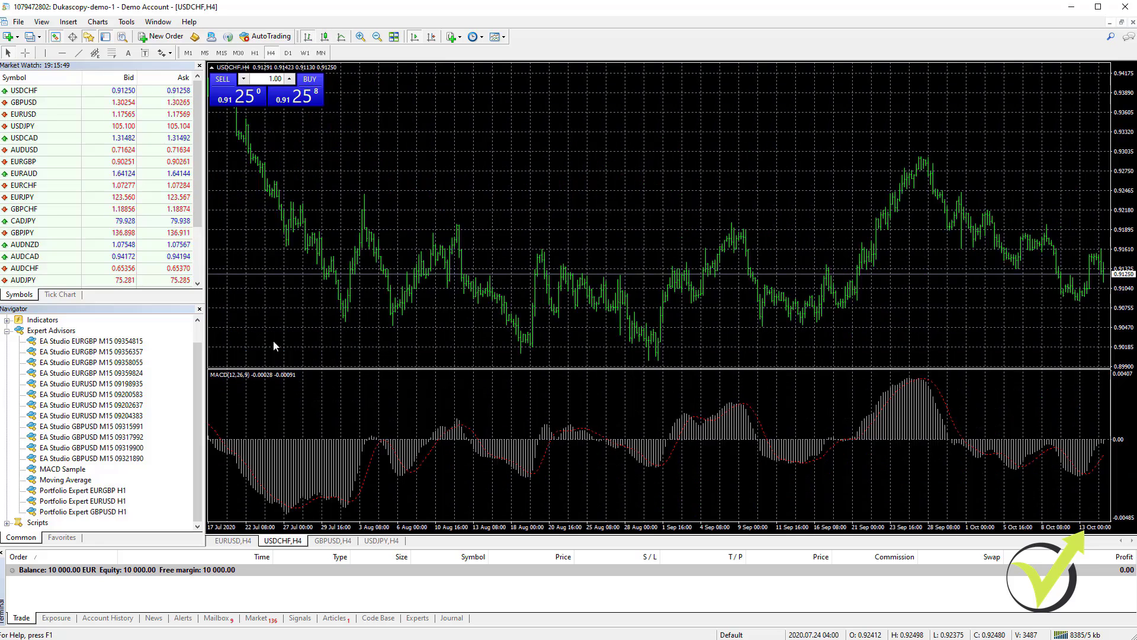
Delete the MACD indicator from the USDCHF H4 chart and turn off One Click Trading on it.
{"action": "double_click", "coordinate": [274, 344]}
{"action": "right_click", "coordinate": [330, 165]}
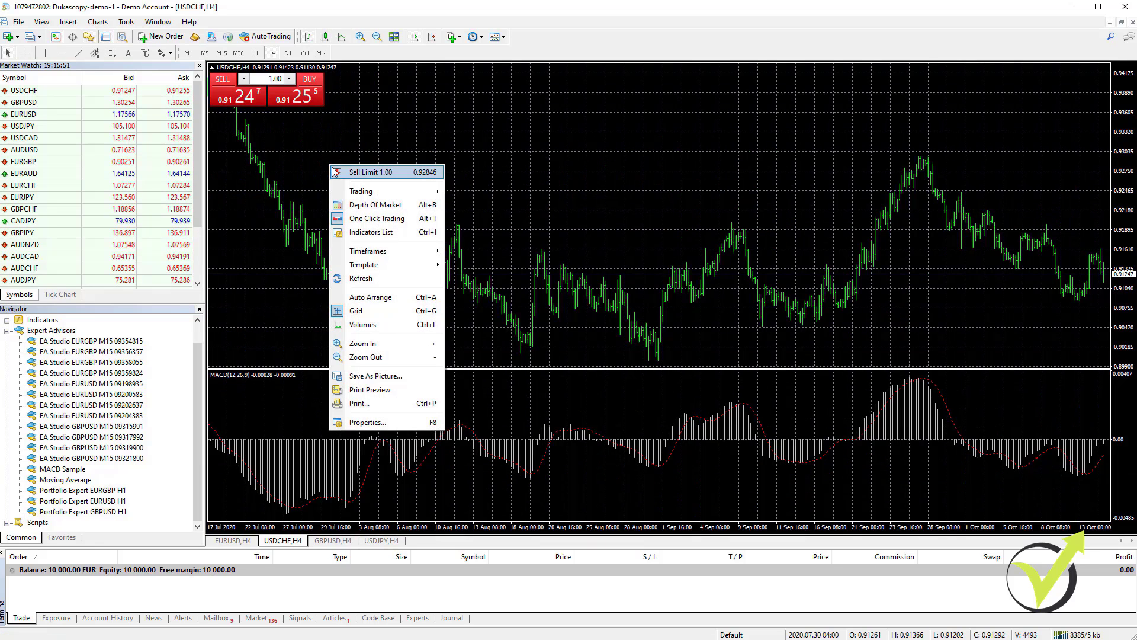
{"action": "left_click", "coordinate": [350, 232]}
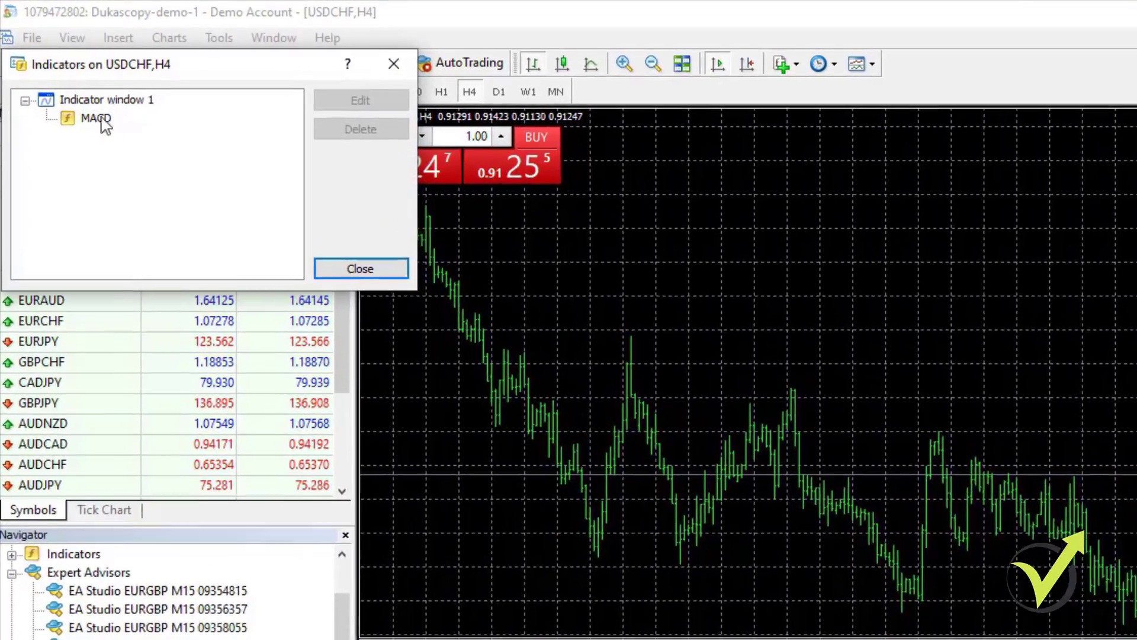
{"action": "left_click", "coordinate": [60, 74]}
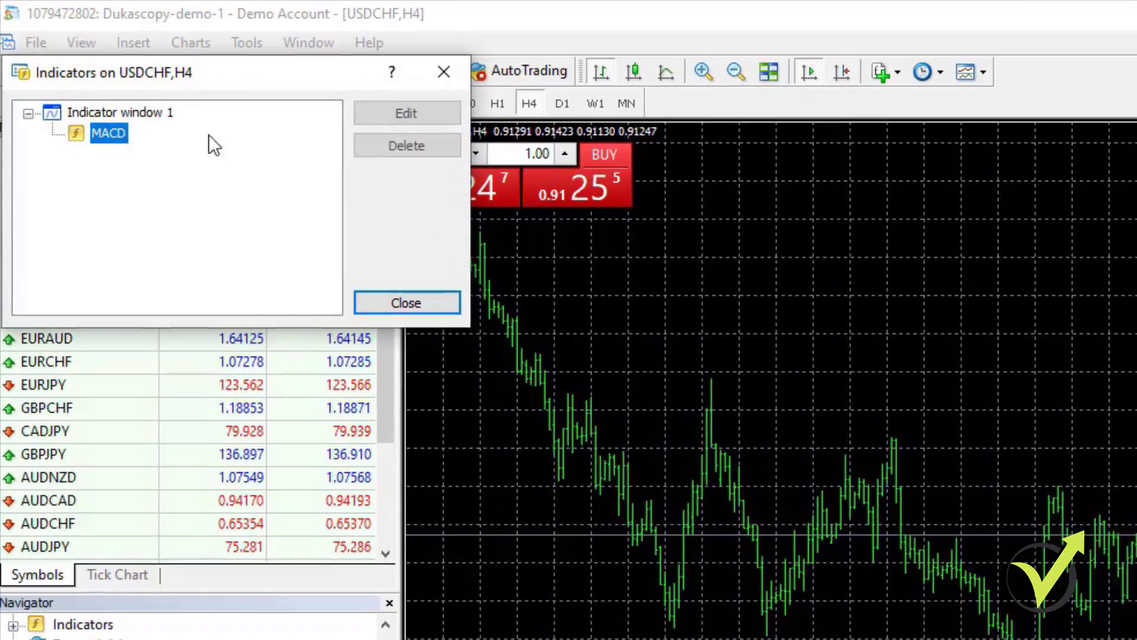
{"action": "left_click", "coordinate": [434, 155]}
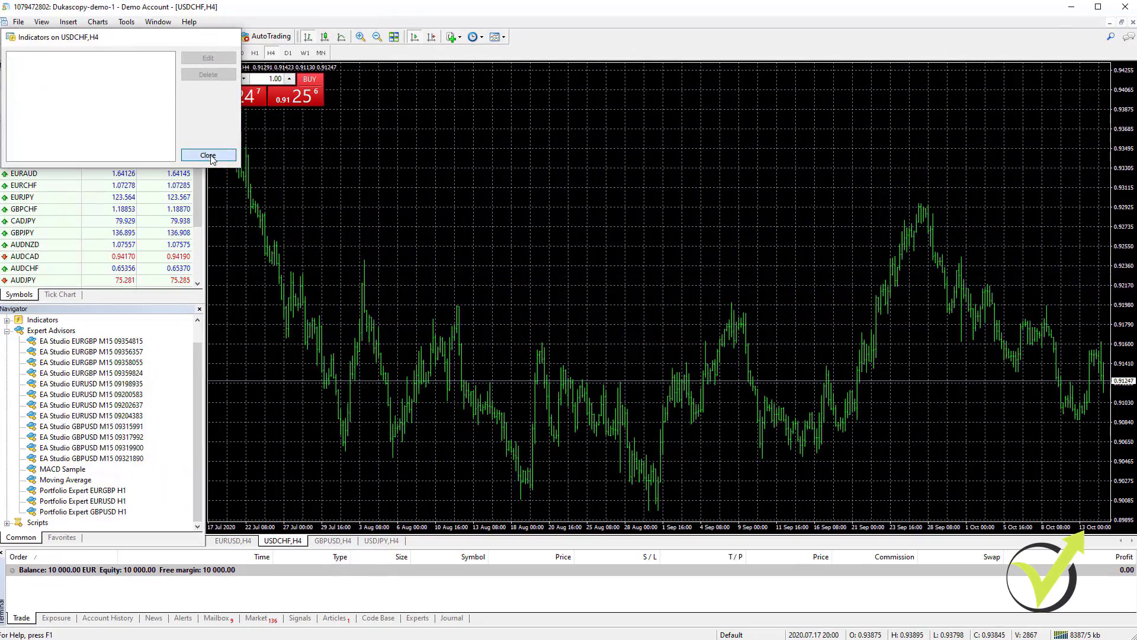
{"action": "left_click", "coordinate": [217, 162]}
{"action": "right_click", "coordinate": [298, 181]}
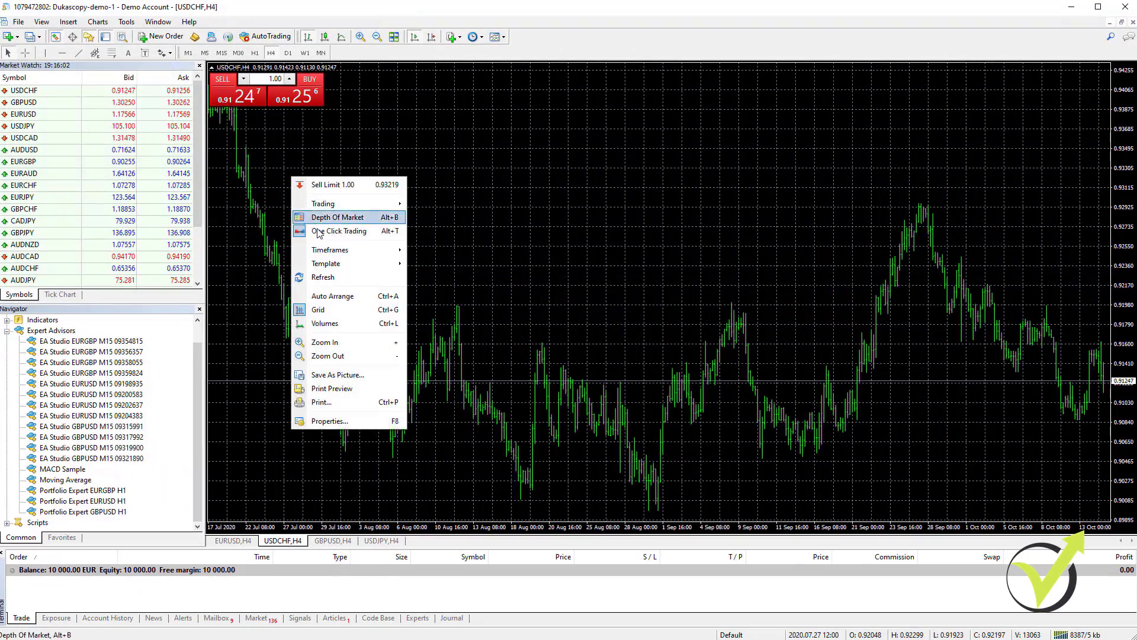
{"action": "left_click", "coordinate": [329, 240]}
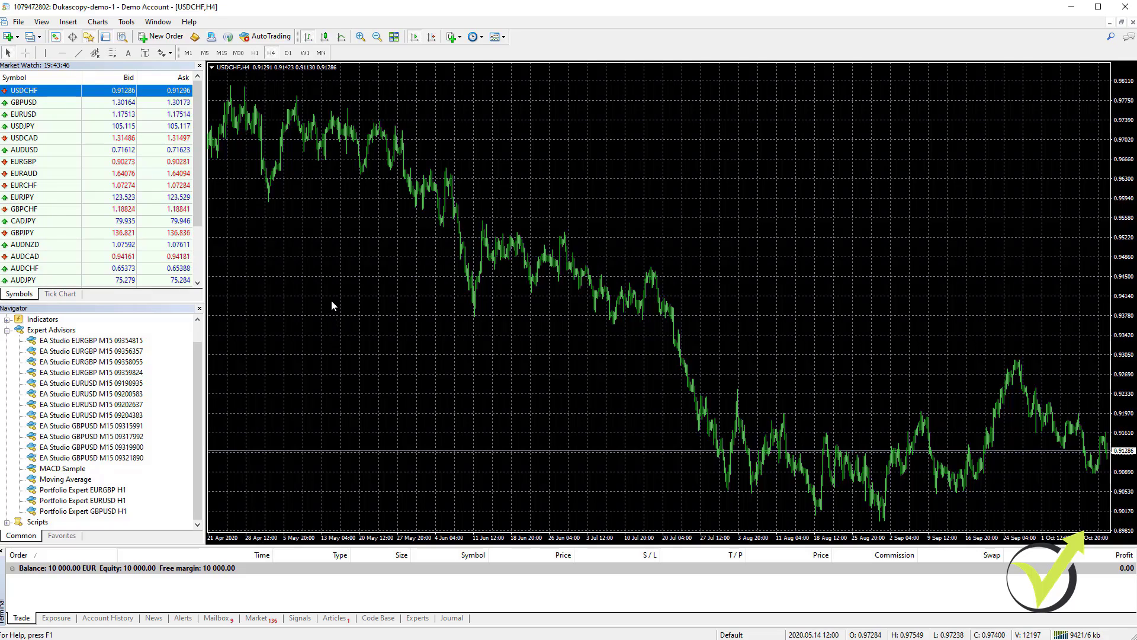
Switch the open USDCHF chart to the EURGBP symbol and set its timeframe to M15.
{"action": "left_click", "coordinate": [83, 343]}
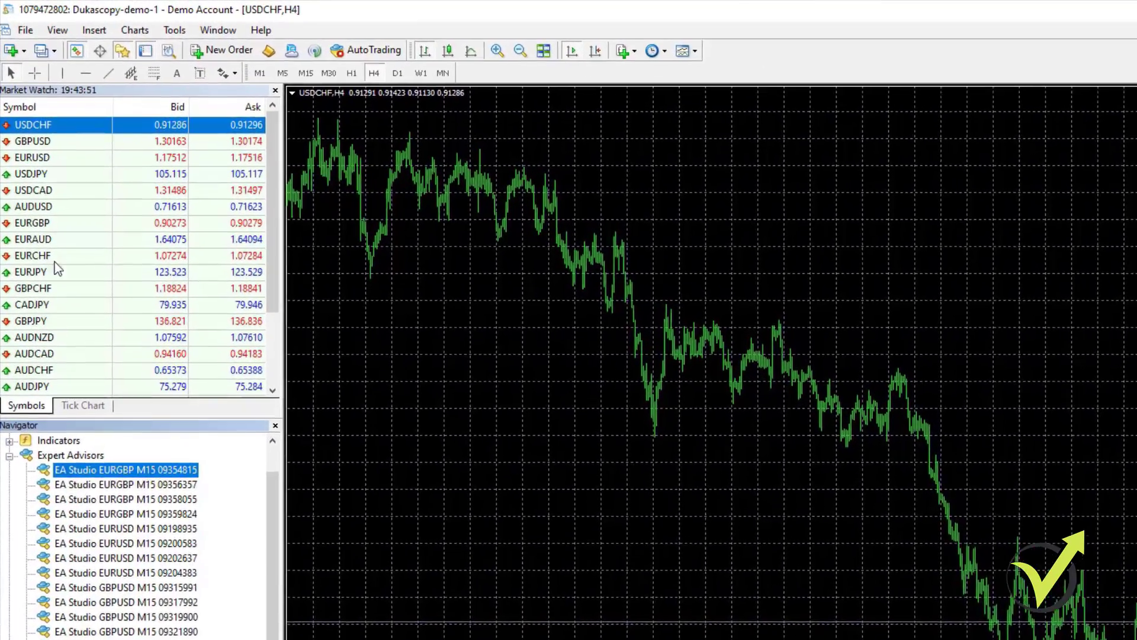
{"action": "left_click", "coordinate": [40, 223]}
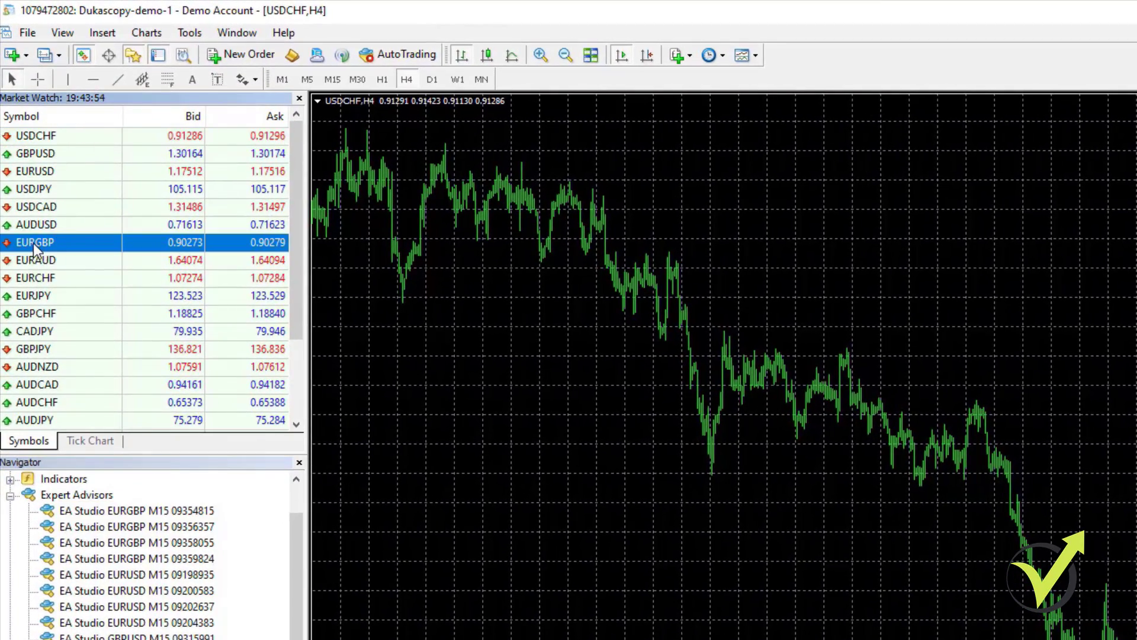
{"action": "left_click_drag", "start_coordinate": [54, 248], "coordinate": [551, 307]}
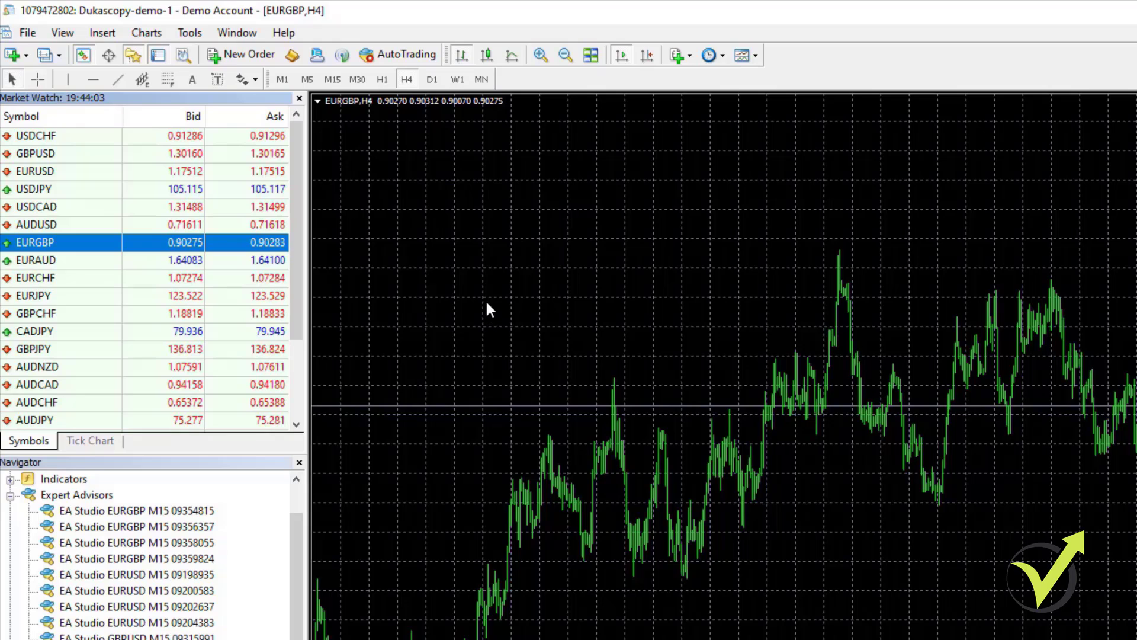
{"action": "left_click", "coordinate": [330, 87]}
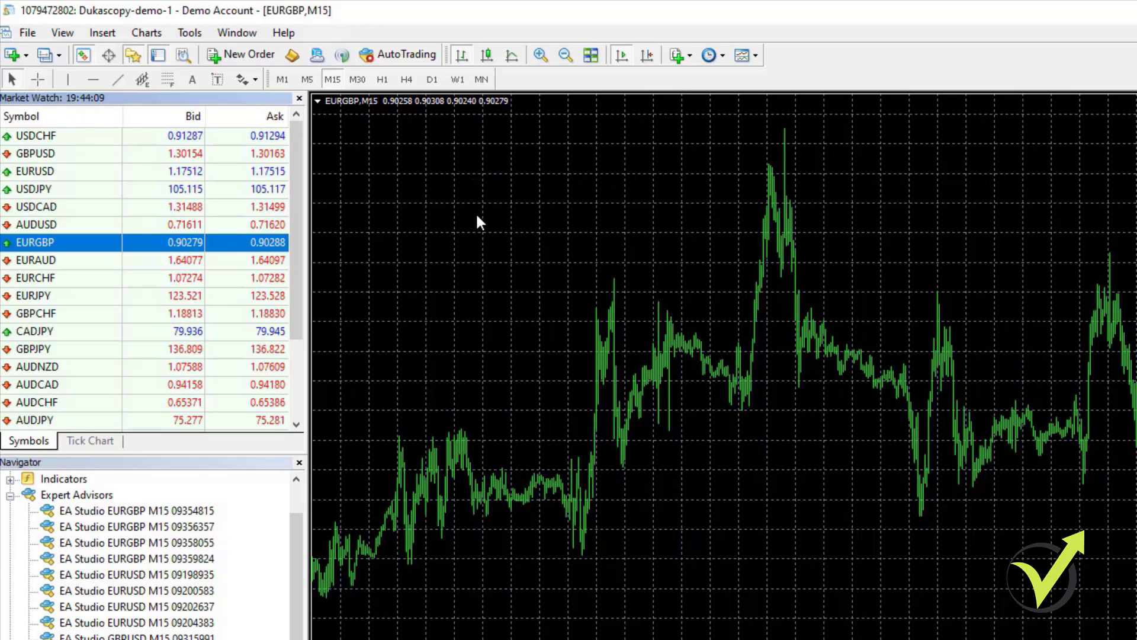
Open three additional EURGBP chart windows for the remaining EA Studio EURGBP M15 experts.
{"action": "left_click", "coordinate": [137, 526]}
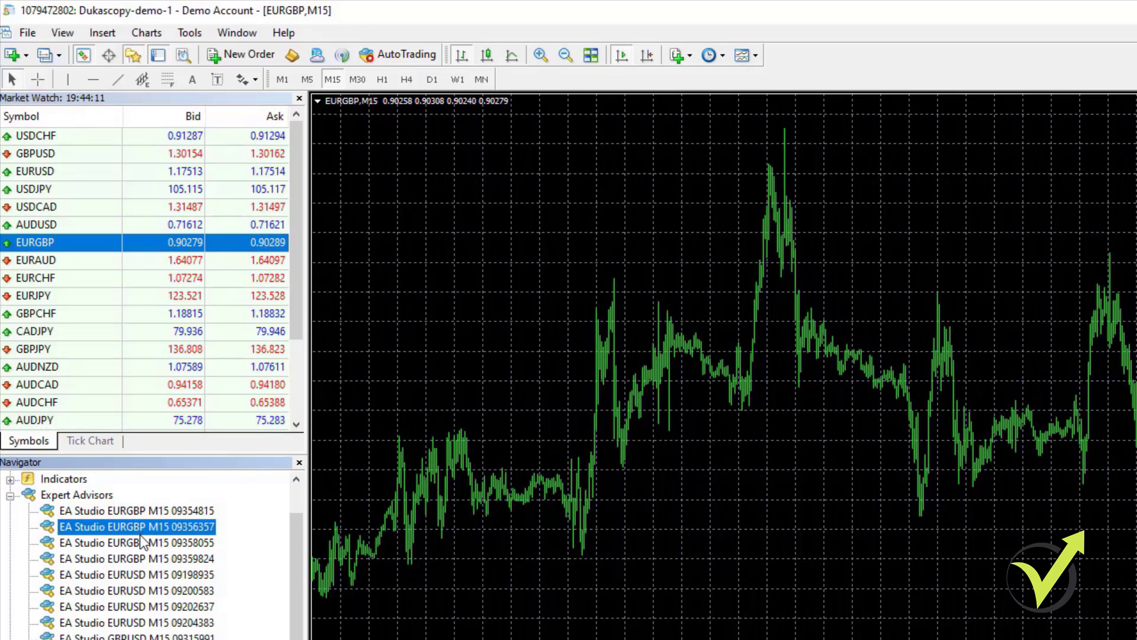
{"action": "left_click", "coordinate": [140, 541]}
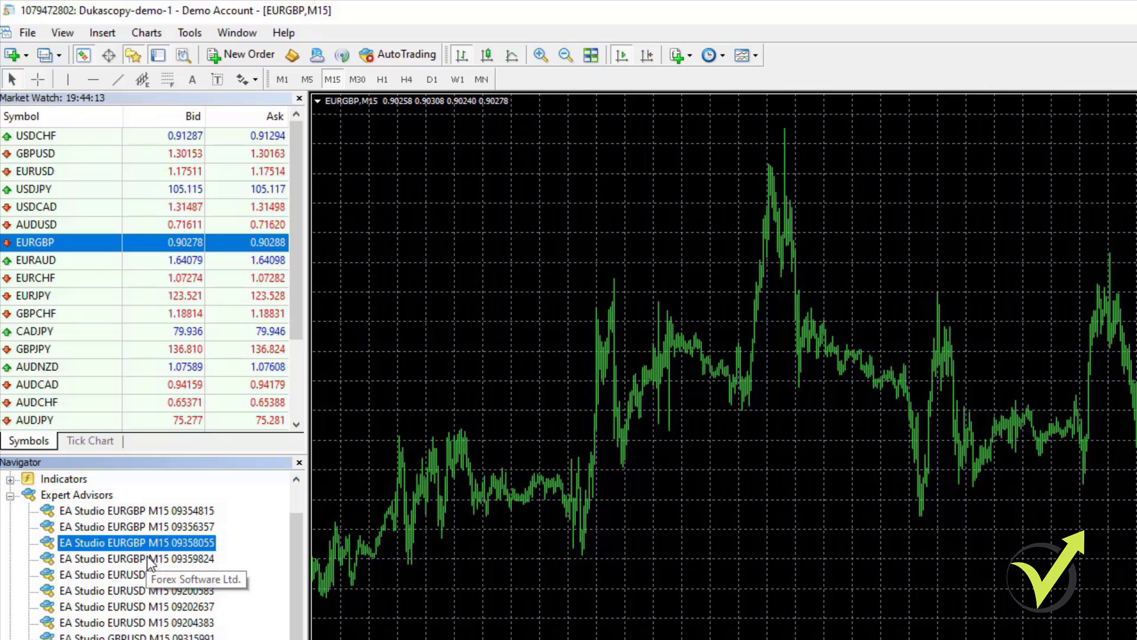
{"action": "left_click", "coordinate": [149, 560]}
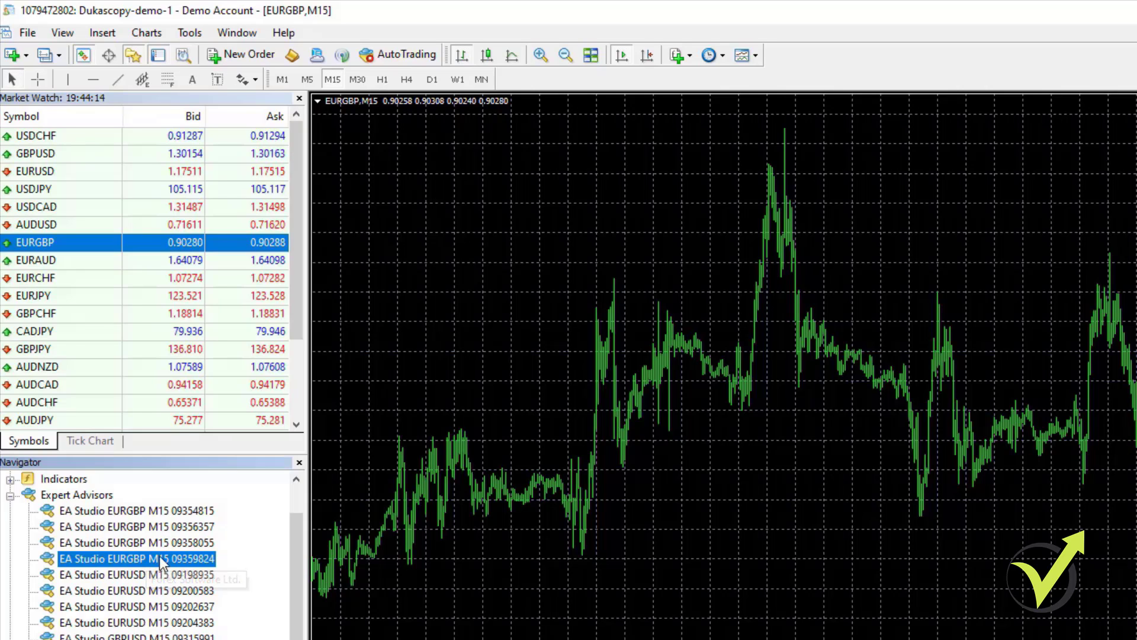
{"action": "right_click", "coordinate": [42, 241]}
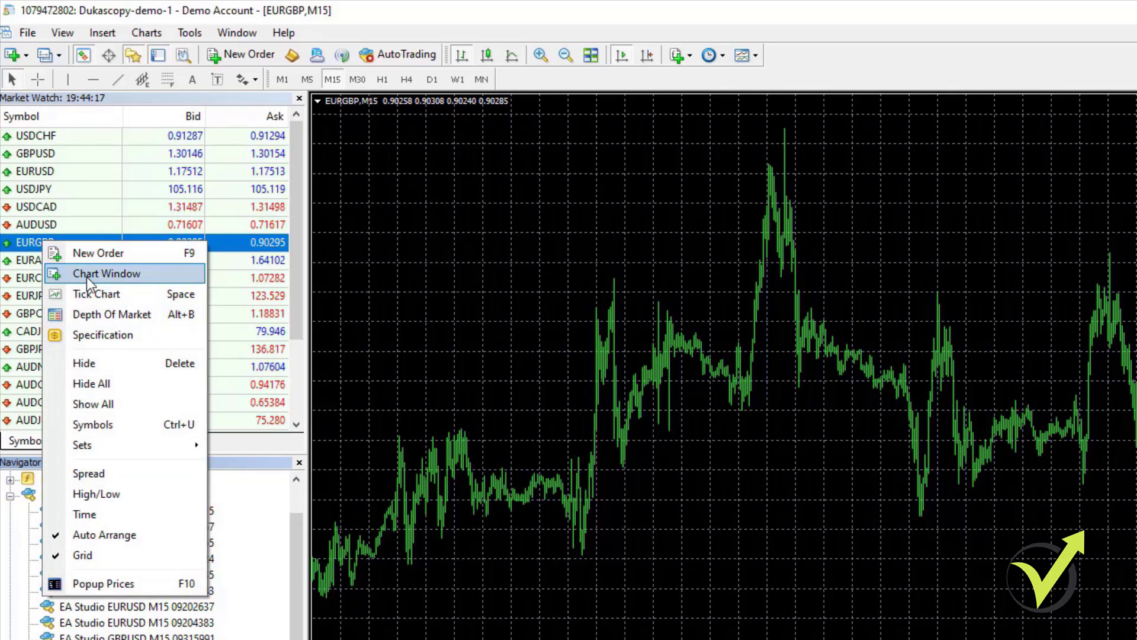
{"action": "left_click", "coordinate": [86, 276]}
{"action": "right_click", "coordinate": [52, 247]}
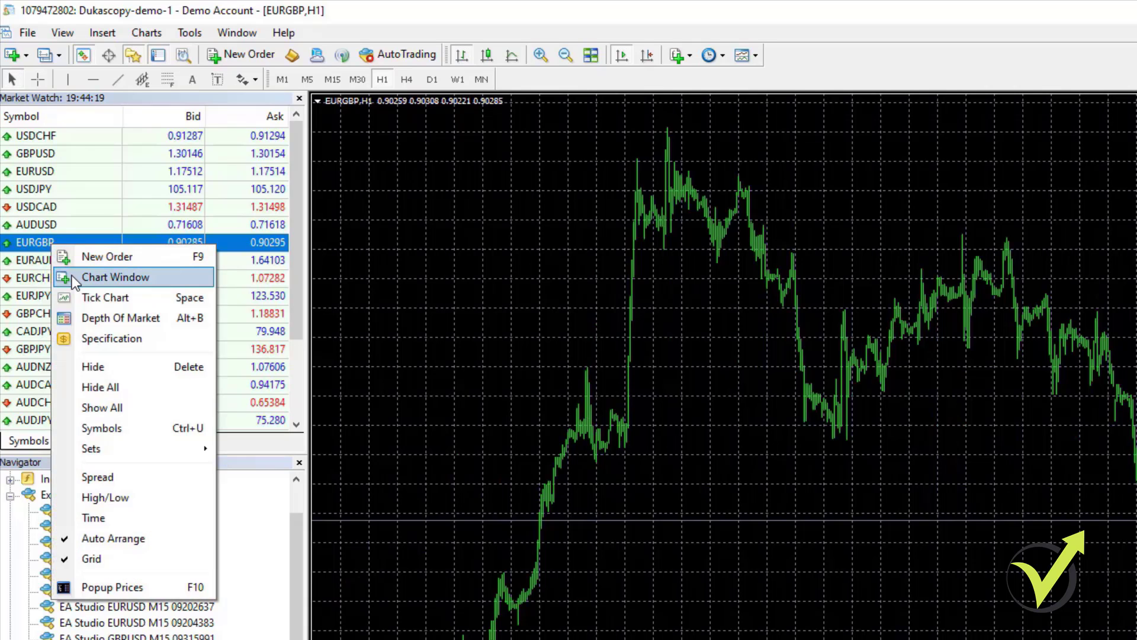
{"action": "left_click", "coordinate": [72, 277]}
{"action": "right_click", "coordinate": [42, 239]}
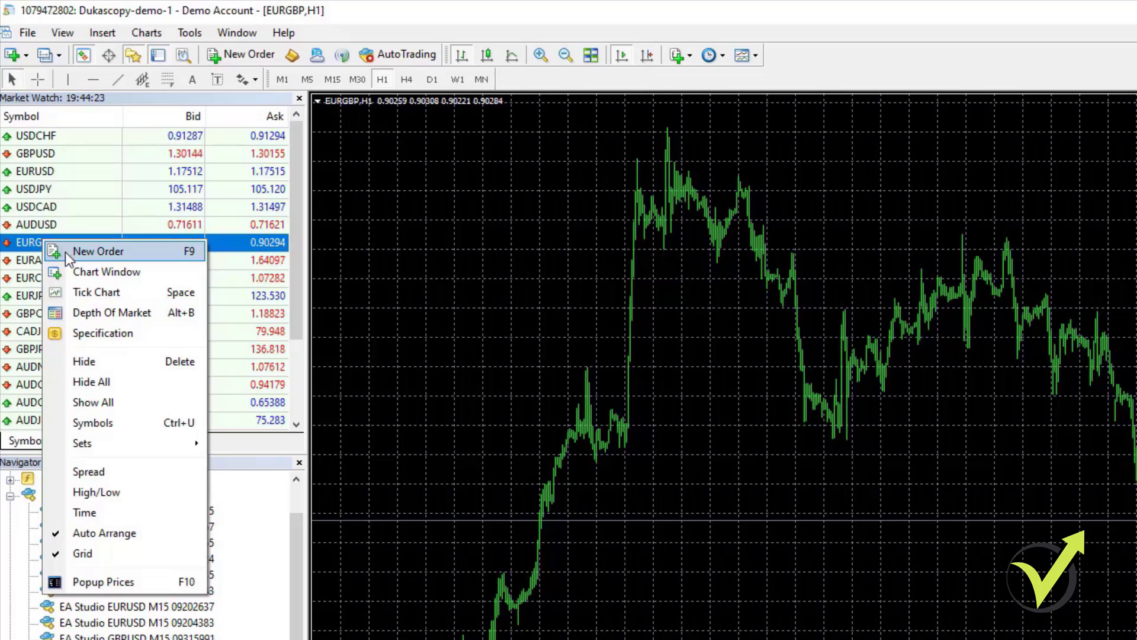
{"action": "left_click", "coordinate": [84, 272]}
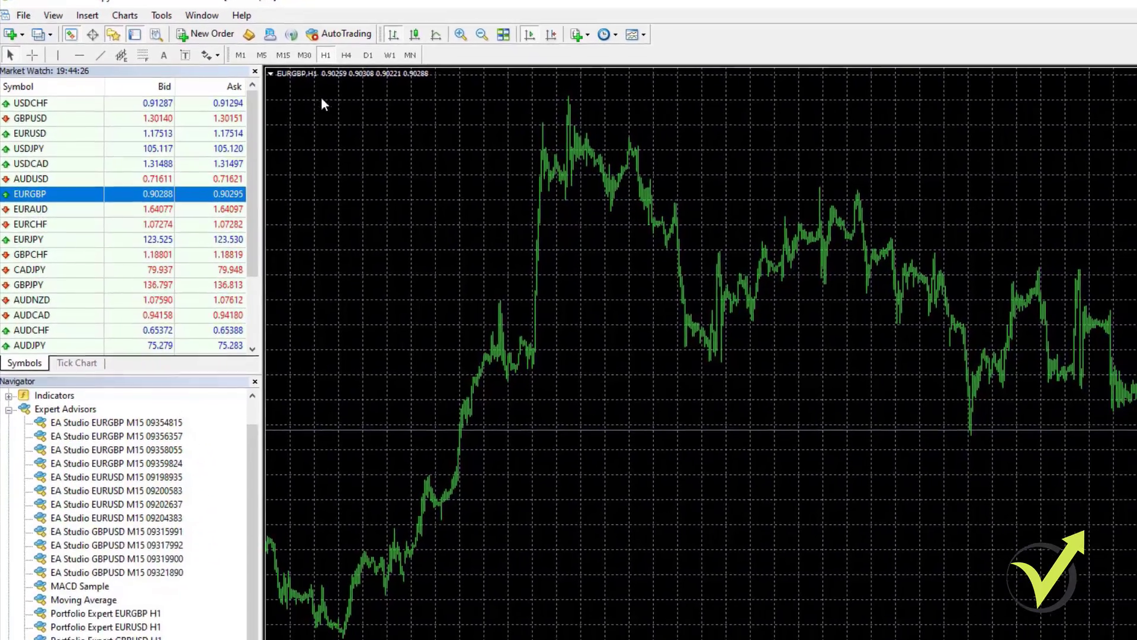
Set the timeframe of the three new EURGBP charts to M15.
{"action": "left_click", "coordinate": [284, 56]}
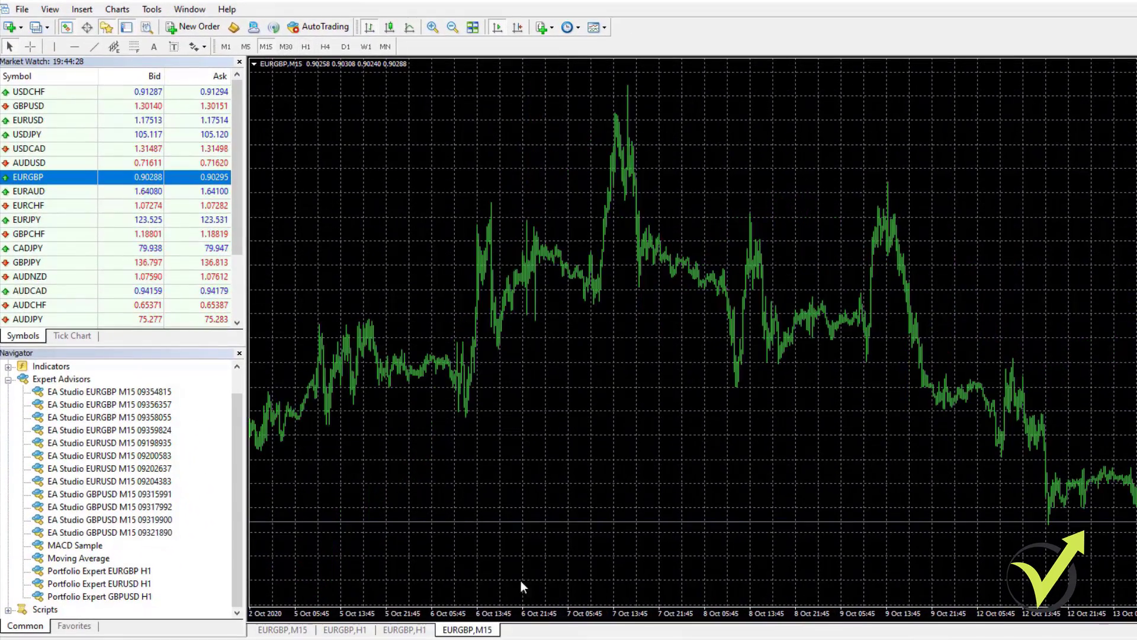
{"action": "left_click", "coordinate": [422, 631]}
{"action": "left_click", "coordinate": [266, 46]}
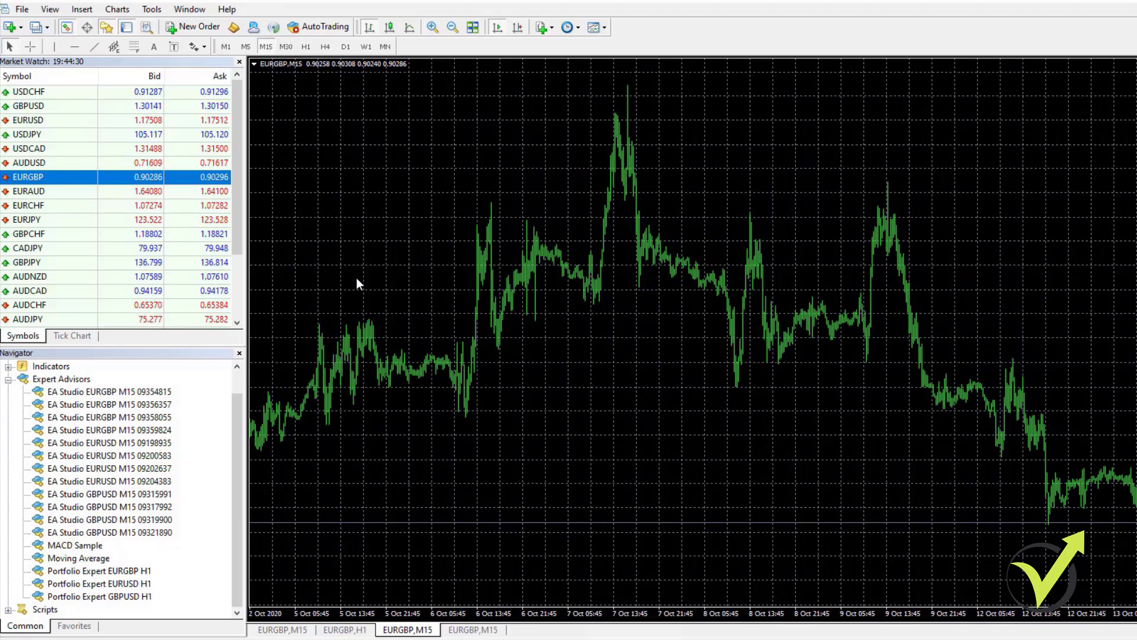
{"action": "left_click", "coordinate": [362, 631]}
{"action": "left_click", "coordinate": [266, 46]}
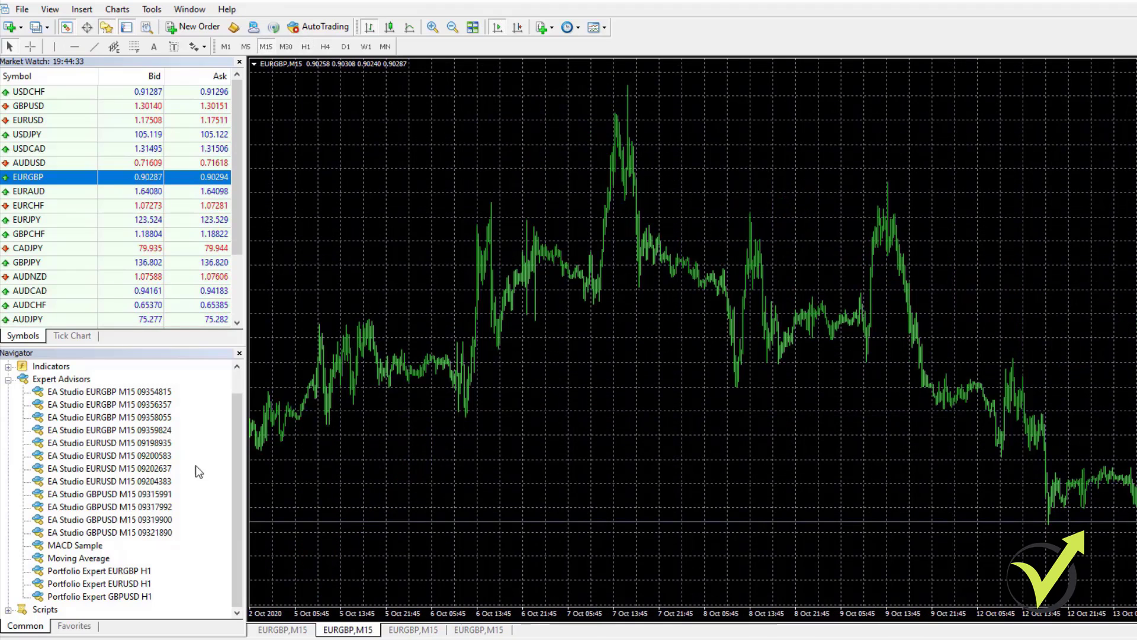
Open four EURUSD chart windows, one for each EA Studio EURUSD M15 expert.
{"action": "left_click", "coordinate": [95, 445]}
{"action": "left_click", "coordinate": [96, 456]}
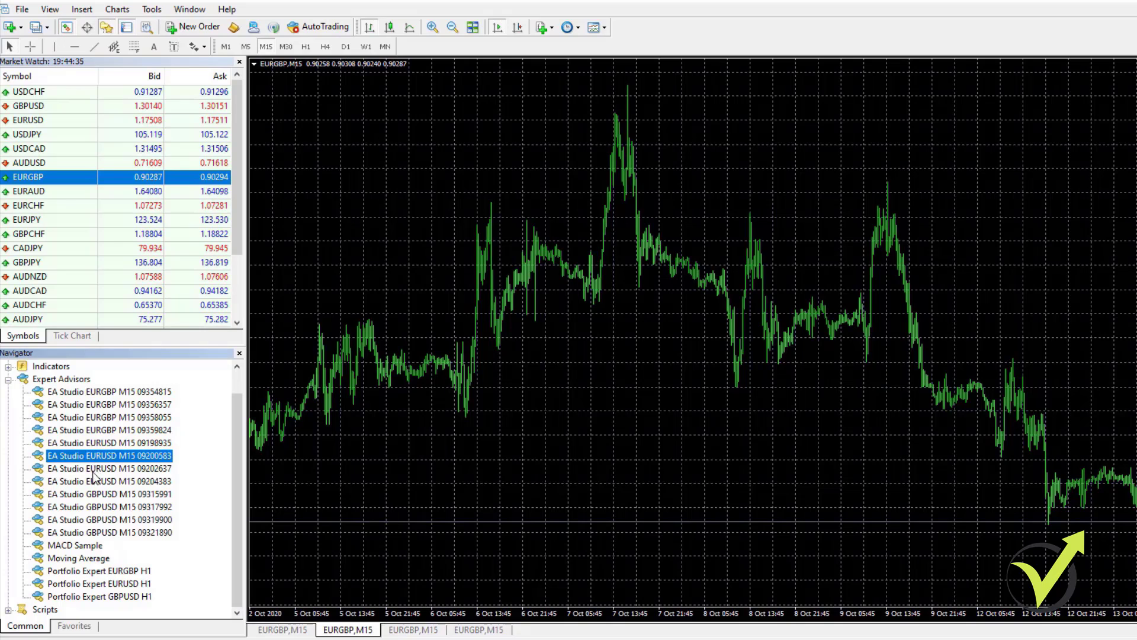
{"action": "left_click", "coordinate": [98, 468]}
{"action": "left_click", "coordinate": [99, 482]}
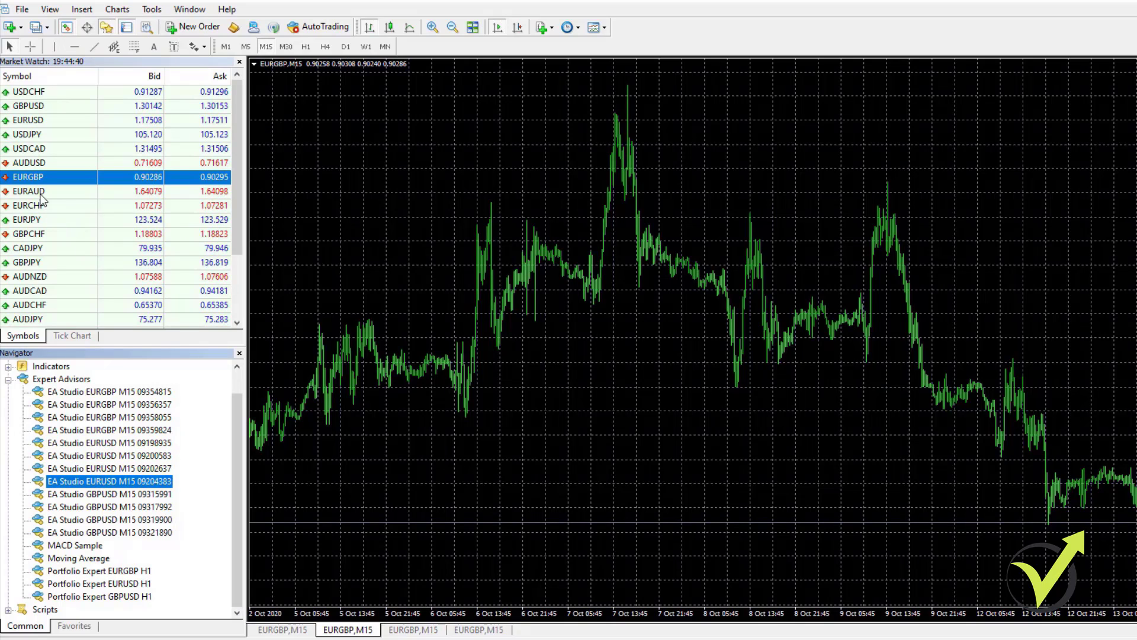
{"action": "left_click", "coordinate": [37, 120]}
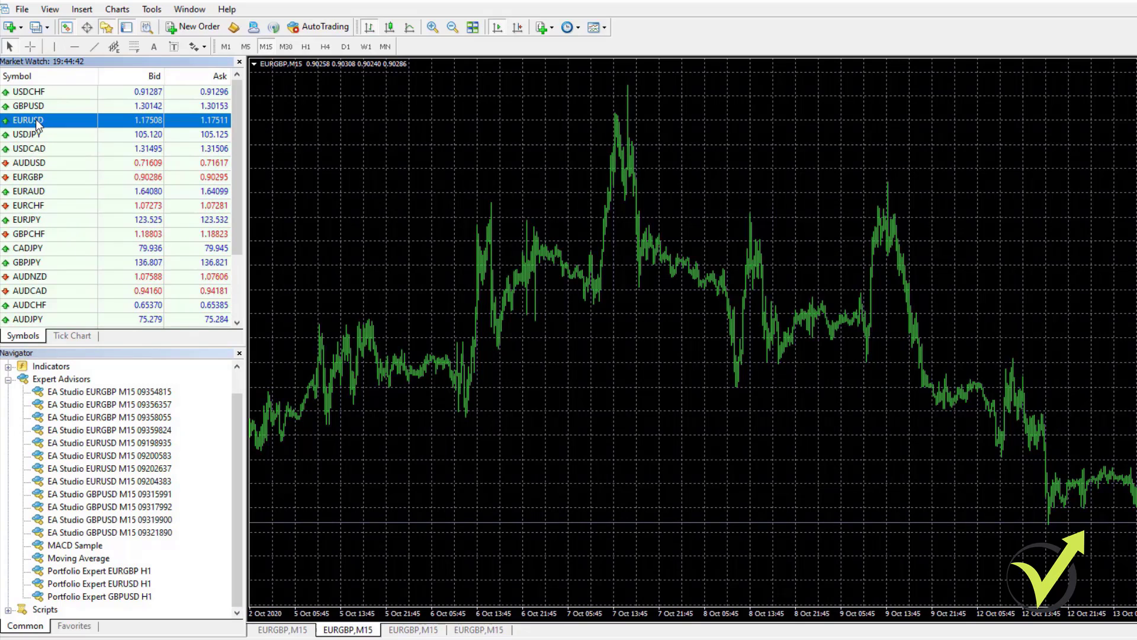
{"action": "right_click", "coordinate": [37, 119]}
{"action": "left_click", "coordinate": [65, 142]}
{"action": "right_click", "coordinate": [46, 121]}
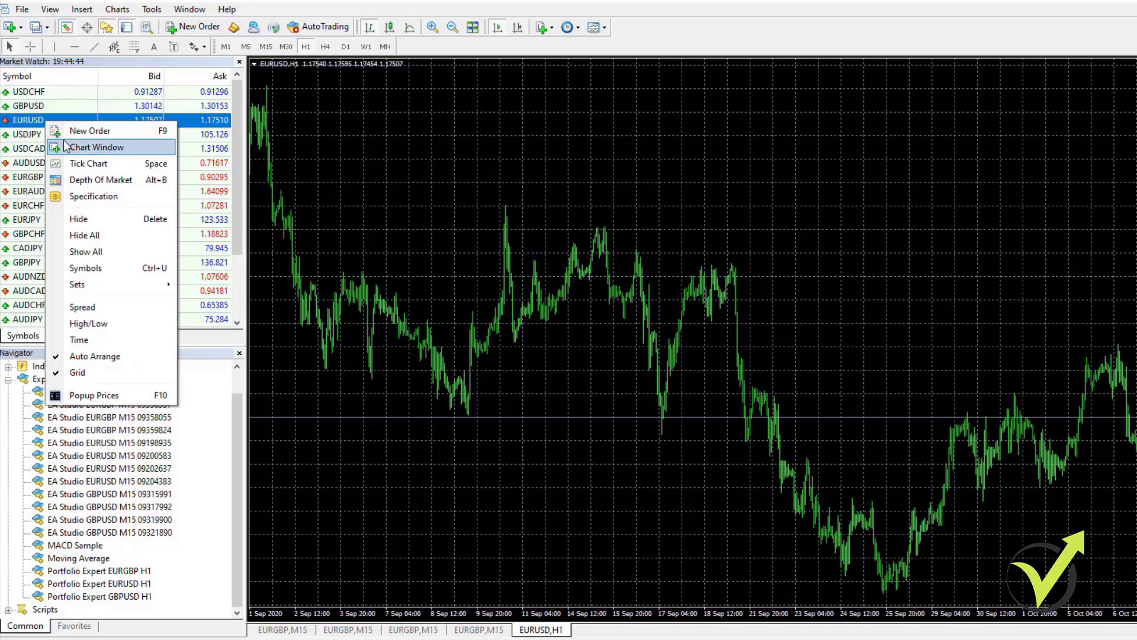
{"action": "left_click", "coordinate": [65, 146]}
{"action": "right_click", "coordinate": [50, 121]}
{"action": "left_click", "coordinate": [65, 146]}
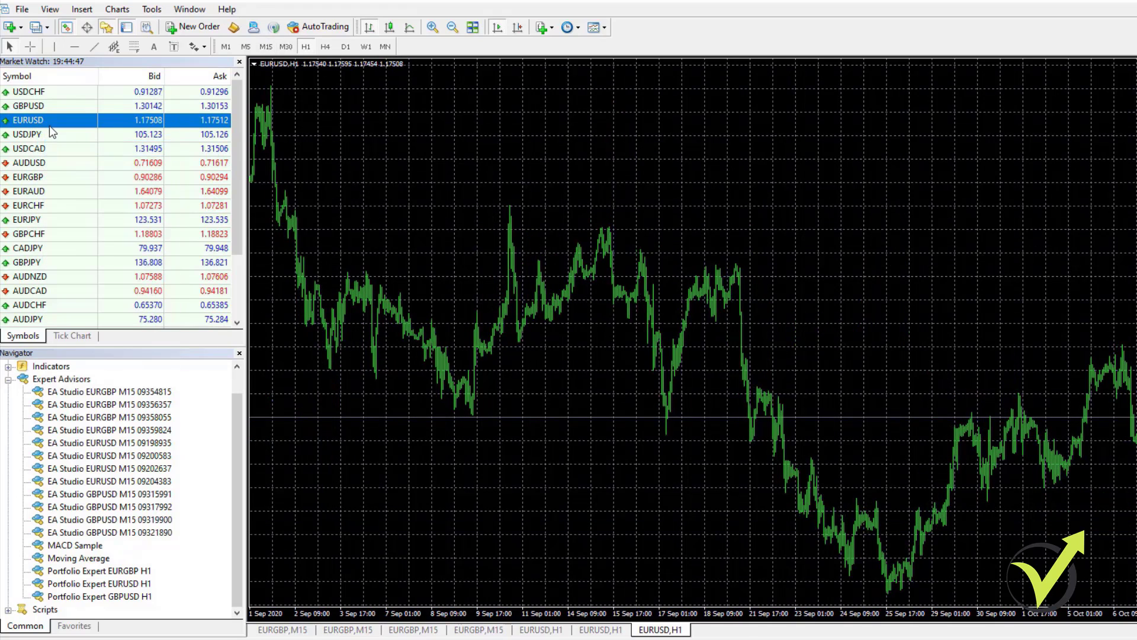
{"action": "right_click", "coordinate": [48, 125]}
{"action": "left_click", "coordinate": [65, 147]}
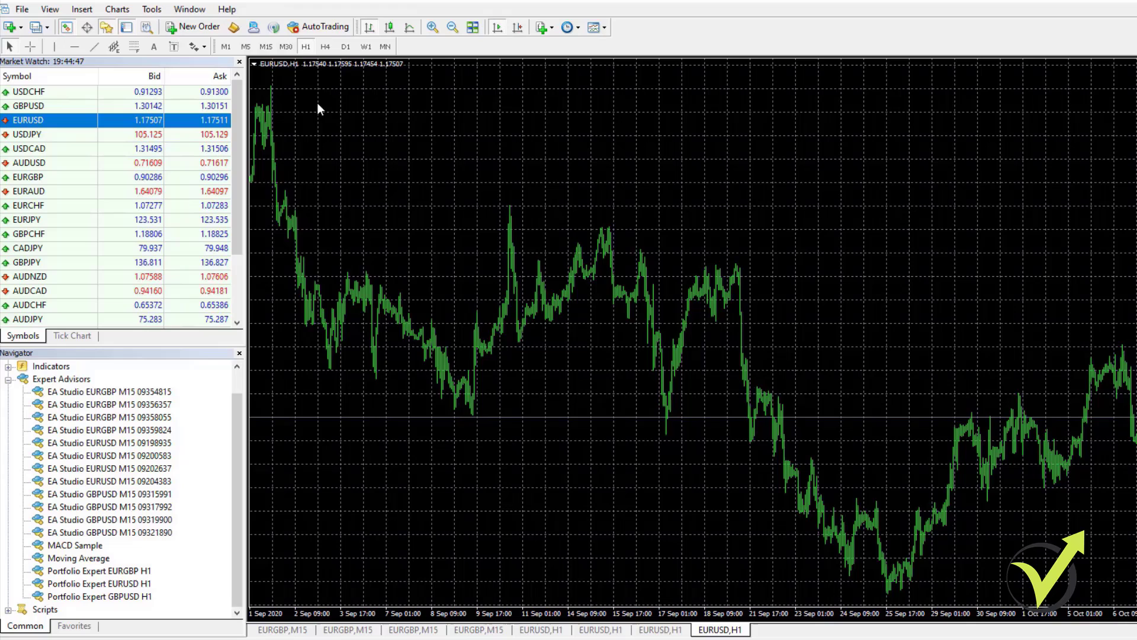
Set the timeframe of all four EURUSD charts to M15.
{"action": "left_click", "coordinate": [266, 47]}
{"action": "left_click", "coordinate": [660, 630]}
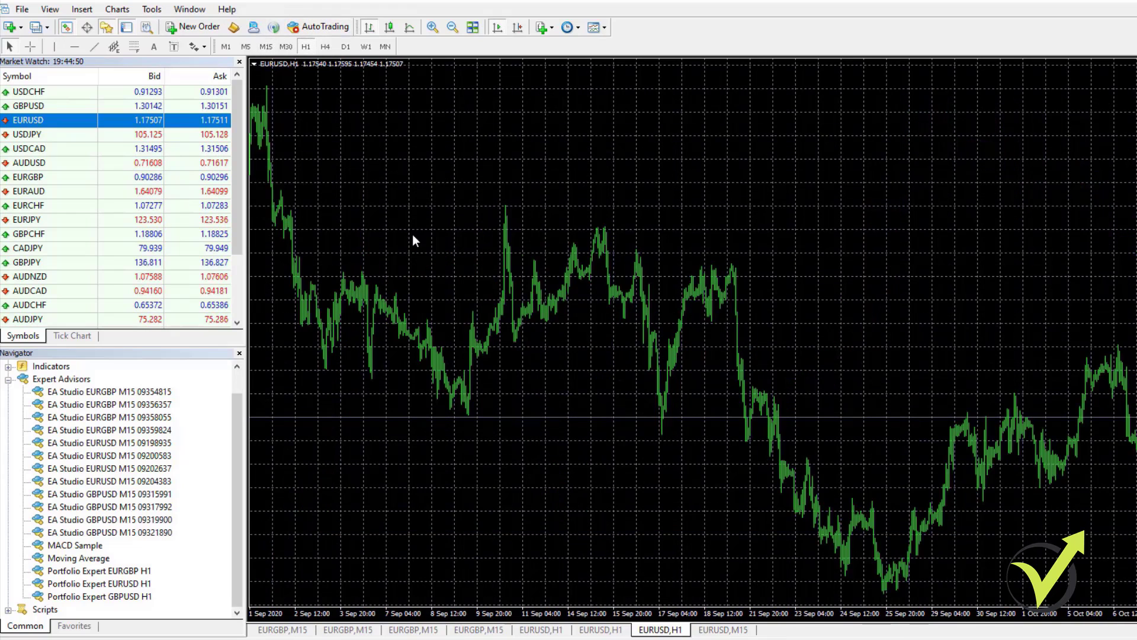
{"action": "left_click", "coordinate": [266, 47]}
{"action": "left_click", "coordinate": [600, 631]}
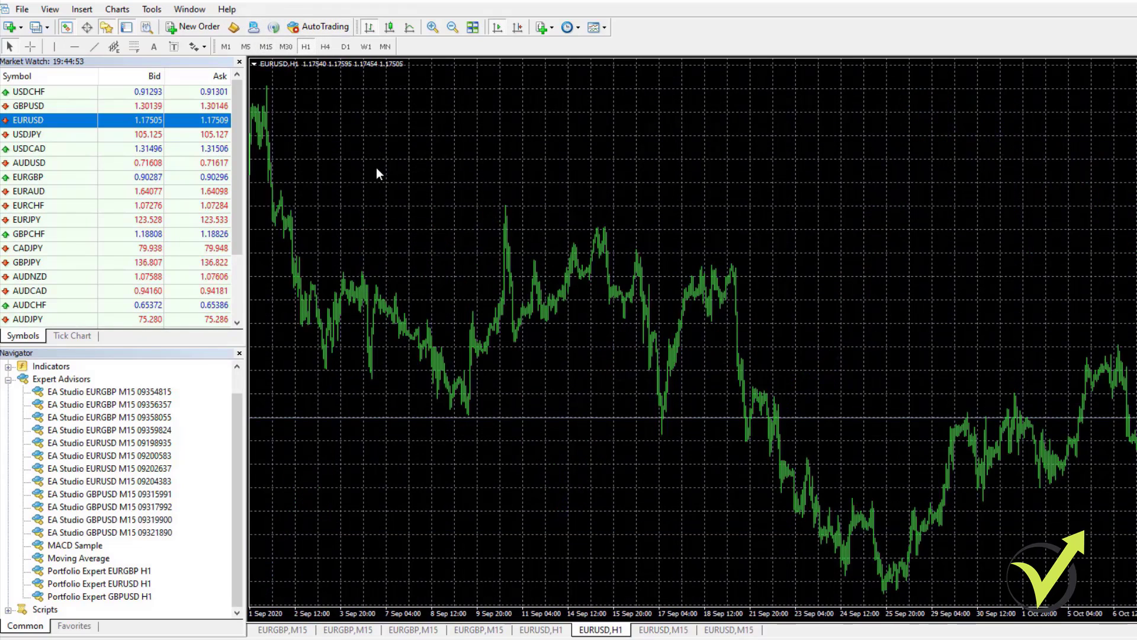
{"action": "left_click", "coordinate": [266, 46]}
{"action": "left_click", "coordinate": [546, 625]}
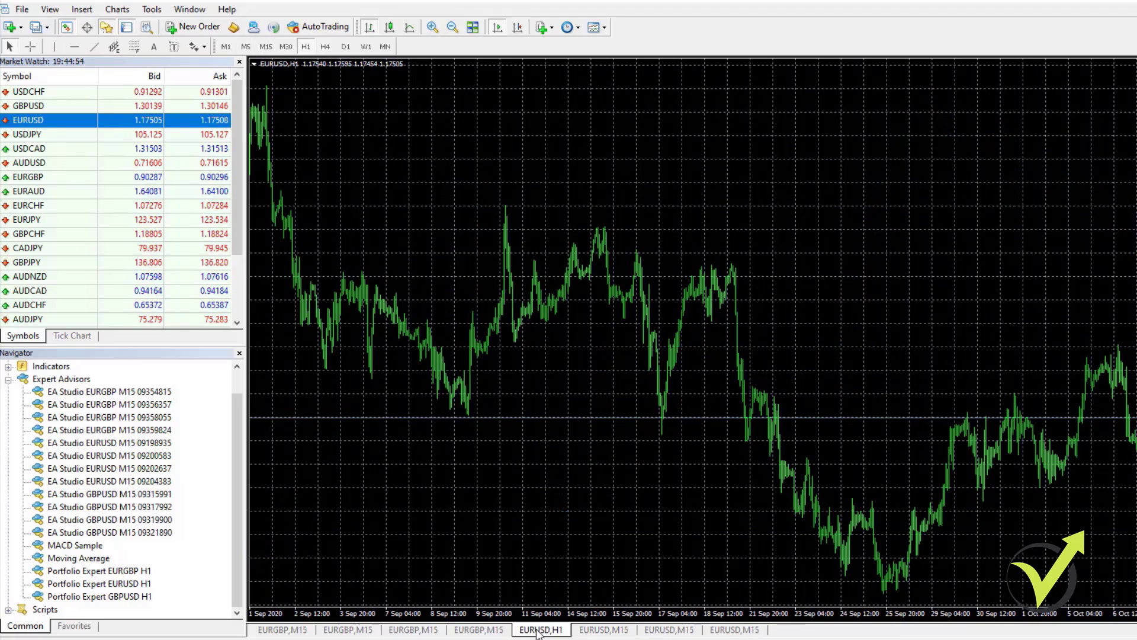
{"action": "left_click", "coordinate": [265, 46]}
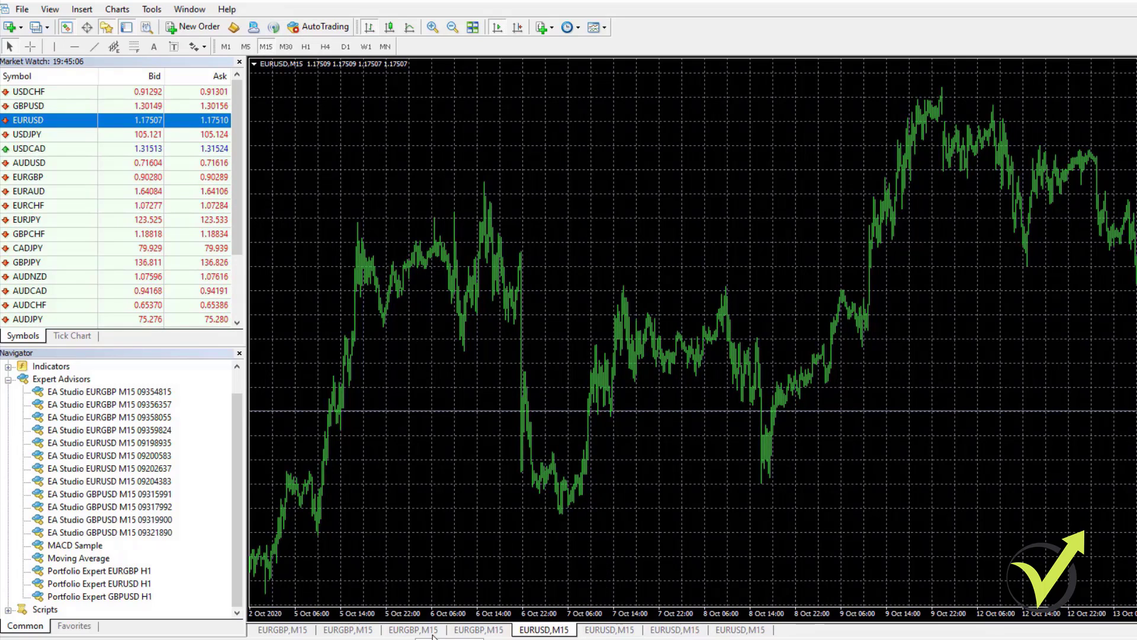
Open four GBPUSD chart windows, one for each EA Studio GBPUSD M15 expert.
{"action": "left_click", "coordinate": [112, 493]}
{"action": "left_click", "coordinate": [112, 506]}
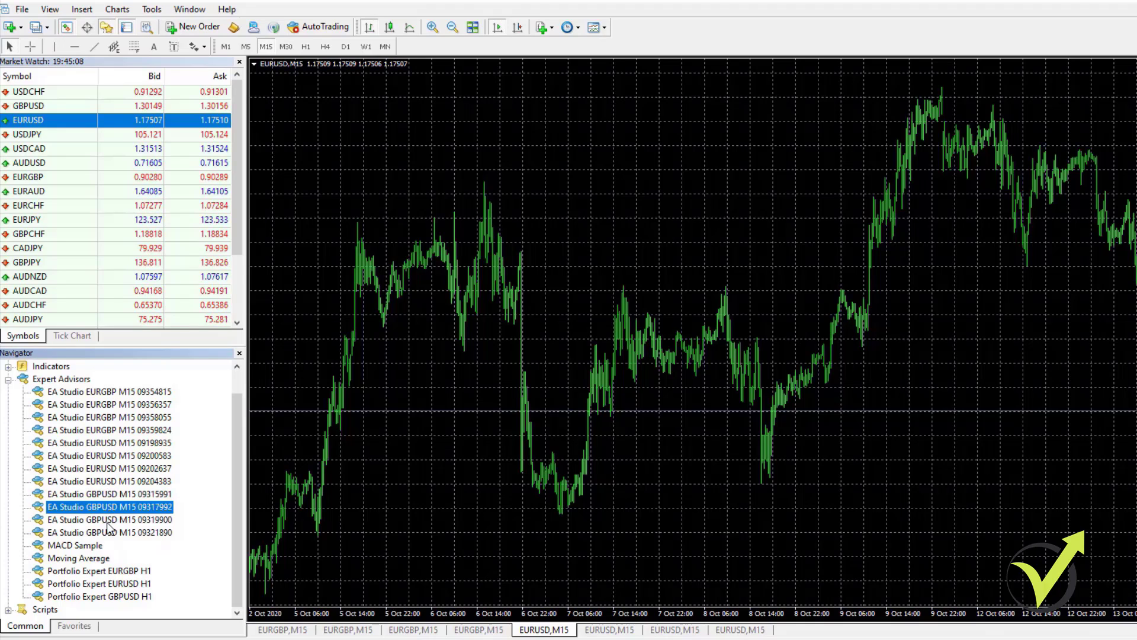
{"action": "left_click", "coordinate": [107, 532]}
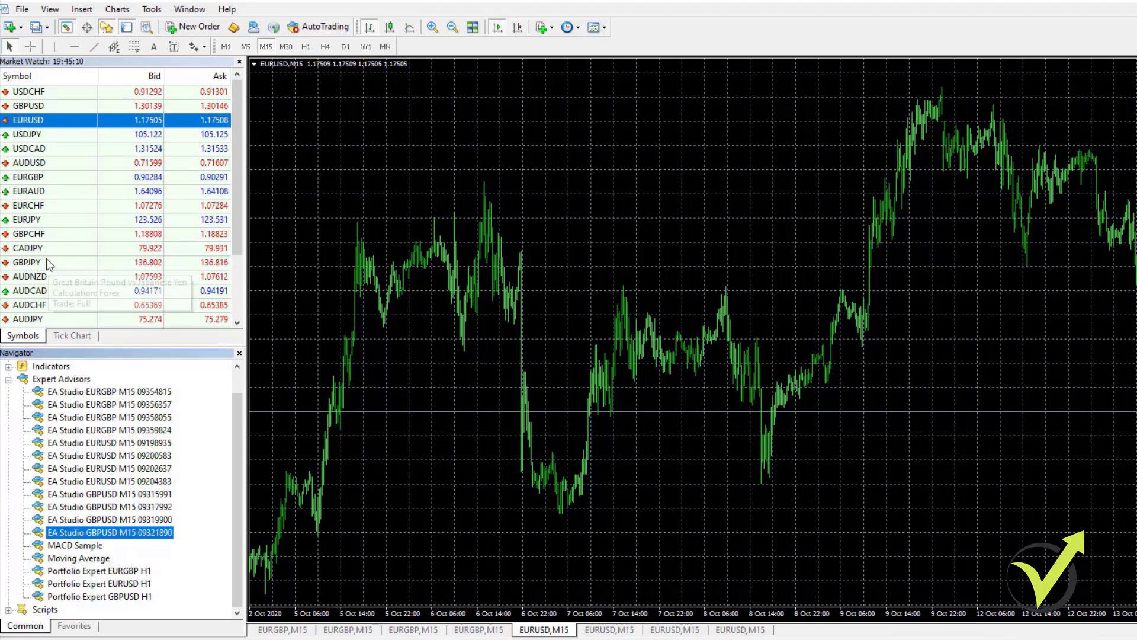
{"action": "right_click", "coordinate": [27, 109]}
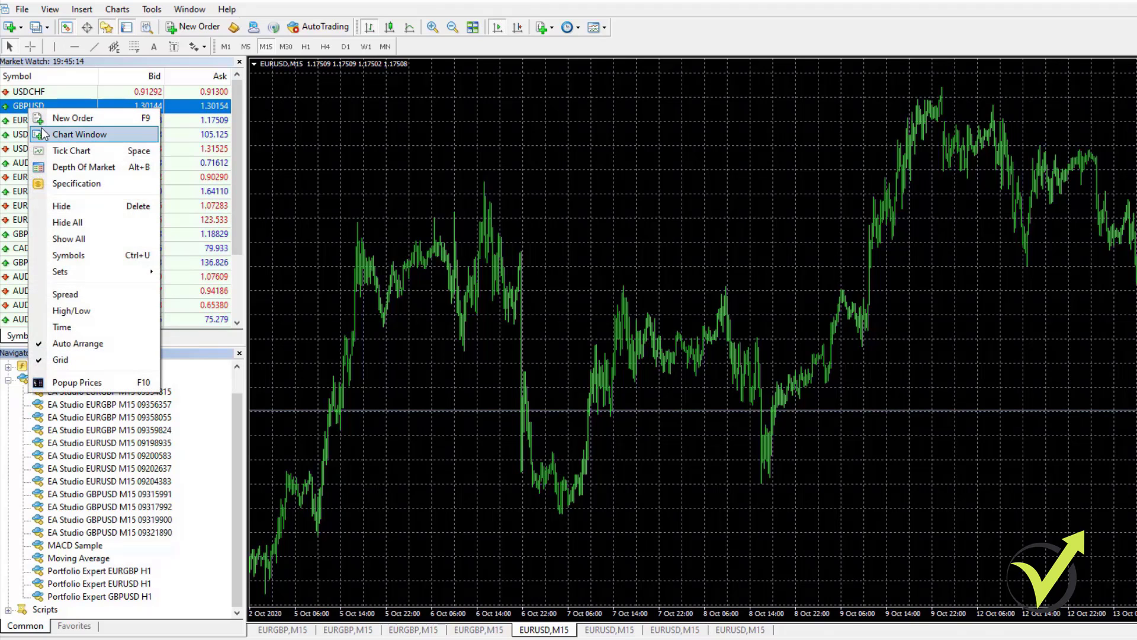
{"action": "left_click", "coordinate": [50, 136]}
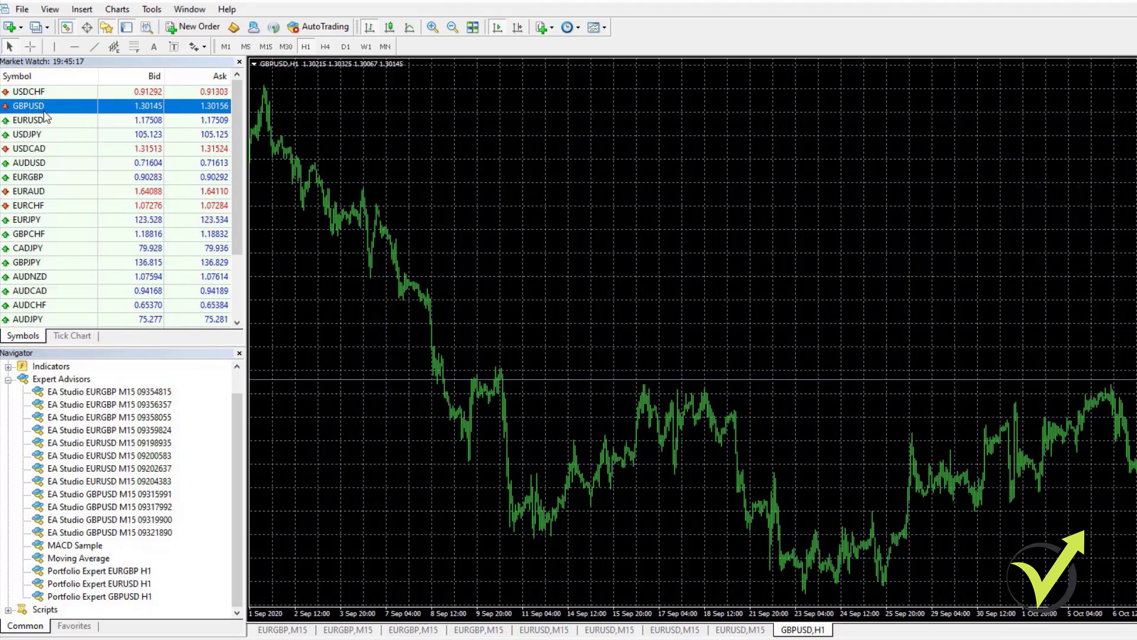
{"action": "right_click", "coordinate": [44, 106]}
{"action": "left_click", "coordinate": [65, 135]}
{"action": "right_click", "coordinate": [39, 104]}
{"action": "left_click", "coordinate": [53, 129]}
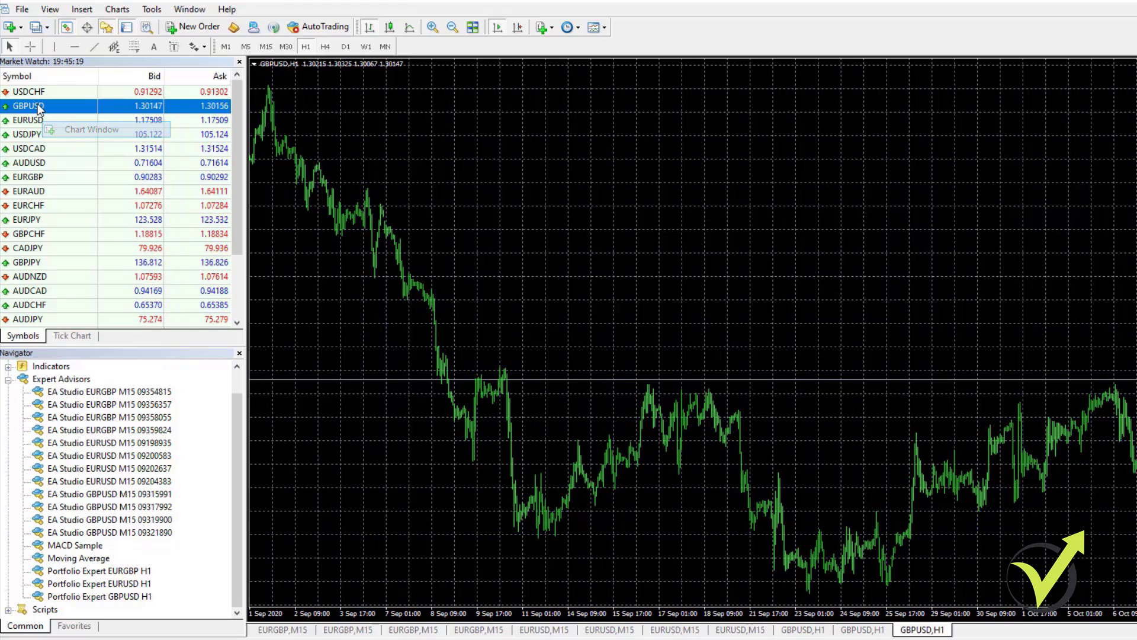
{"action": "right_click", "coordinate": [38, 105]}
{"action": "left_click", "coordinate": [52, 129]}
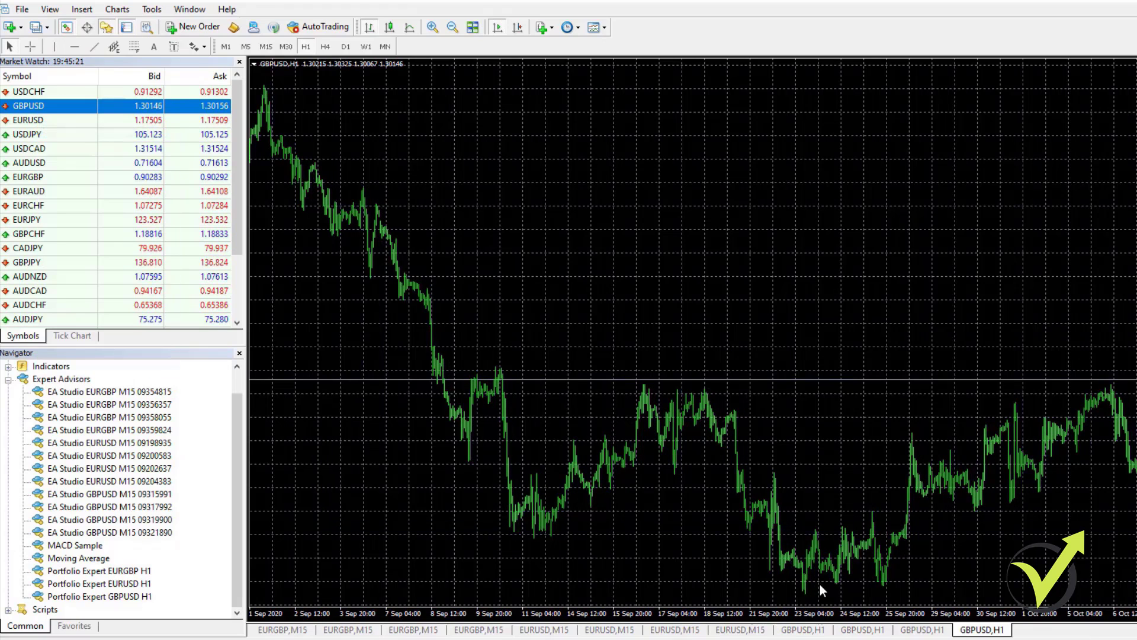
Set the timeframe of all four GBPUSD charts to M15.
{"action": "left_click", "coordinate": [266, 46]}
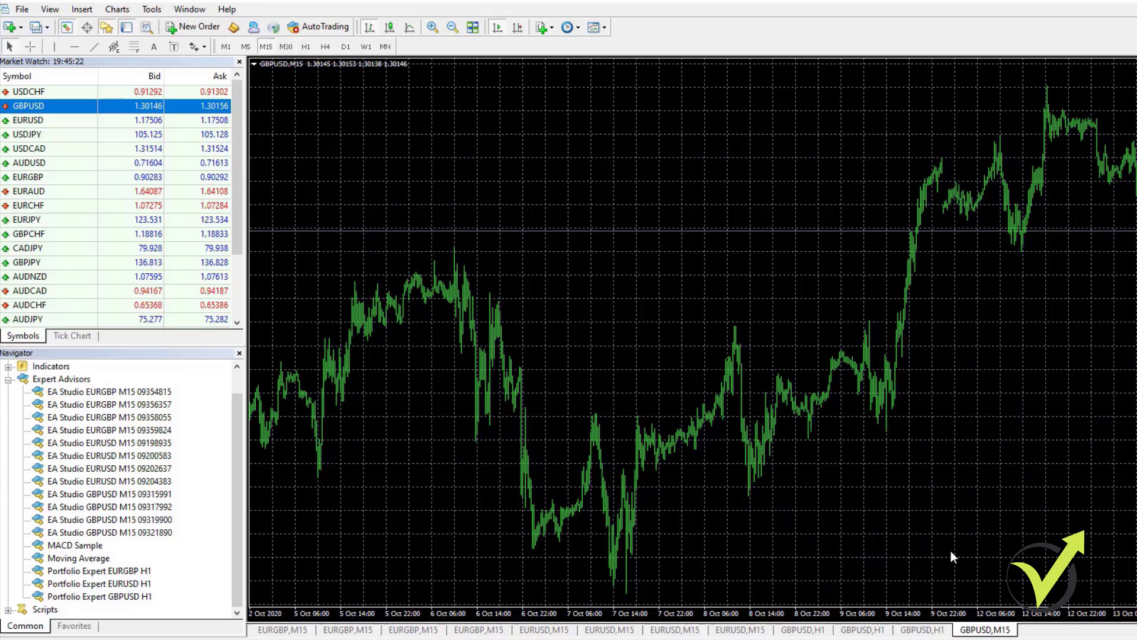
{"action": "left_click", "coordinate": [922, 629]}
{"action": "left_click", "coordinate": [266, 46]}
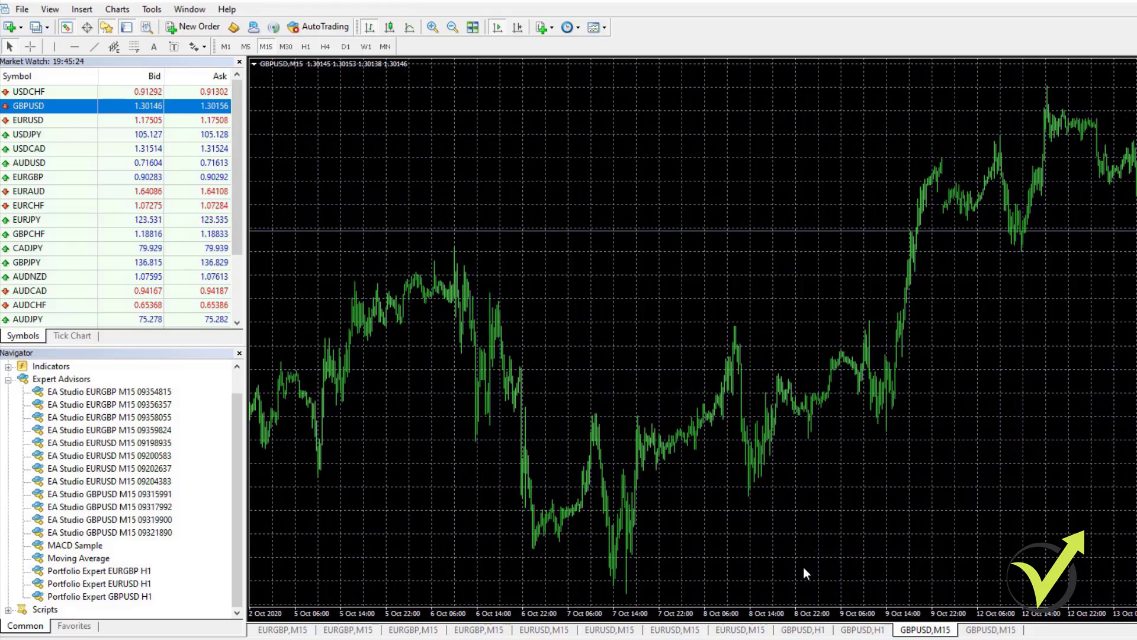
{"action": "left_click", "coordinate": [862, 630]}
{"action": "left_click", "coordinate": [269, 51]}
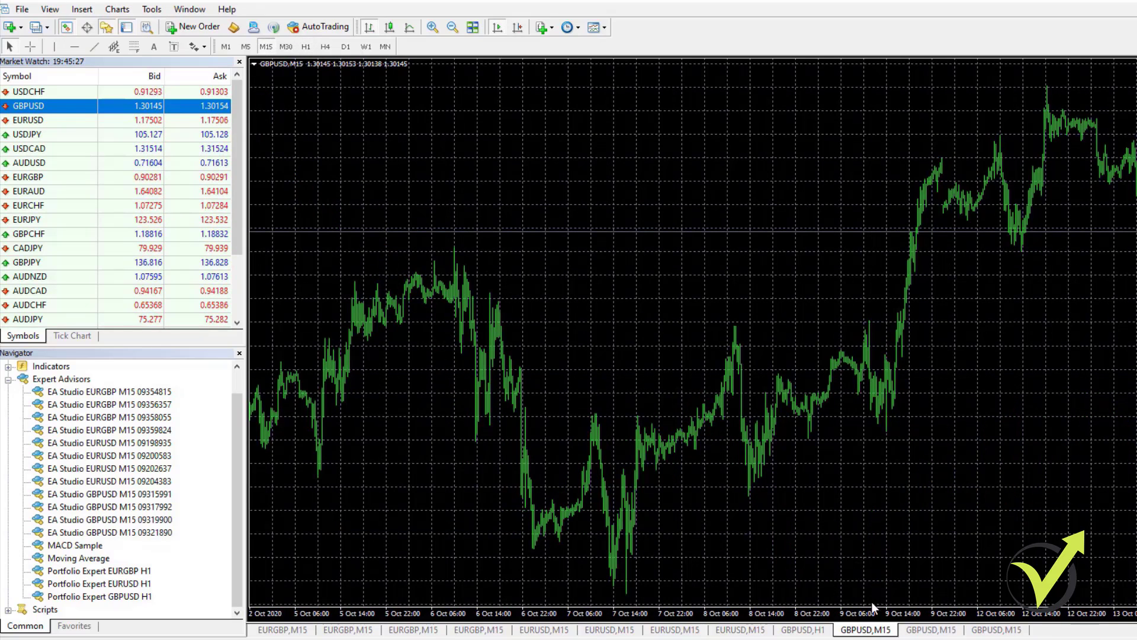
{"action": "left_click", "coordinate": [801, 631]}
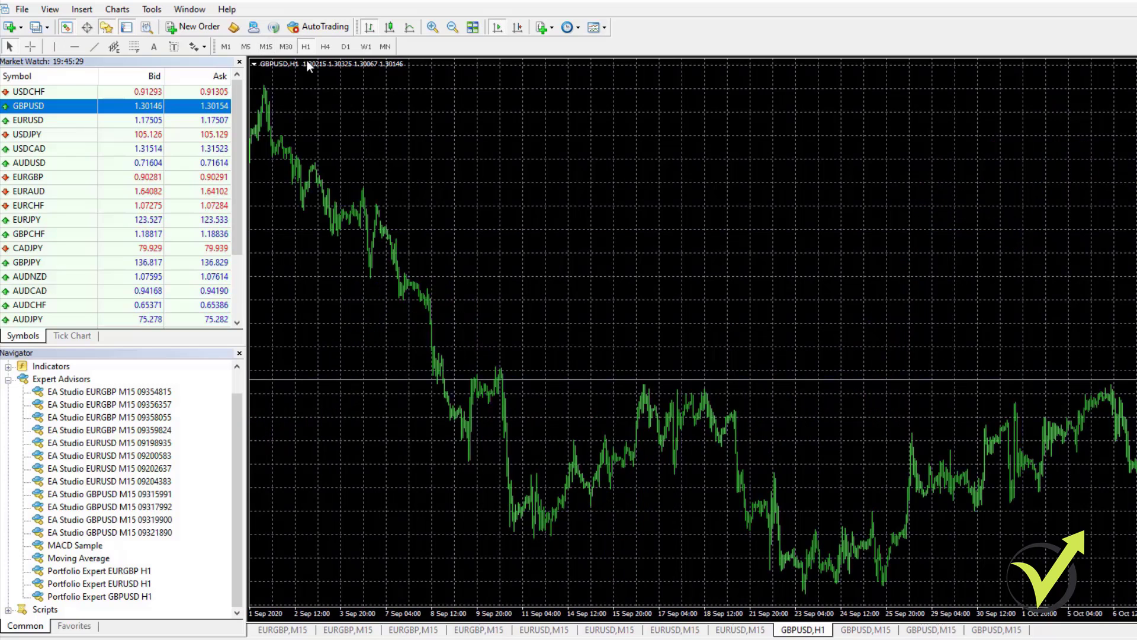
{"action": "left_click", "coordinate": [268, 54]}
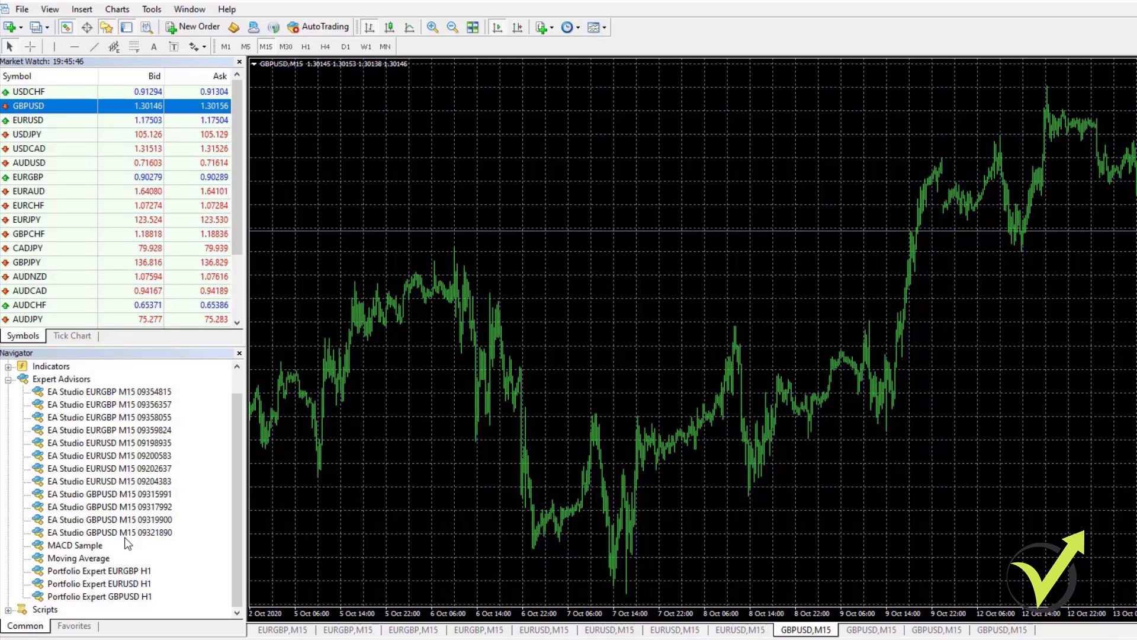
Bring up the first EURGBP M15 chart and enable automated trading.
{"action": "left_click", "coordinate": [281, 633]}
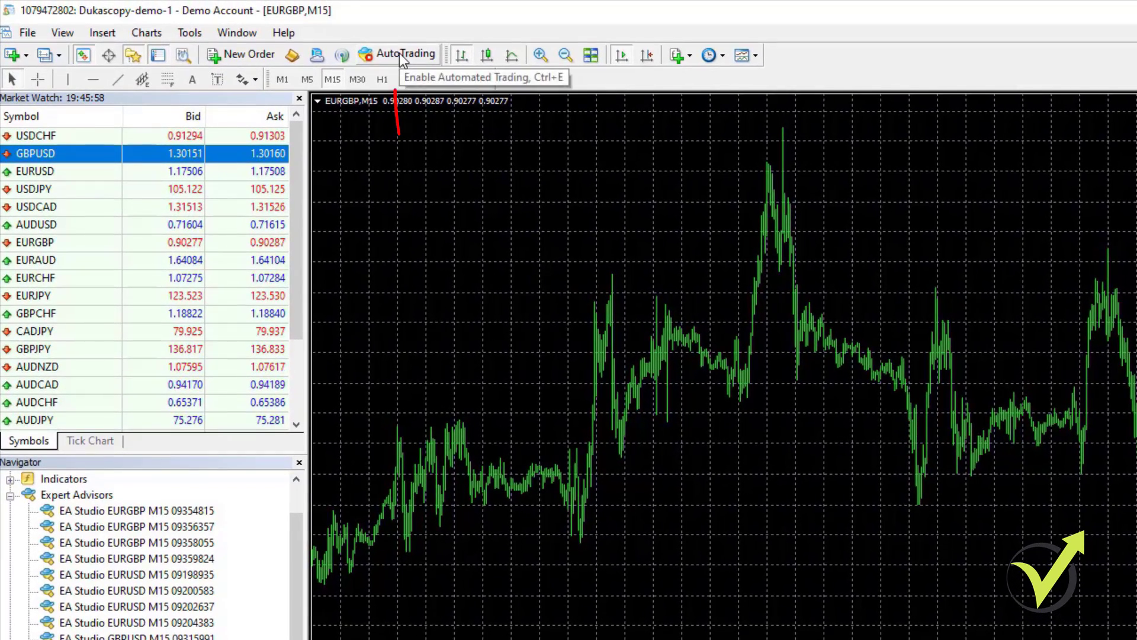
{"action": "left_click", "coordinate": [400, 52]}
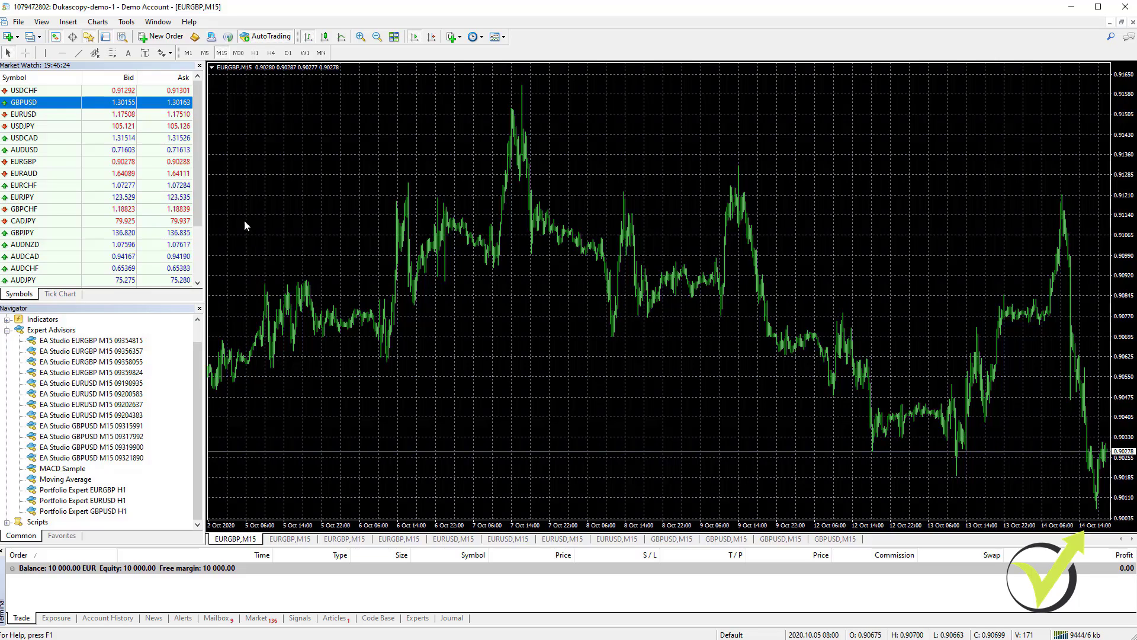
{"action": "left_click", "coordinate": [260, 40]}
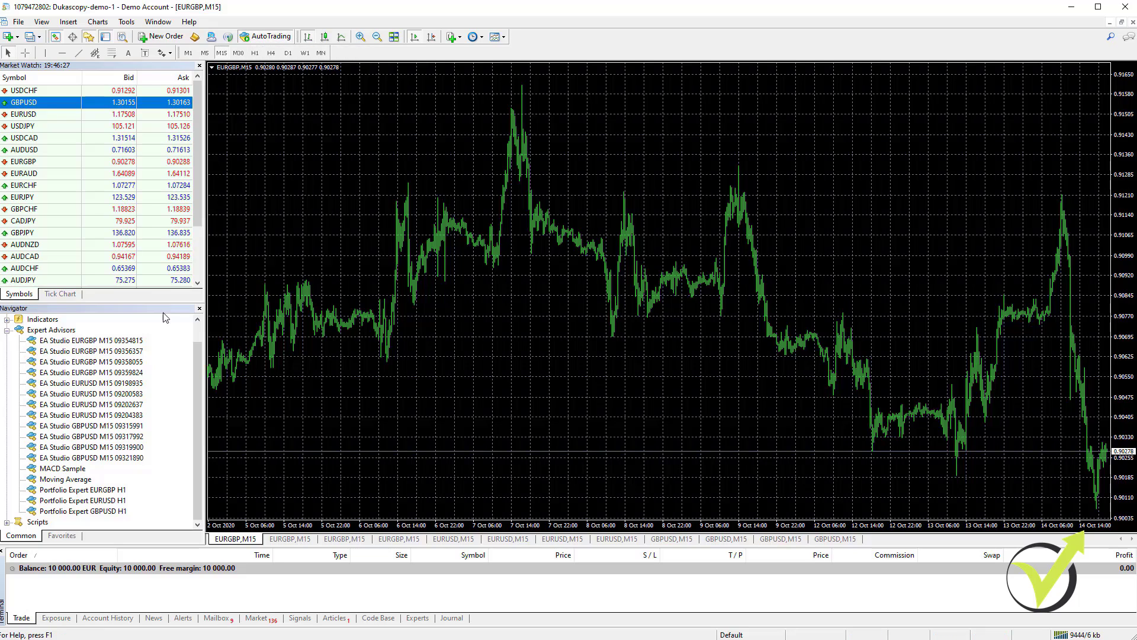
{"action": "double_click", "coordinate": [82, 342]}
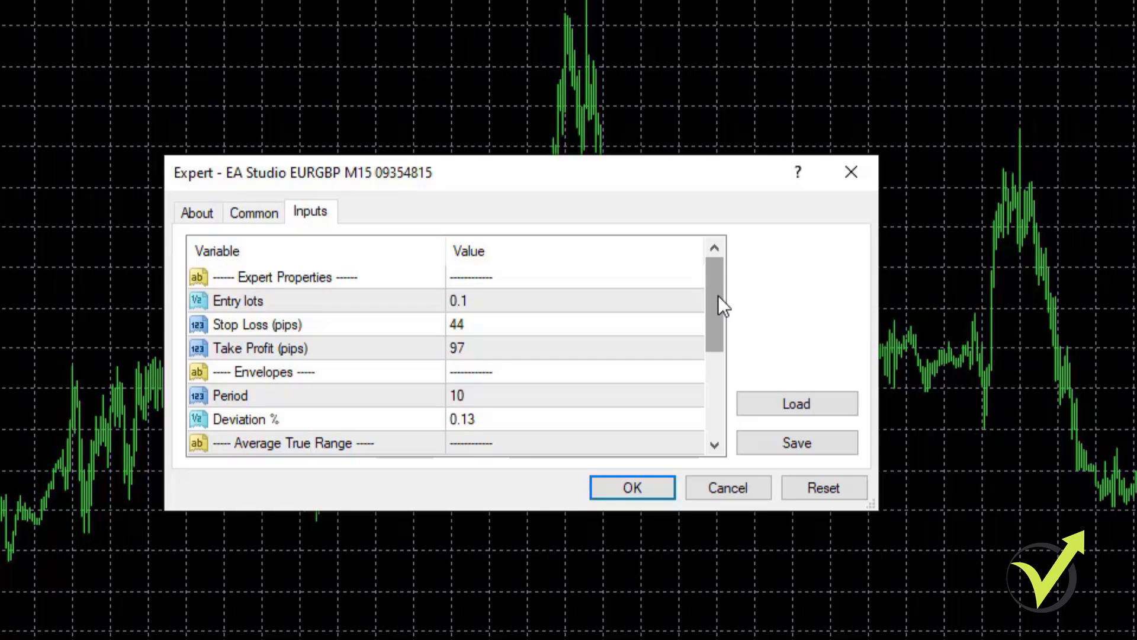
{"action": "left_click", "coordinate": [468, 300]}
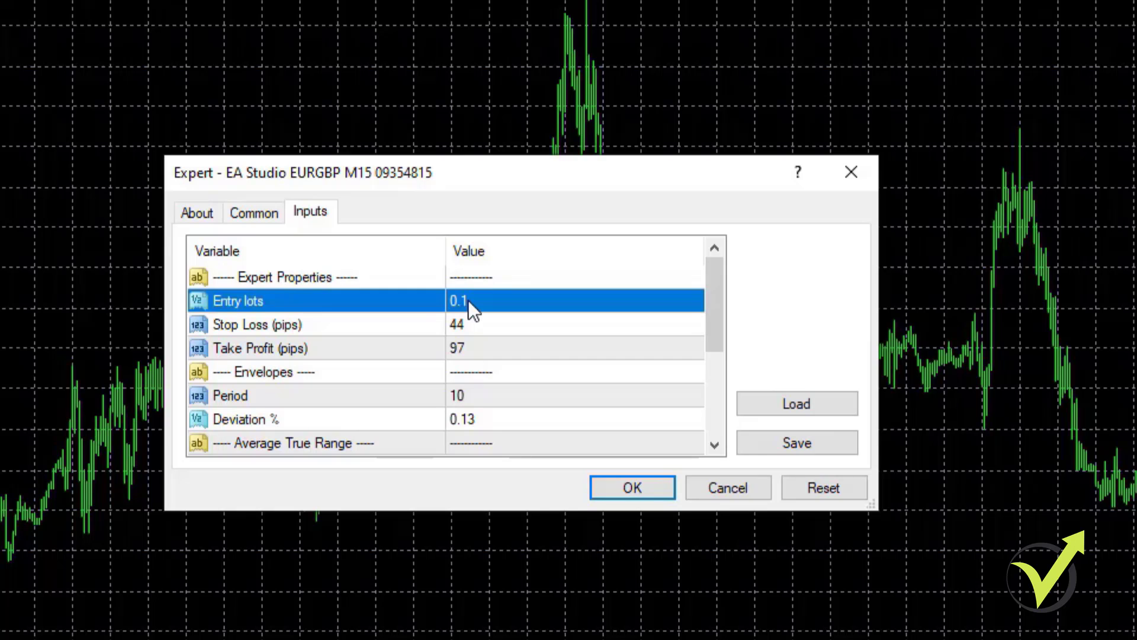
{"action": "left_click", "coordinate": [468, 300]}
{"action": "left_click", "coordinate": [492, 300]}
{"action": "left_click", "coordinate": [490, 323]}
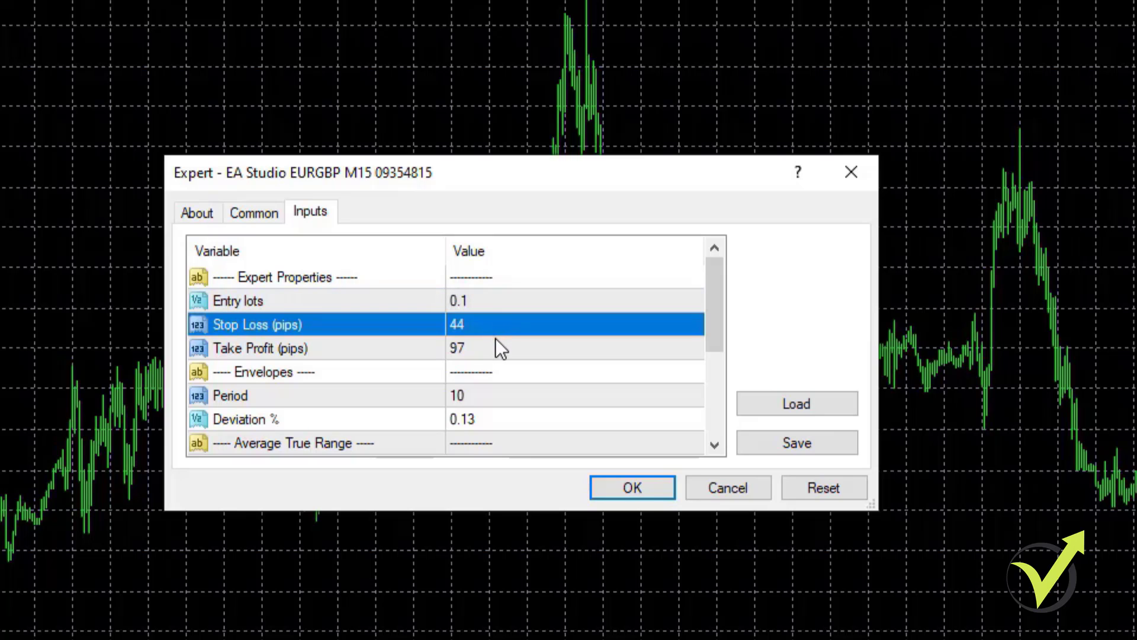
{"action": "left_click", "coordinate": [503, 350]}
{"action": "left_click_drag", "start_coordinate": [715, 296], "coordinate": [736, 365]}
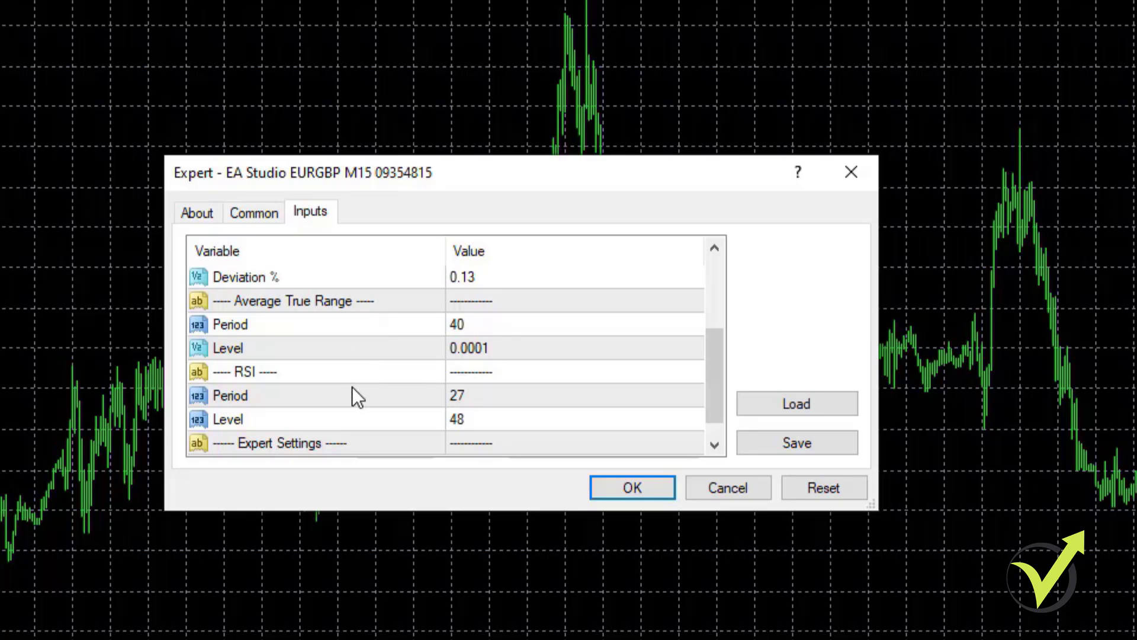
{"action": "scroll", "coordinate": [445, 441], "scroll_direction": "down", "scroll_amount": 1}
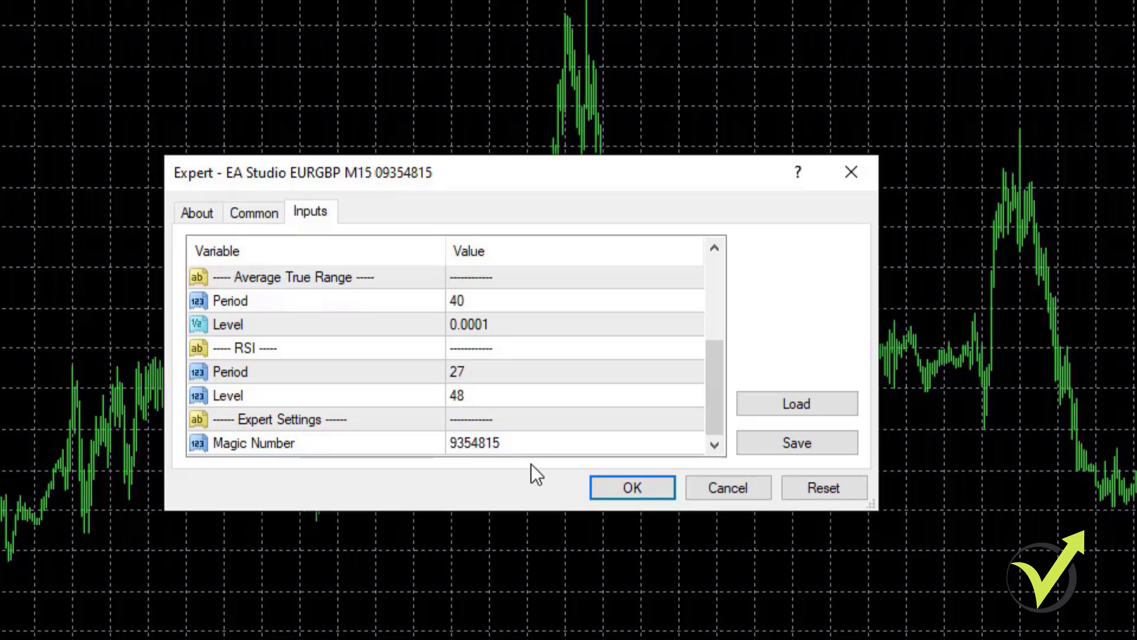
{"action": "left_click", "coordinate": [633, 486]}
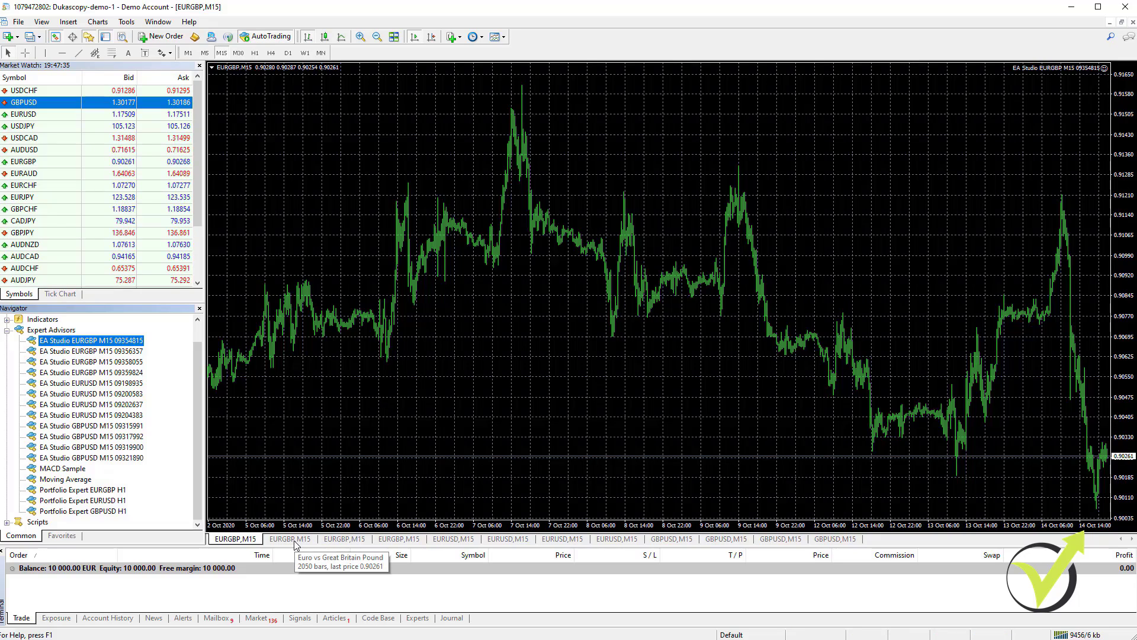
Attach EA Studio EURGBP M15 experts 09356357, 09358055 and 09359824 to the second, third and fourth EURGBP charts with default settings.
{"action": "left_click", "coordinate": [296, 540]}
{"action": "double_click", "coordinate": [83, 351]}
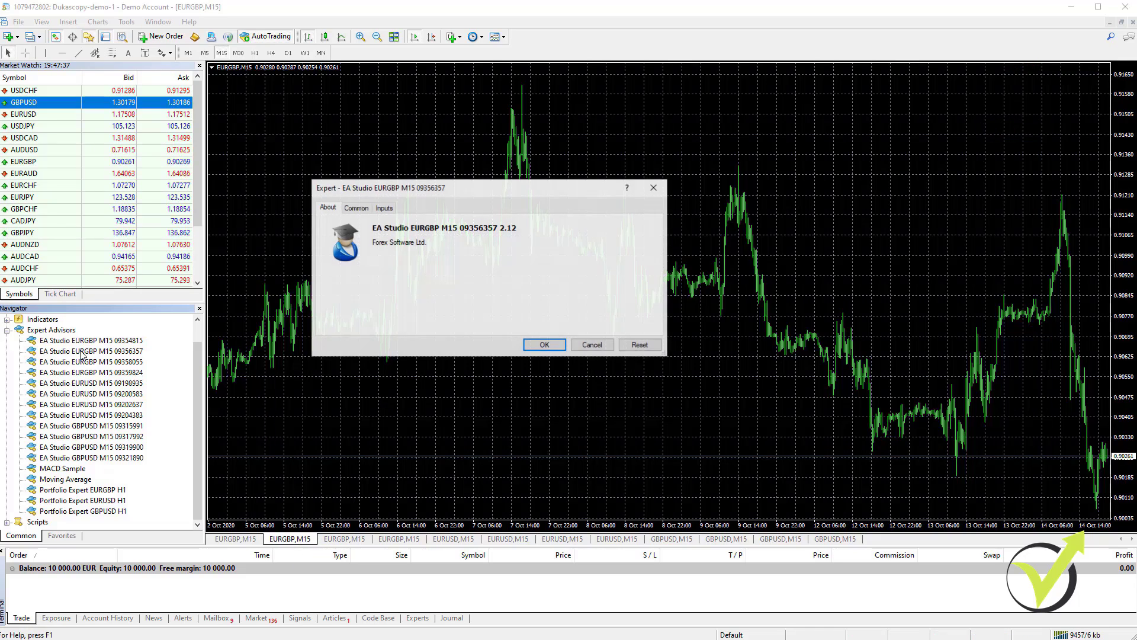
{"action": "left_click", "coordinate": [544, 346]}
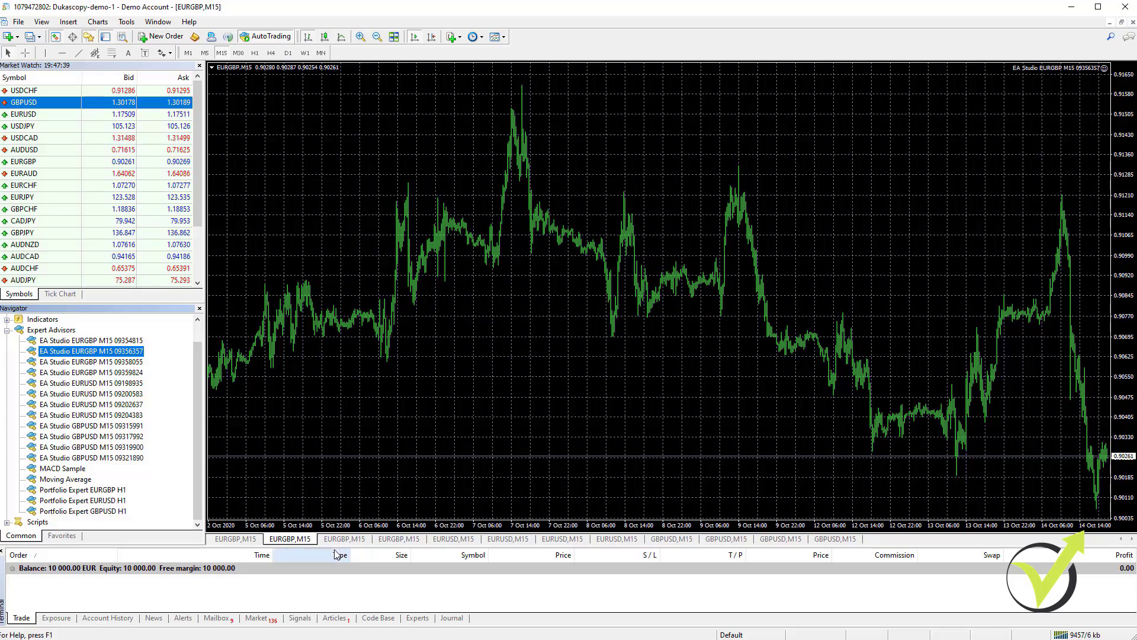
{"action": "double_click", "coordinate": [95, 362]}
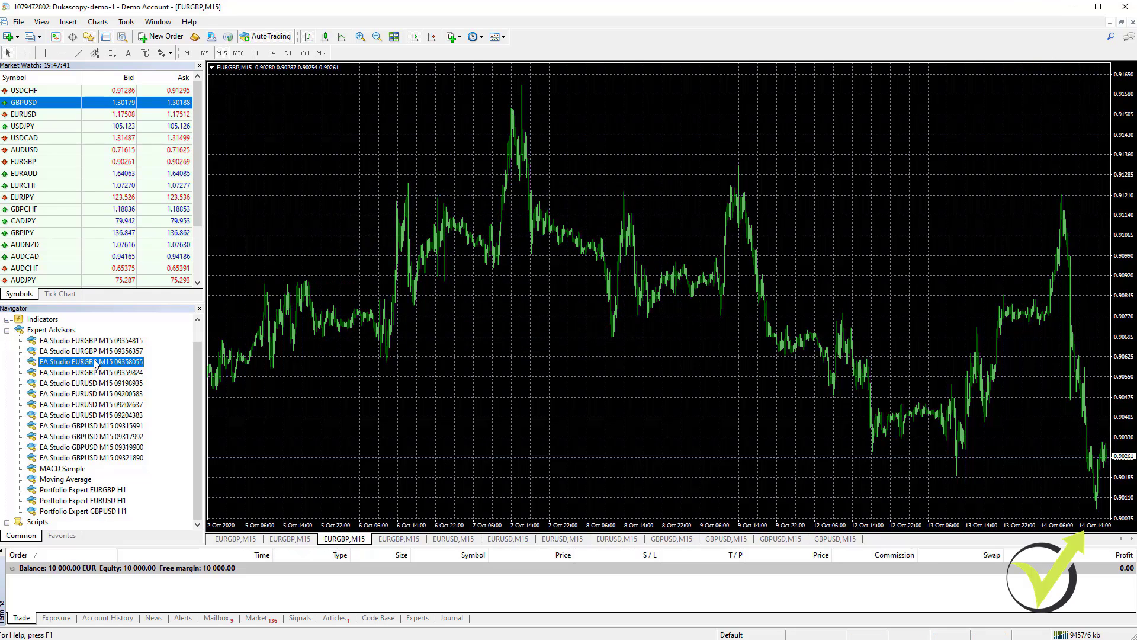
{"action": "left_click", "coordinate": [558, 349]}
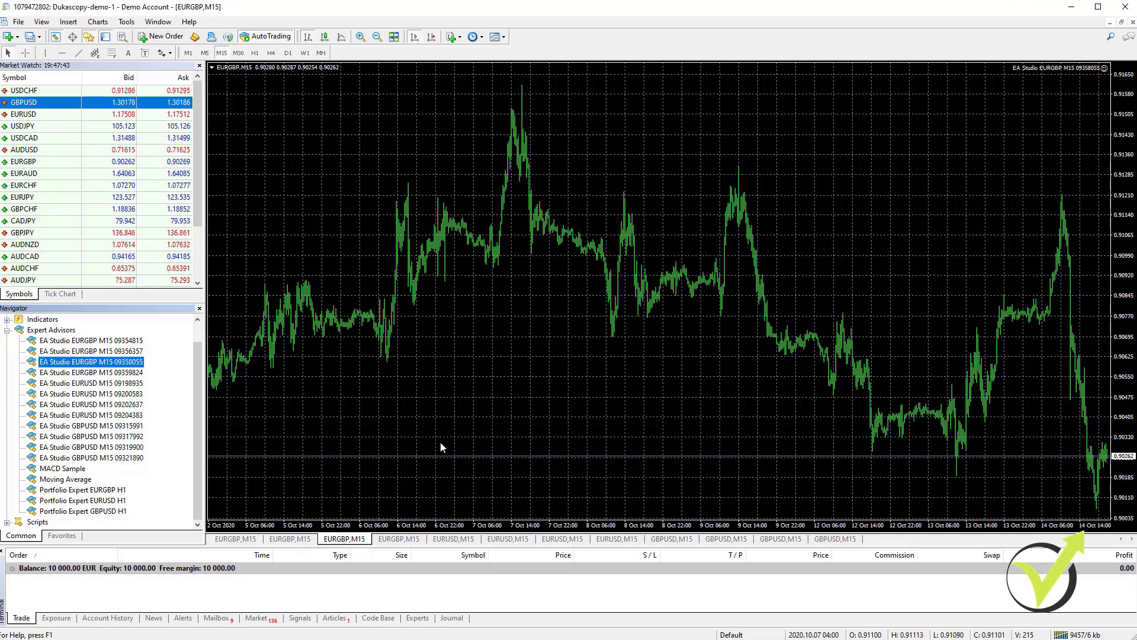
{"action": "left_click", "coordinate": [386, 540]}
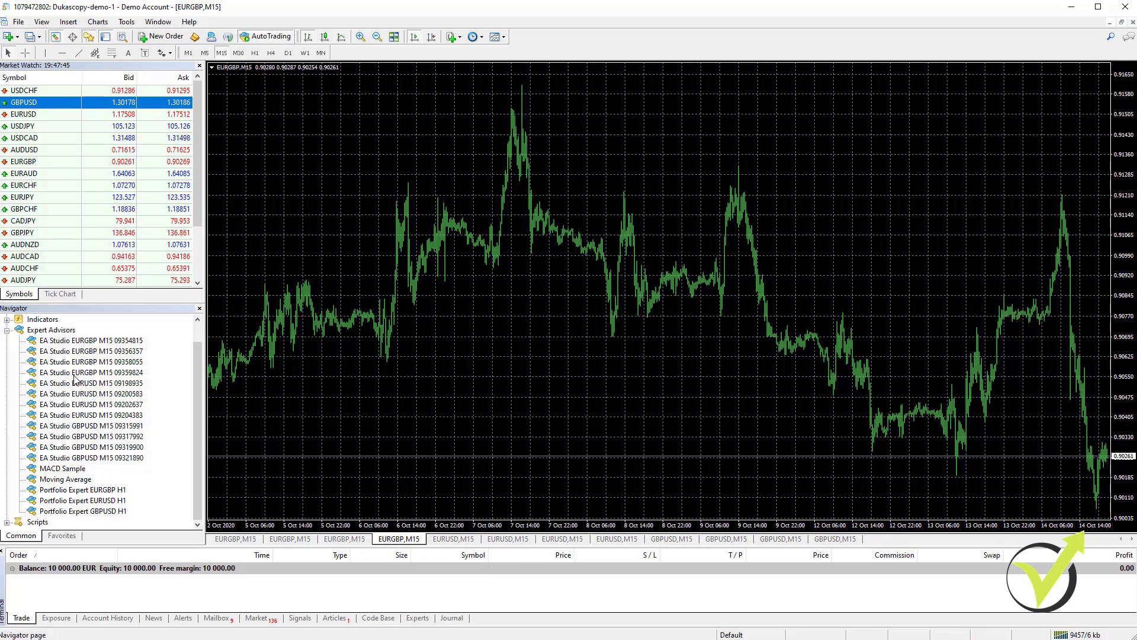
{"action": "left_click_drag", "start_coordinate": [89, 372], "coordinate": [320, 375]}
{"action": "left_click", "coordinate": [545, 346]}
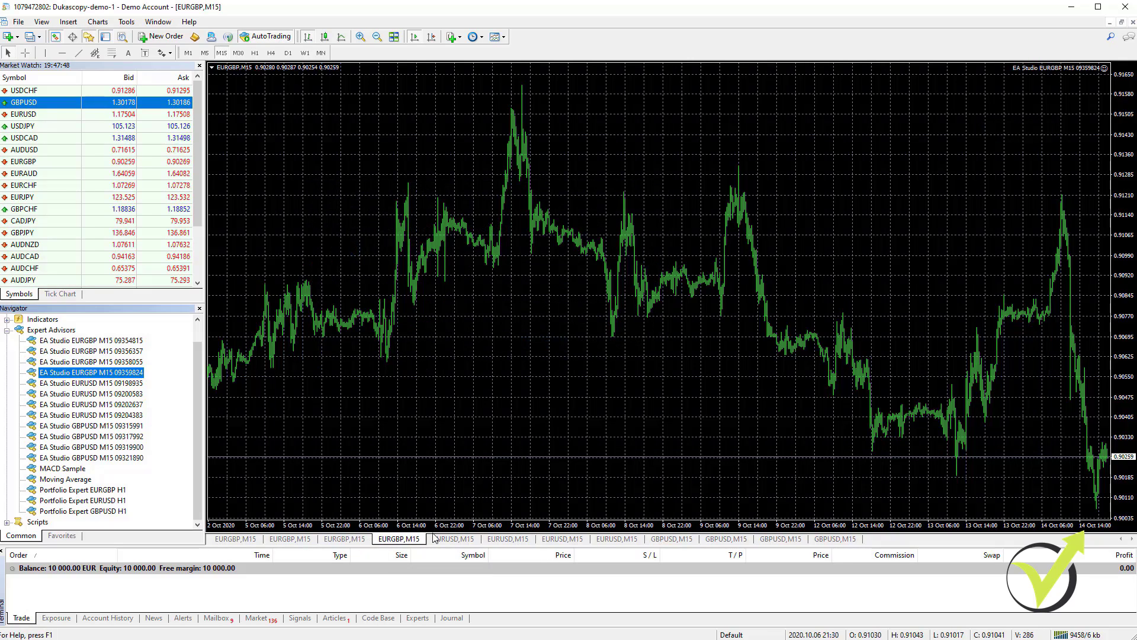
Attach EA Studio EURUSD M15 experts 09198935 and 09200583 to the first and second EURUSD charts with default settings.
{"action": "left_click", "coordinate": [451, 541]}
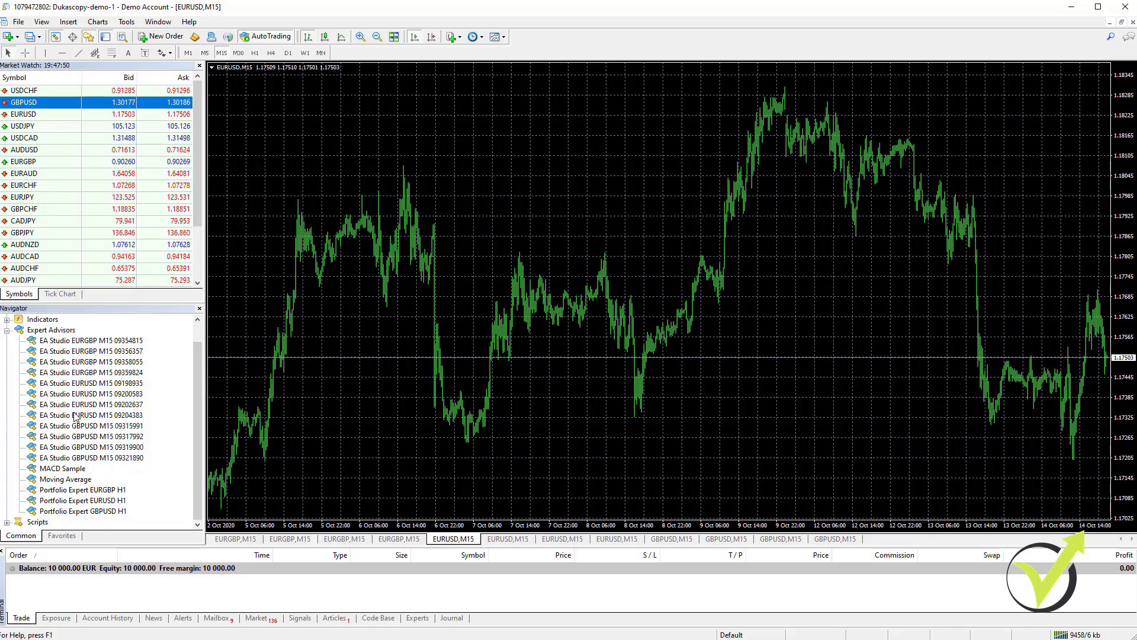
{"action": "left_click_drag", "start_coordinate": [90, 382], "coordinate": [536, 350]}
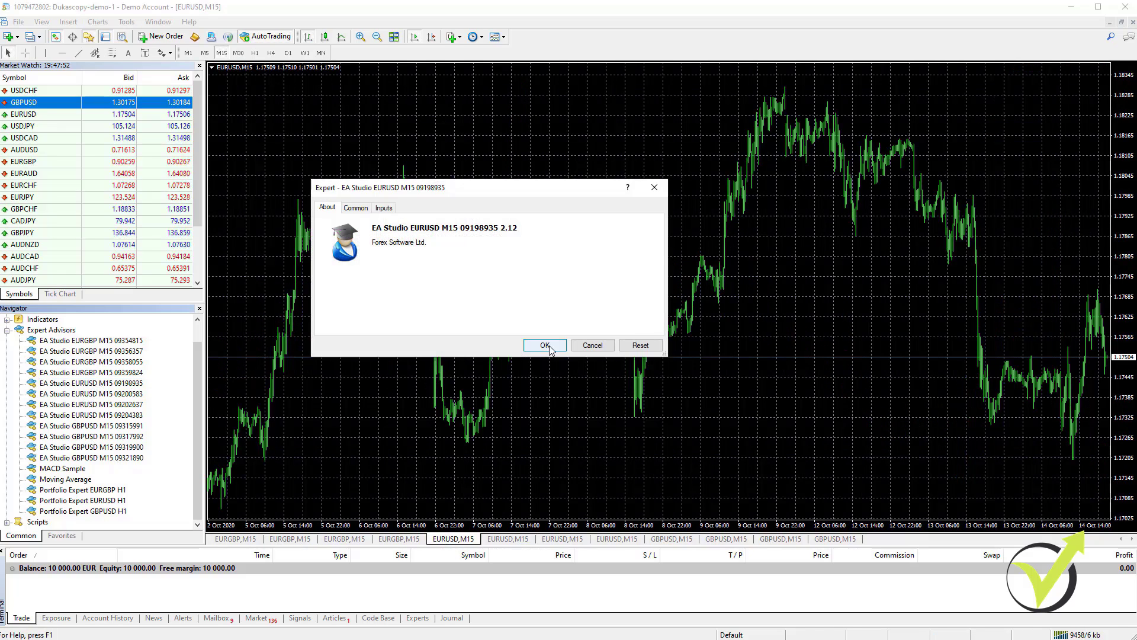
{"action": "left_click", "coordinate": [541, 350]}
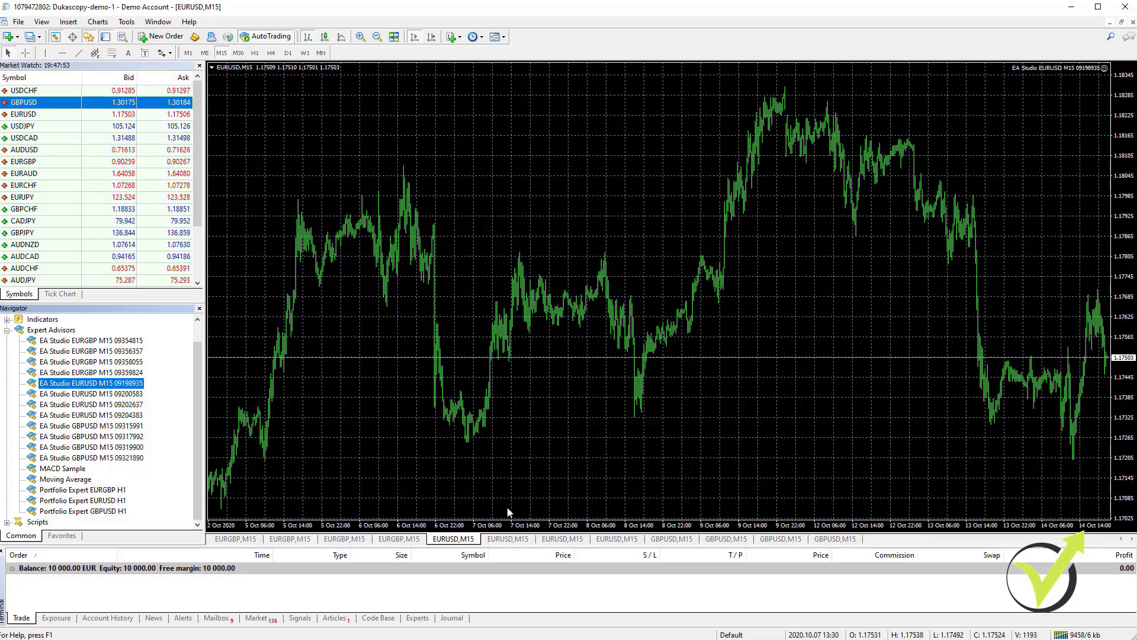
{"action": "left_click", "coordinate": [507, 539]}
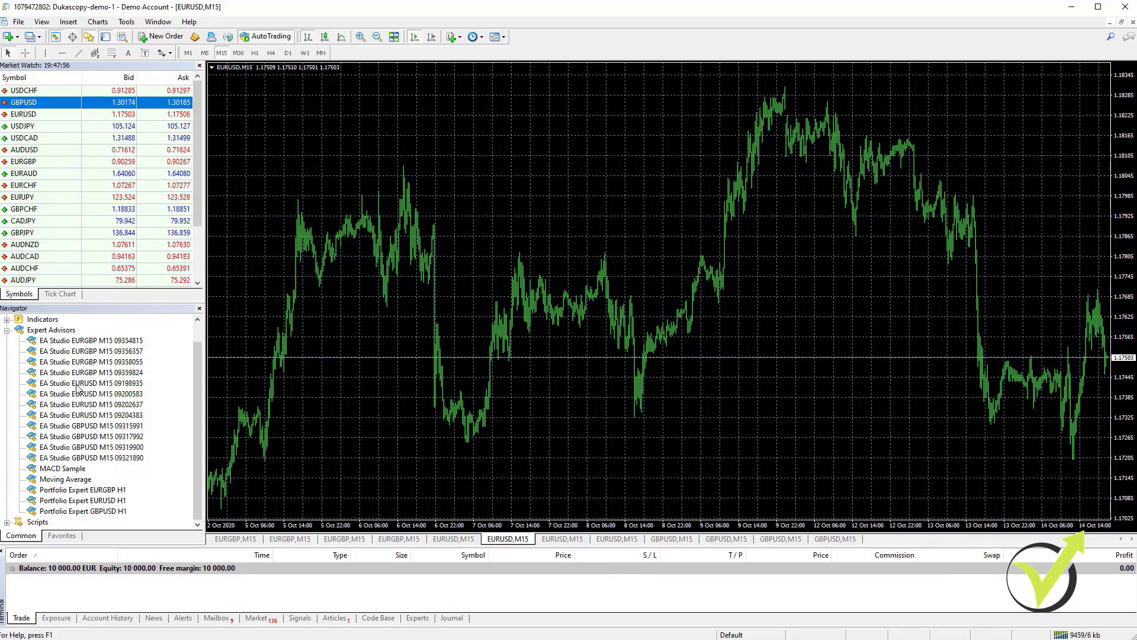
{"action": "double_click", "coordinate": [94, 393]}
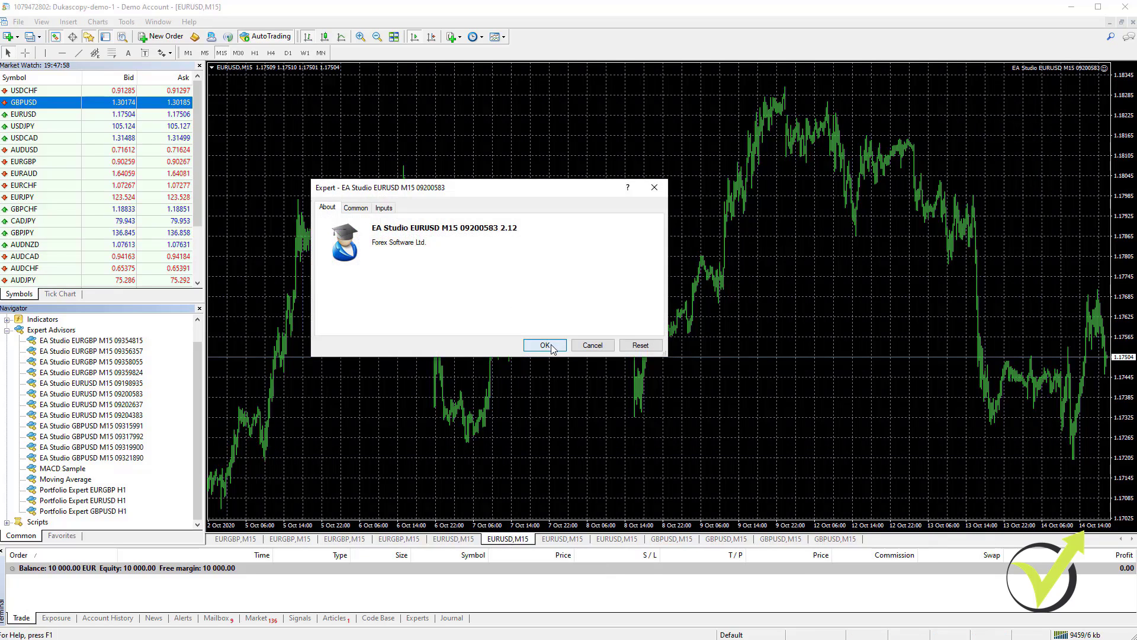
{"action": "left_click", "coordinate": [544, 345]}
Attach EA Studio EURUSD M15 experts 09202637 and 09204383 to the third and fourth EURUSD charts with default settings.
{"action": "left_click", "coordinate": [562, 540]}
{"action": "double_click", "coordinate": [94, 404]}
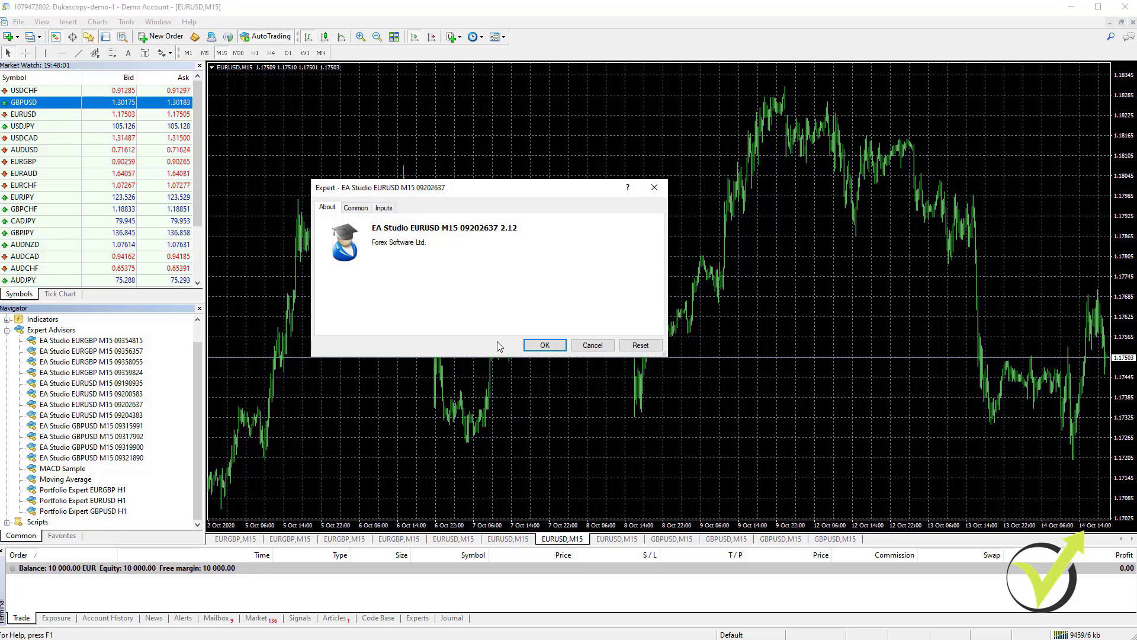
{"action": "left_click", "coordinate": [544, 345]}
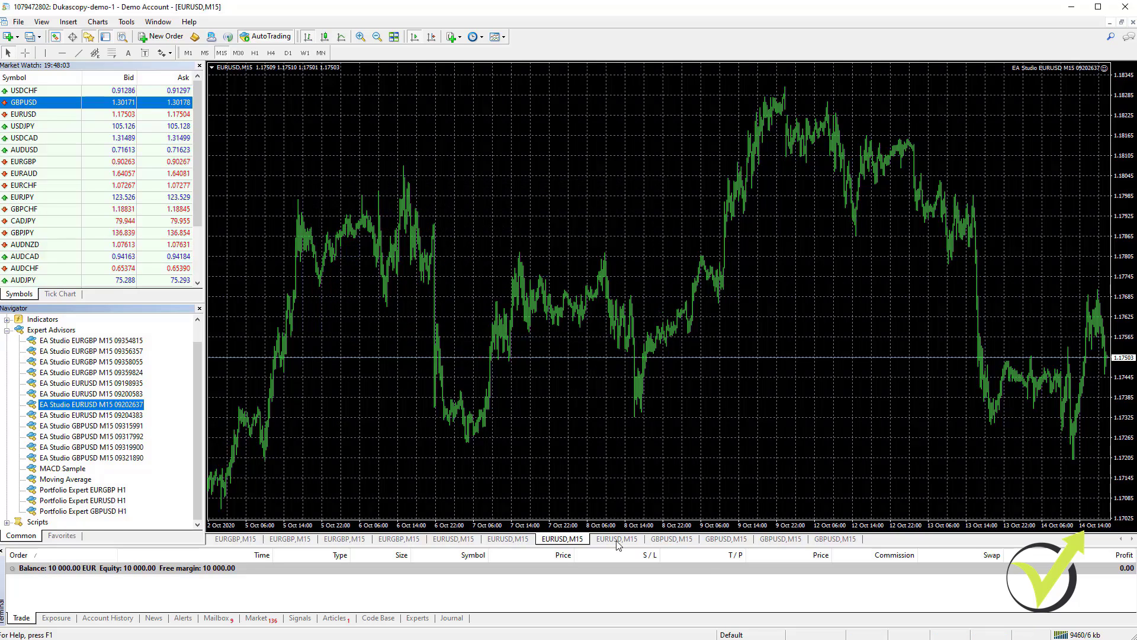
{"action": "left_click", "coordinate": [616, 540]}
{"action": "double_click", "coordinate": [71, 415]}
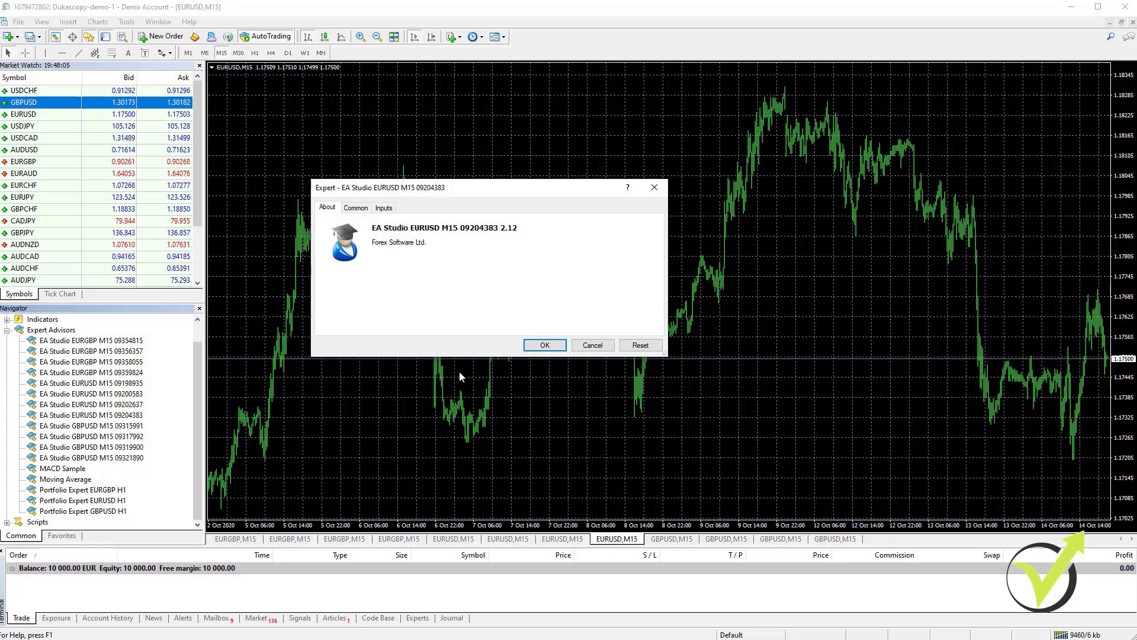
{"action": "left_click", "coordinate": [544, 345]}
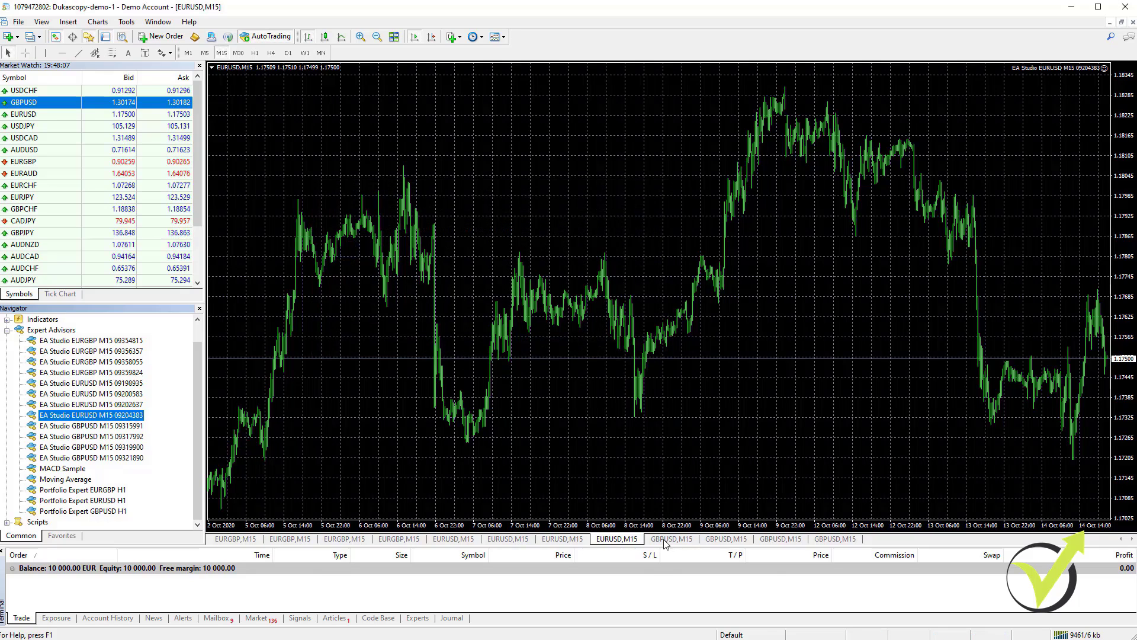
Attach EA Studio GBPUSD M15 experts 09315991 and 09317992 to the first and second GBPUSD charts with default settings.
{"action": "left_click", "coordinate": [665, 540]}
{"action": "left_click_drag", "start_coordinate": [104, 427], "coordinate": [430, 446]}
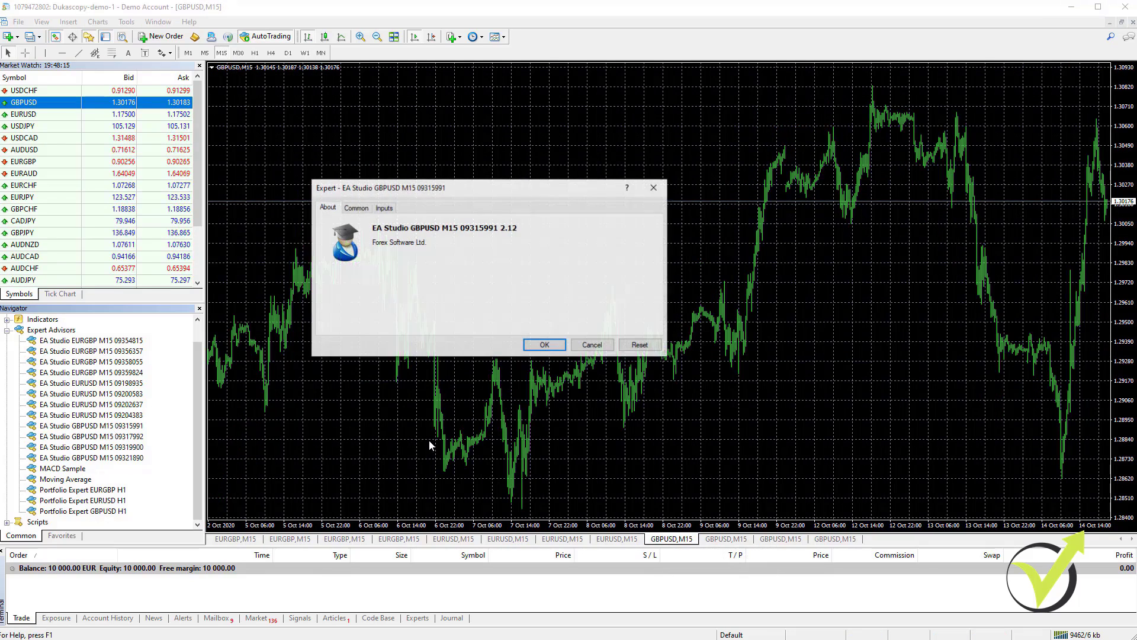
{"action": "left_click", "coordinate": [544, 345]}
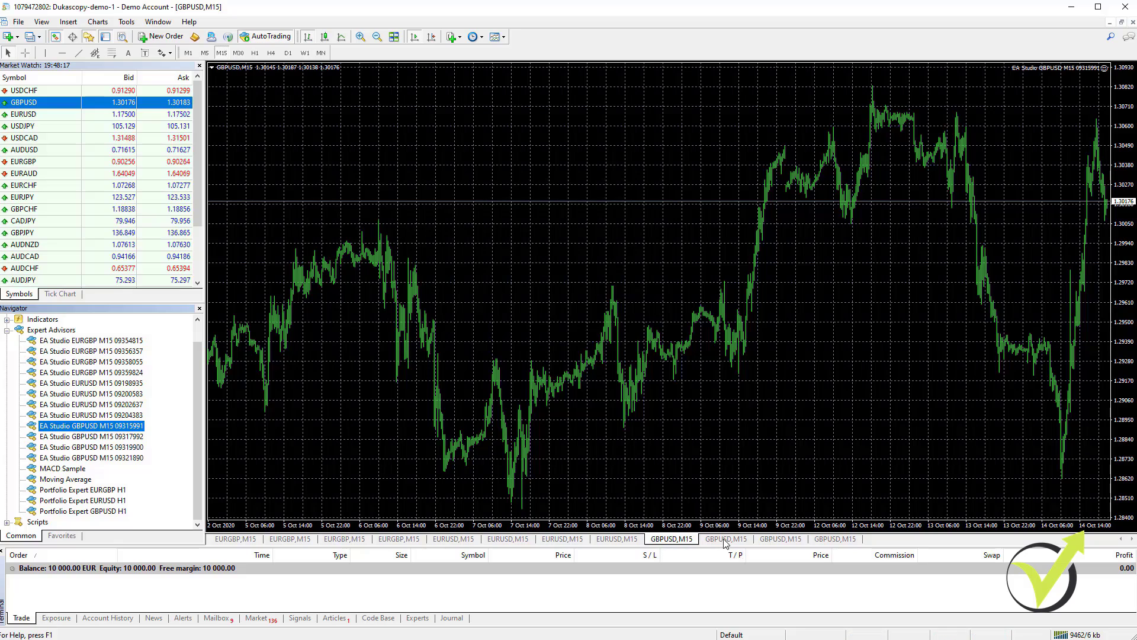
{"action": "left_click", "coordinate": [725, 540]}
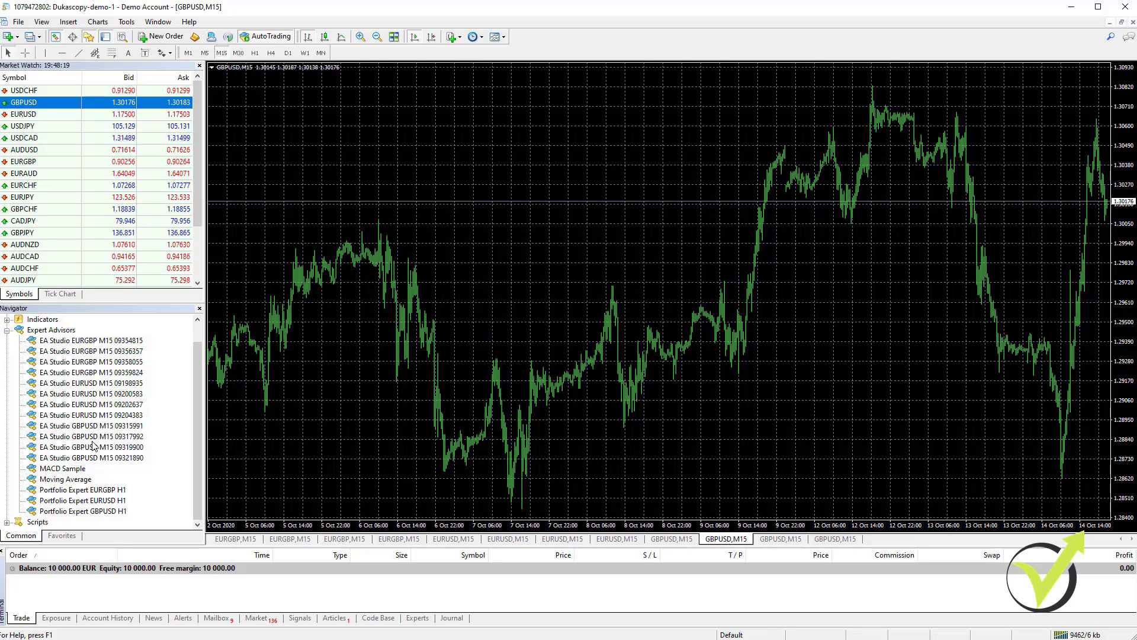
{"action": "left_click_drag", "start_coordinate": [92, 437], "coordinate": [491, 353]}
{"action": "left_click", "coordinate": [544, 345]}
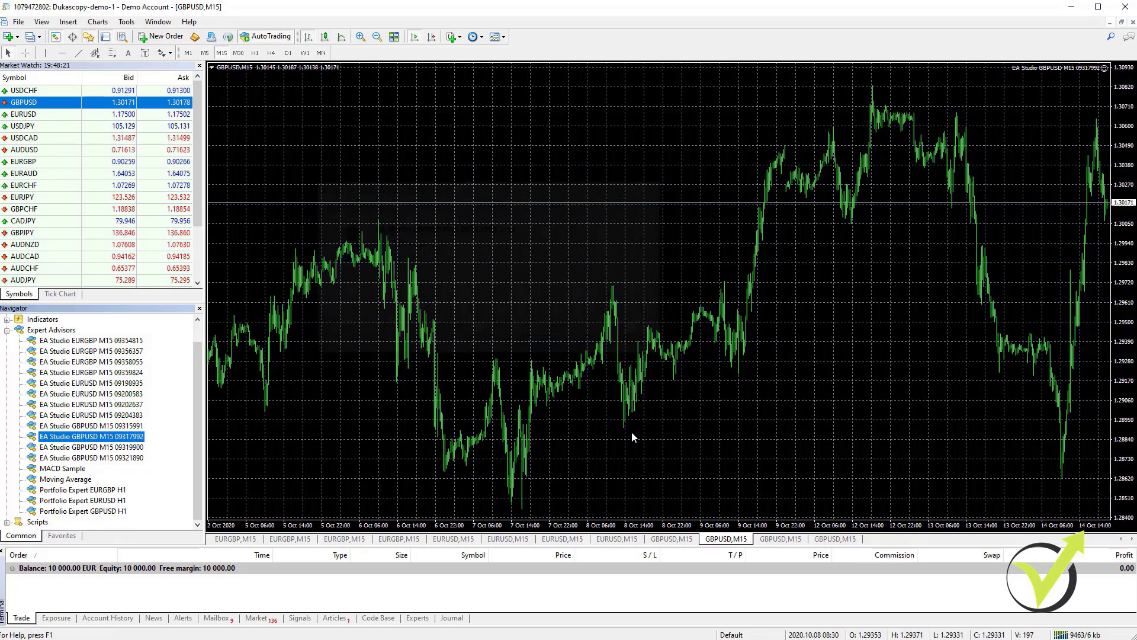
Attach EA Studio GBPUSD M15 experts 09319900 and 09321890 to the third and fourth GBPUSD charts with default settings.
{"action": "left_click", "coordinate": [781, 539]}
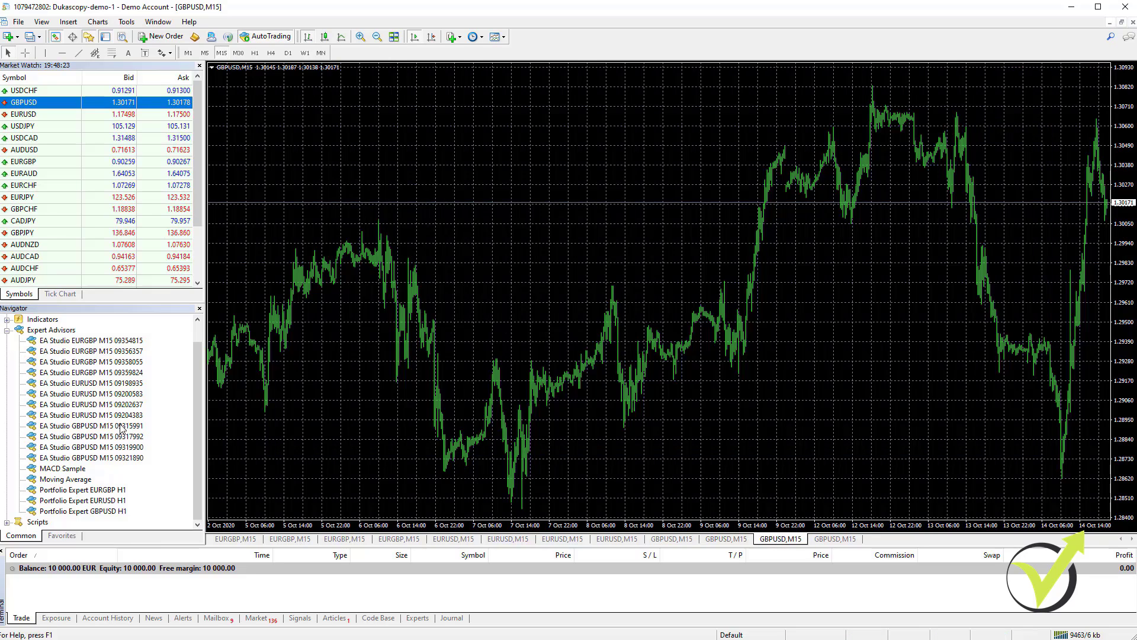
{"action": "left_click_drag", "start_coordinate": [105, 448], "coordinate": [544, 378]}
{"action": "left_click", "coordinate": [543, 347]}
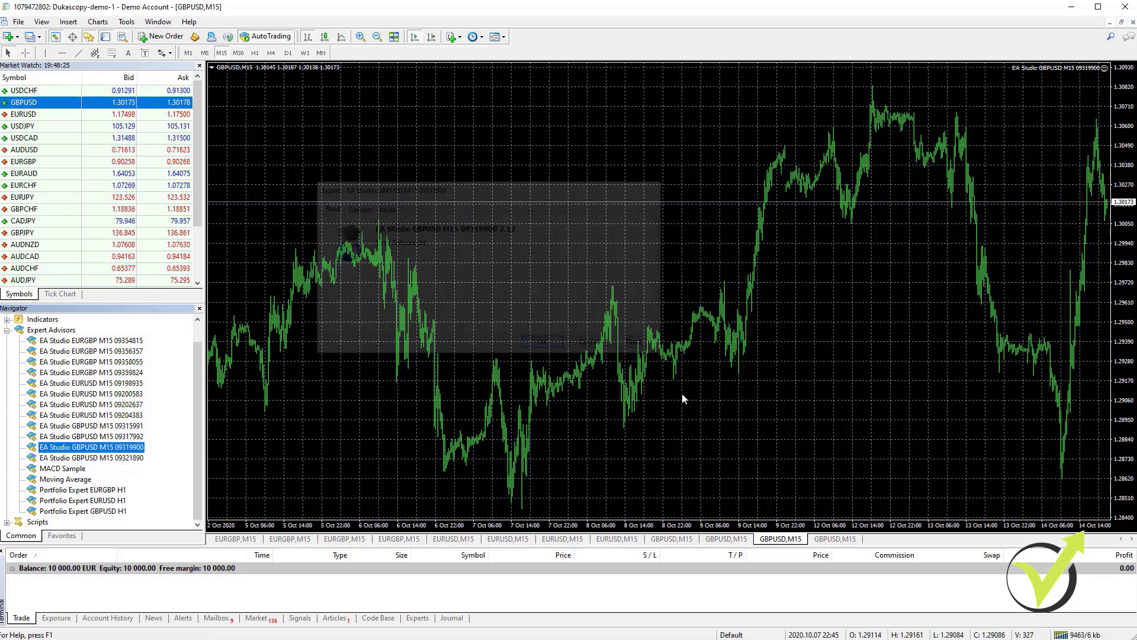
{"action": "left_click", "coordinate": [844, 540]}
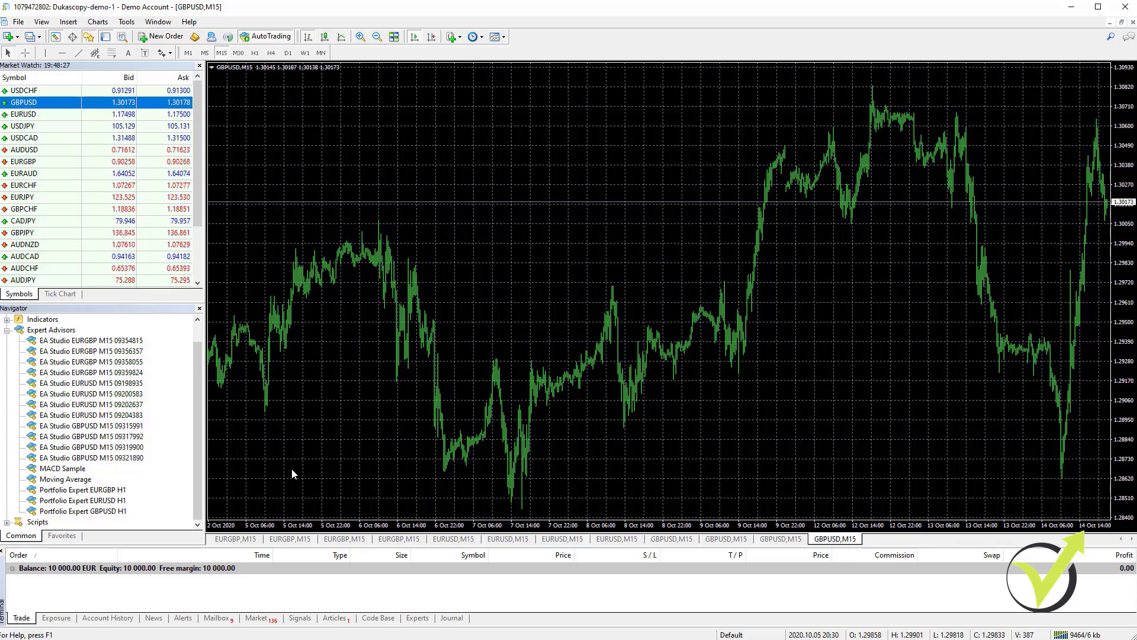
{"action": "left_click_drag", "start_coordinate": [121, 457], "coordinate": [571, 315]}
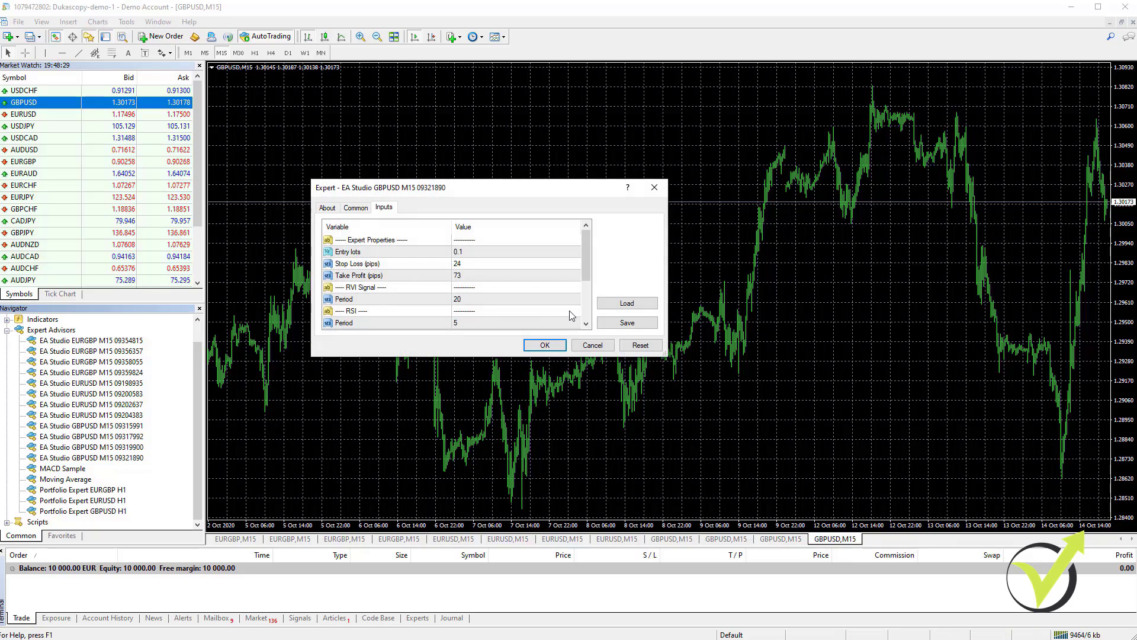
{"action": "left_click", "coordinate": [545, 346]}
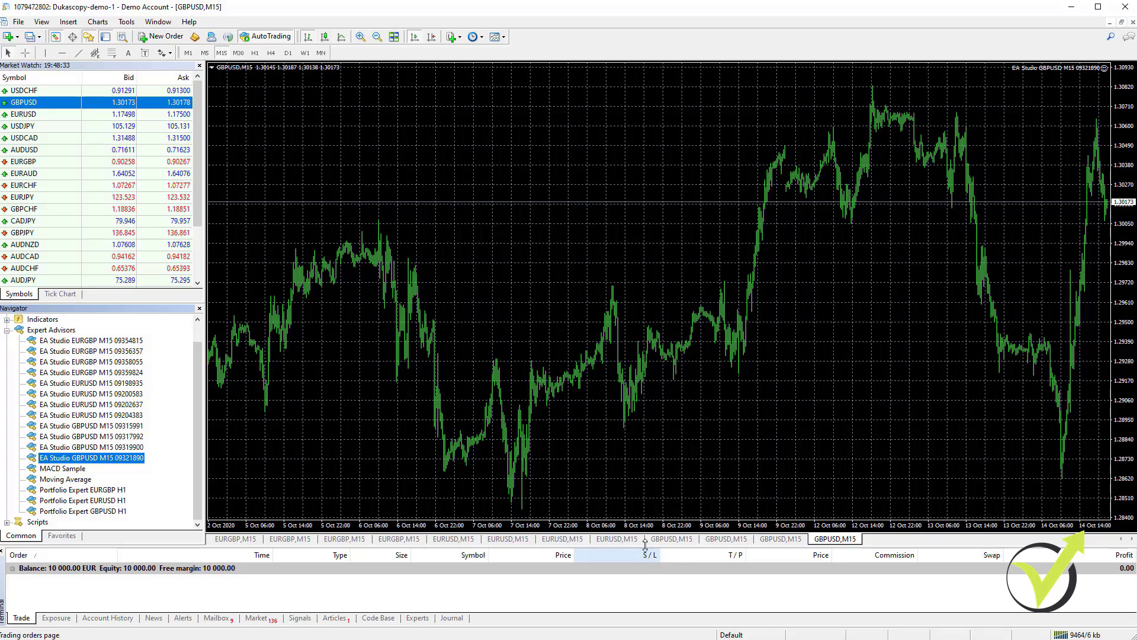
Review the experts attached to the GBPUSD and EURGBP M15 charts and locate the EURGBP, EURUSD and GBPUSD H1 portfolio experts.
{"action": "left_click", "coordinate": [724, 541]}
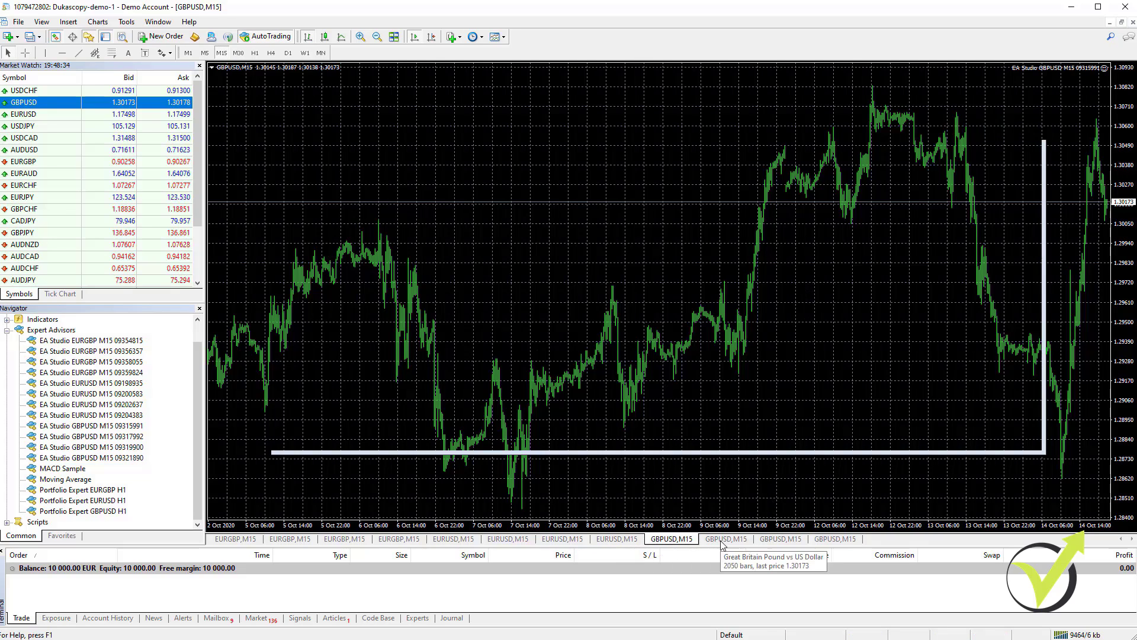
{"action": "left_click", "coordinate": [767, 542]}
{"action": "left_click", "coordinate": [827, 542]}
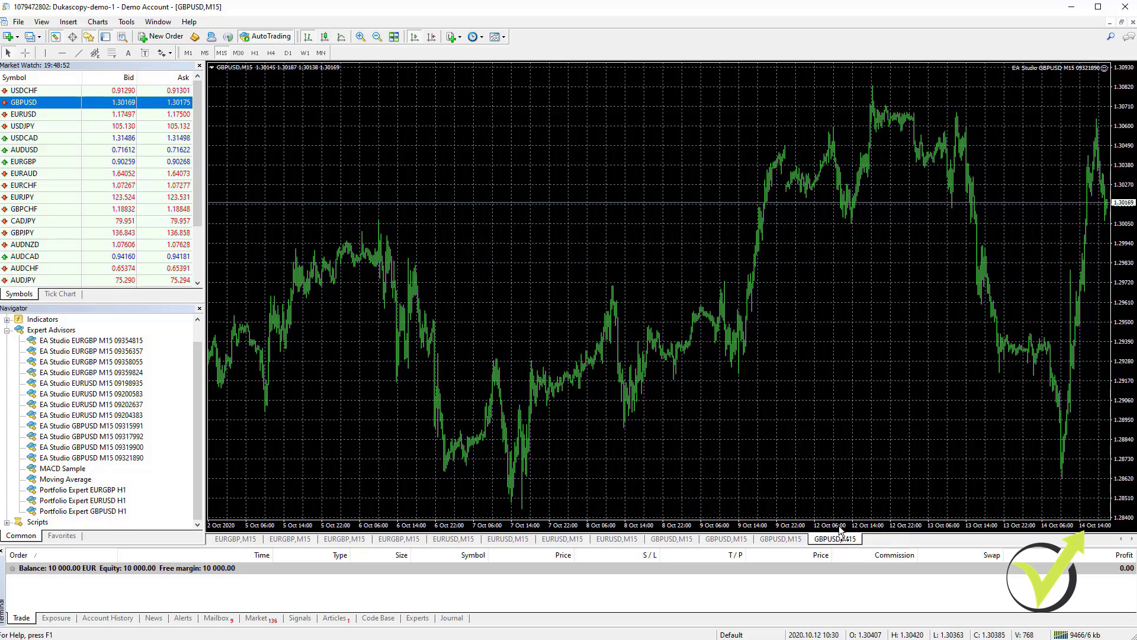
{"action": "left_click", "coordinate": [74, 490]}
{"action": "left_click", "coordinate": [71, 501]}
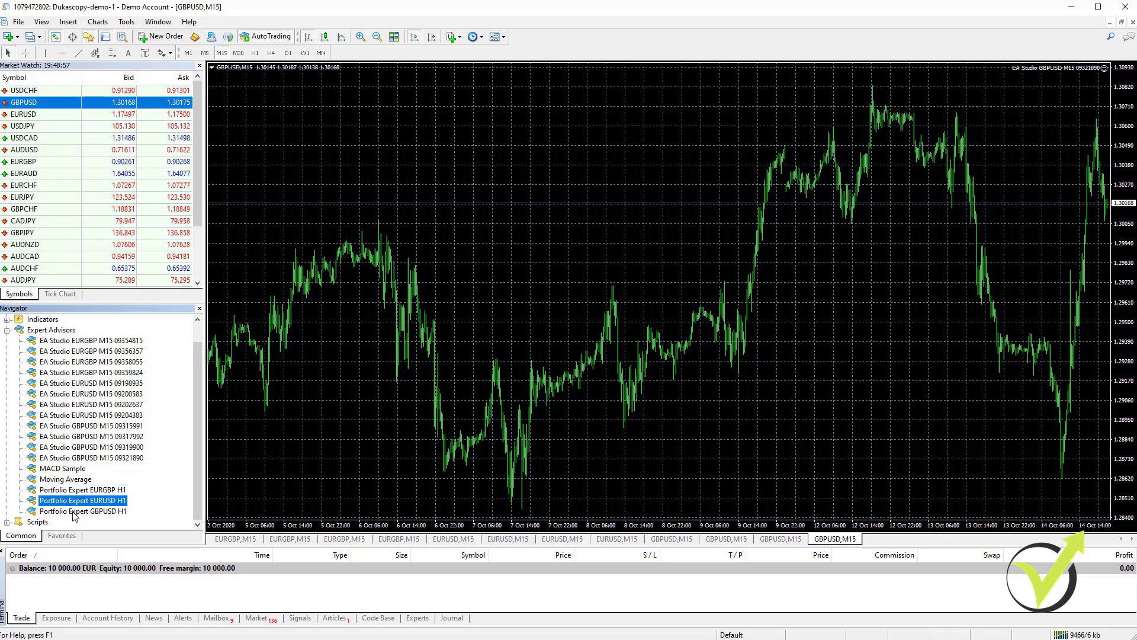
{"action": "left_click", "coordinate": [74, 511]}
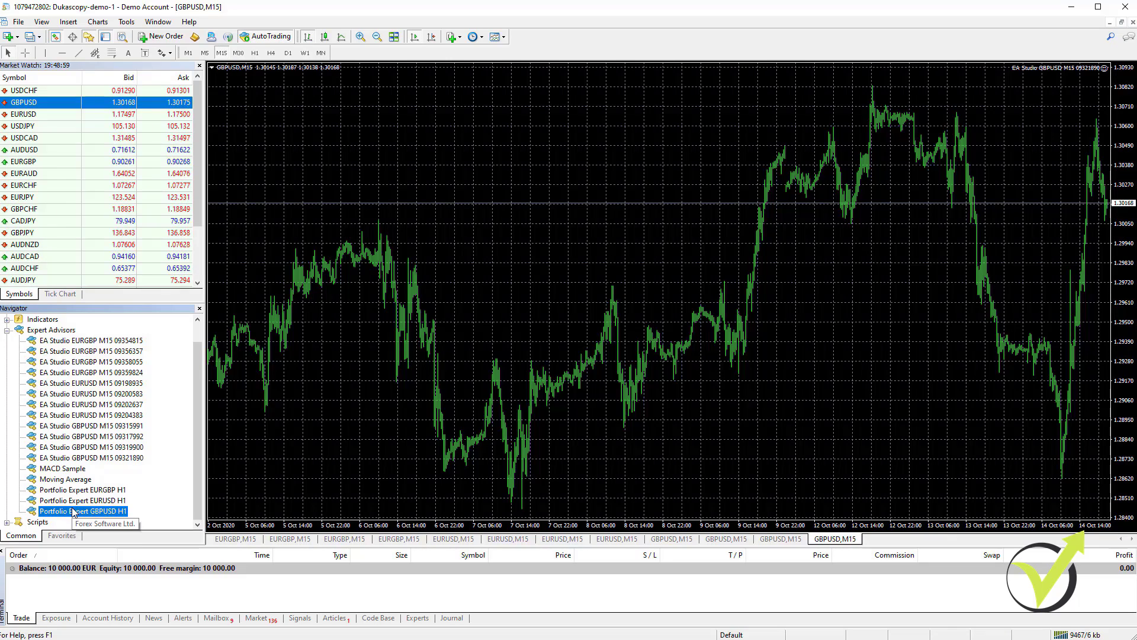
{"action": "left_click", "coordinate": [237, 540]}
{"action": "left_click", "coordinate": [282, 541]}
{"action": "left_click", "coordinate": [349, 539]}
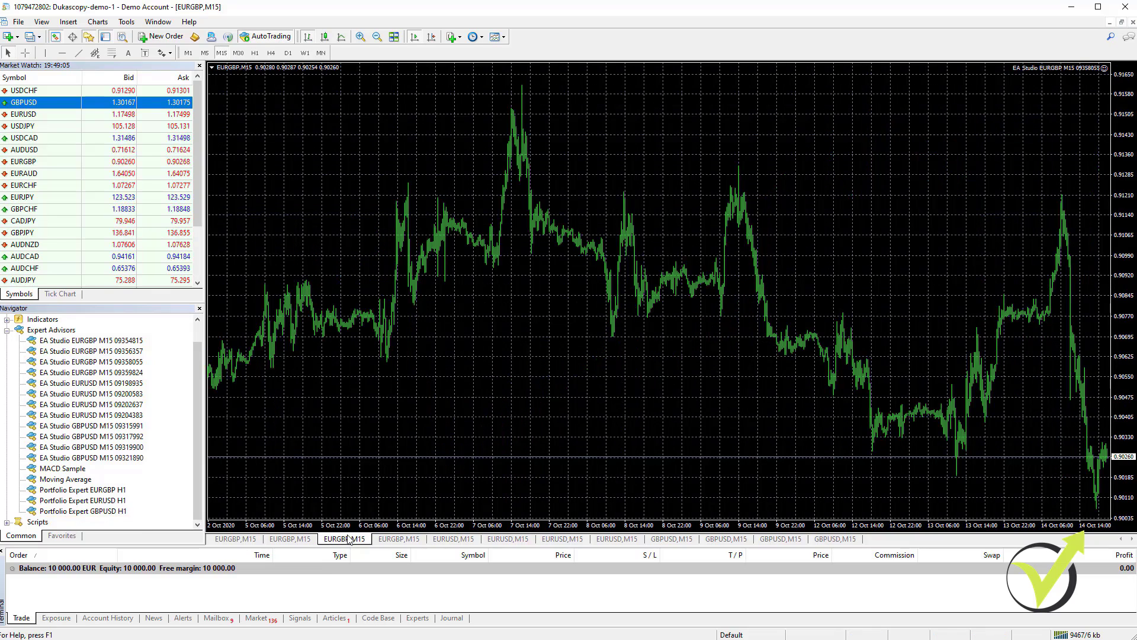
{"action": "left_click", "coordinate": [402, 540]}
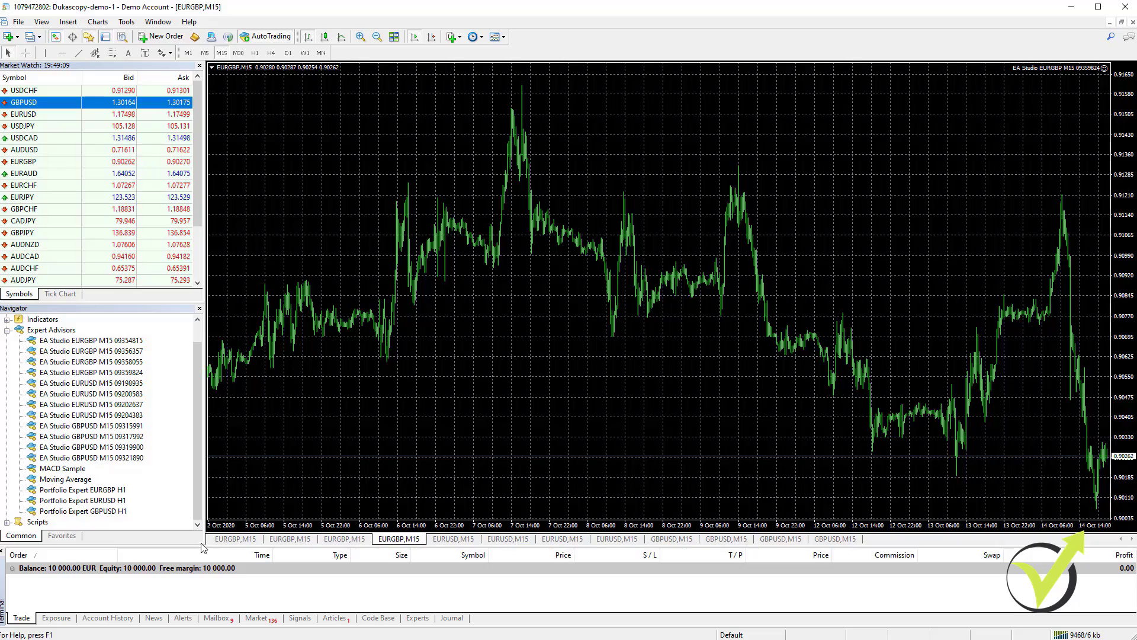
{"action": "left_click", "coordinate": [47, 490]}
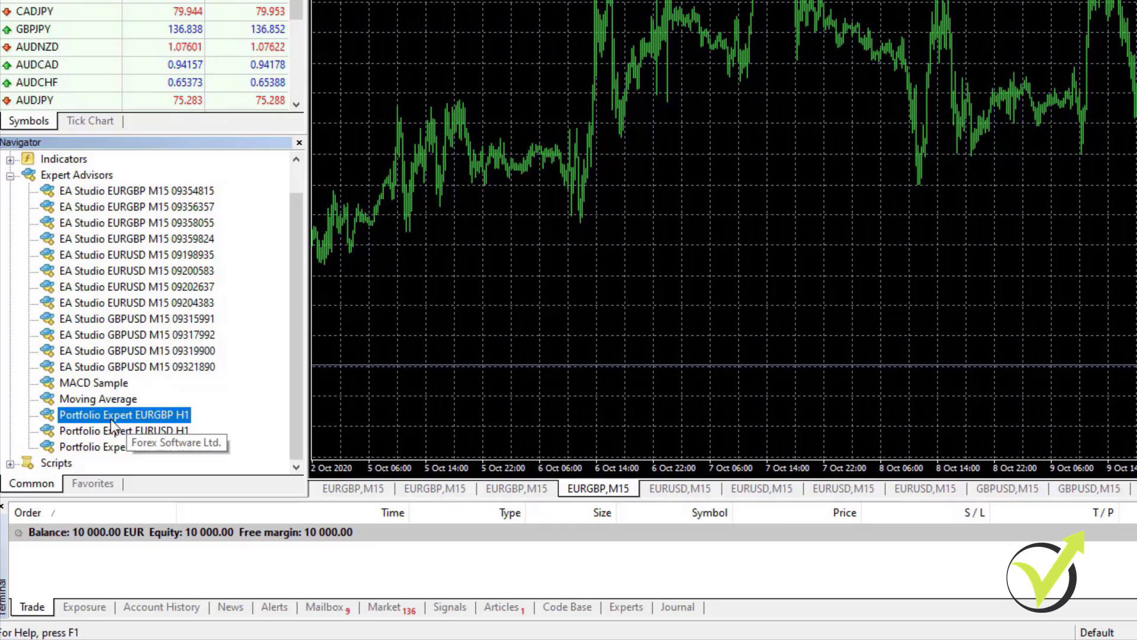
{"action": "left_click", "coordinate": [129, 431]}
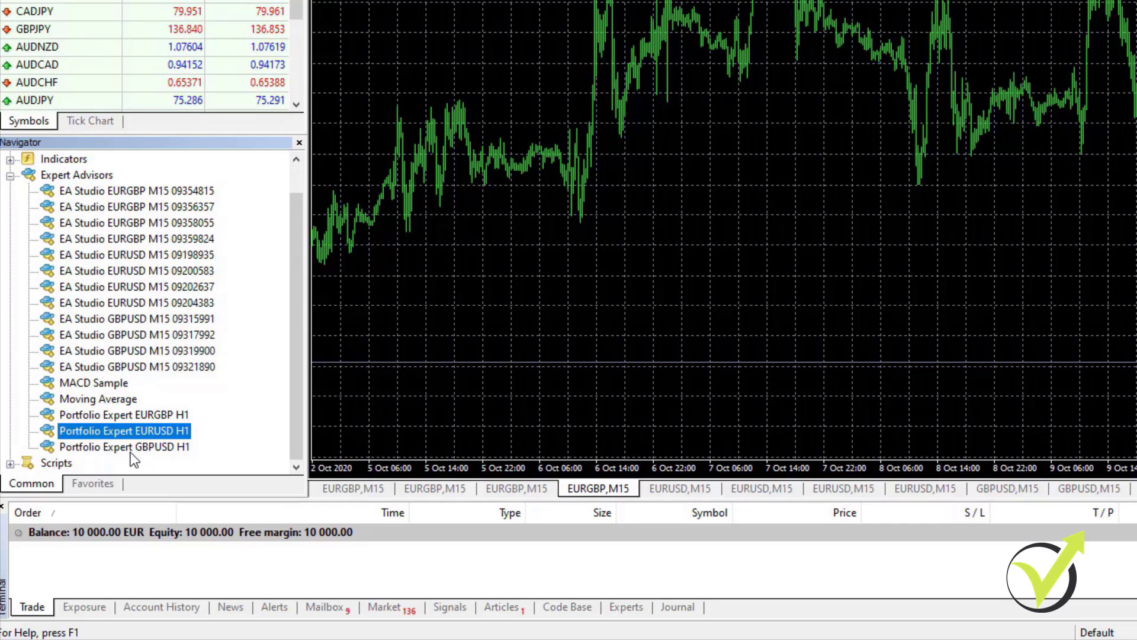
{"action": "left_click", "coordinate": [95, 417]}
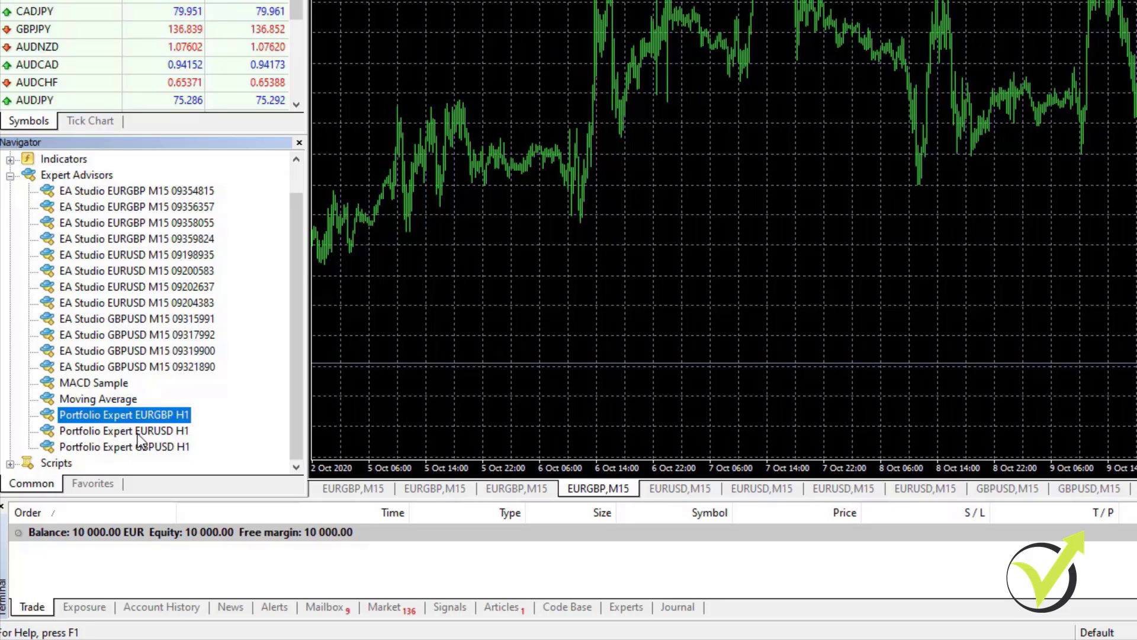
{"action": "key", "text": "Down"}
{"action": "left_click", "coordinate": [149, 448]}
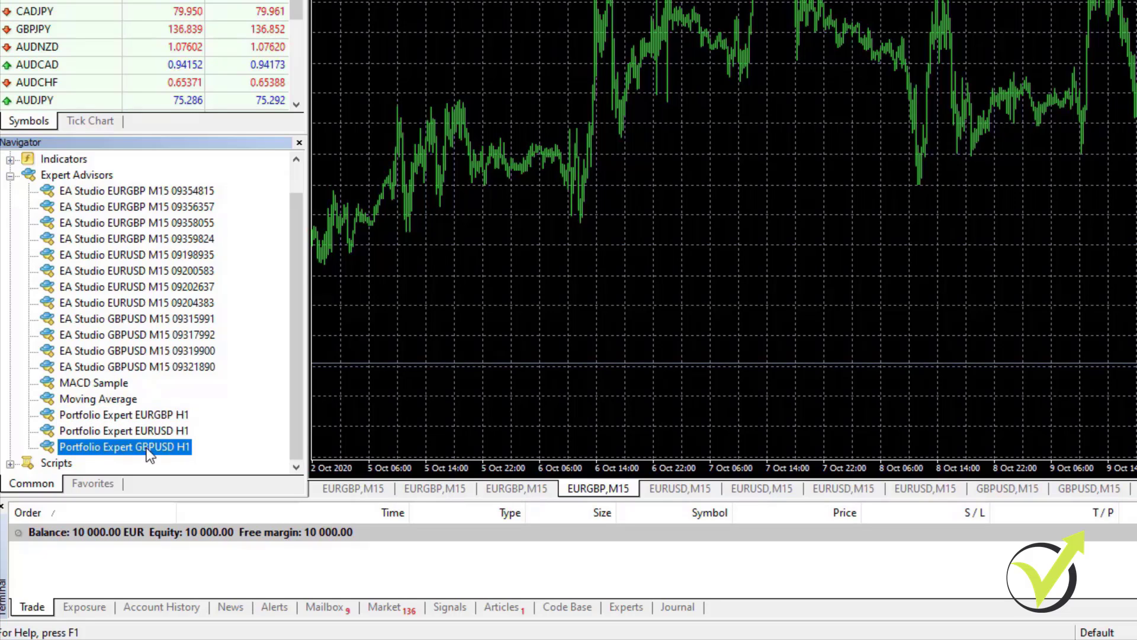
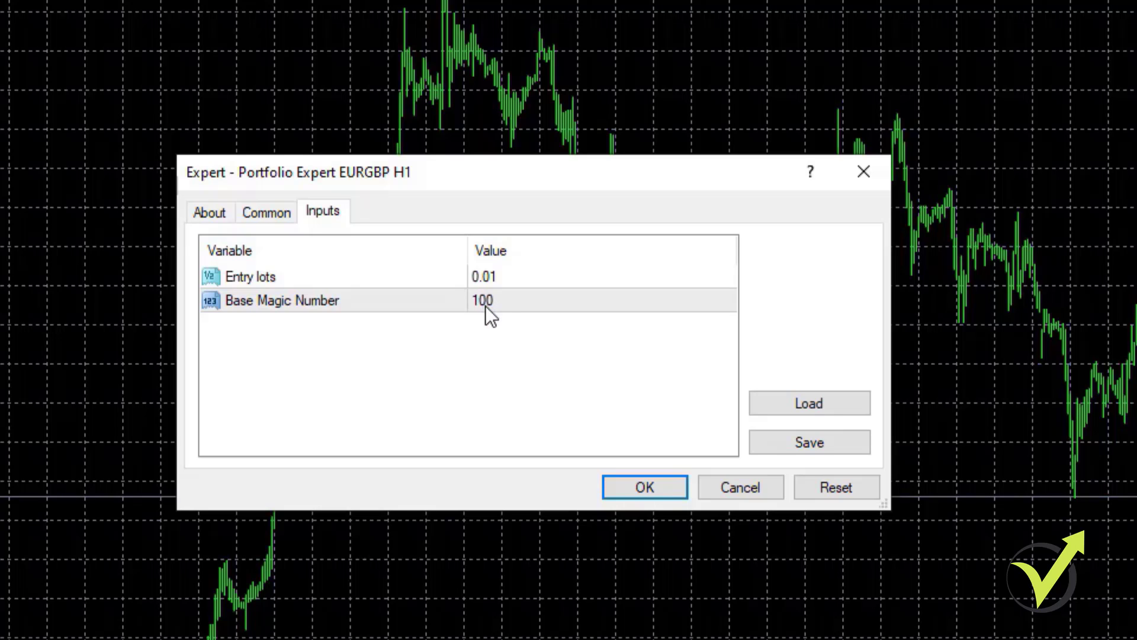
Set the base magic number of Portfolio Expert EURGBP H1 to 120 and apply the expert to the EURGBP H1 chart.
{"action": "double_click", "coordinate": [481, 301]}
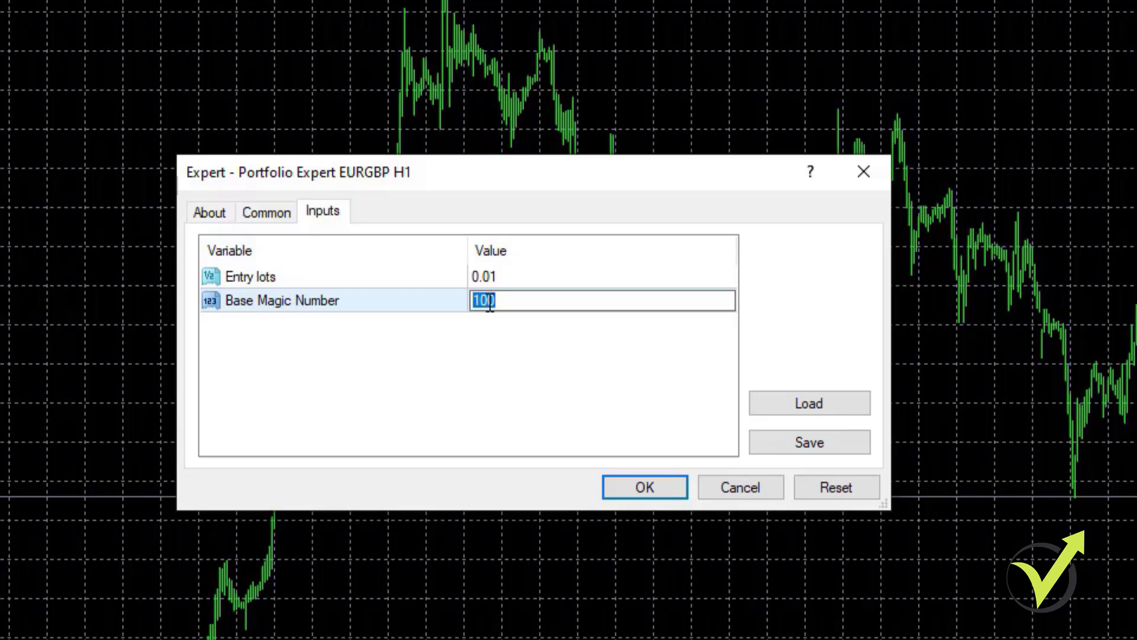
{"action": "left_click", "coordinate": [486, 301]}
{"action": "key", "text": "BackSpace"}
{"action": "type", "text": "2"}
{"action": "left_click", "coordinate": [646, 487]}
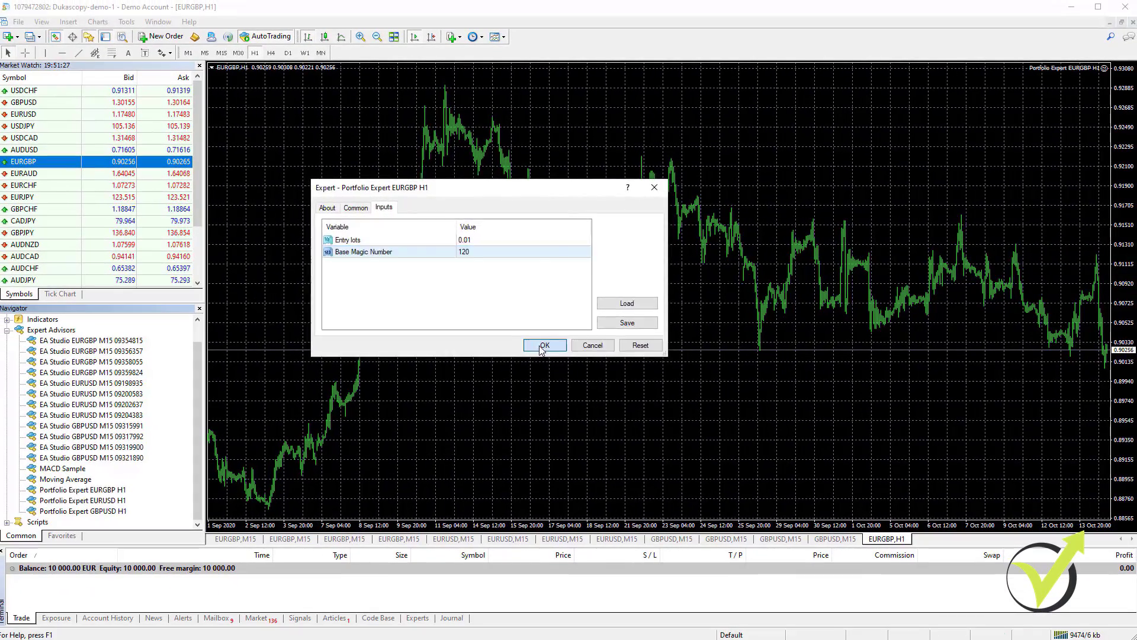
{"action": "left_click", "coordinate": [566, 382]}
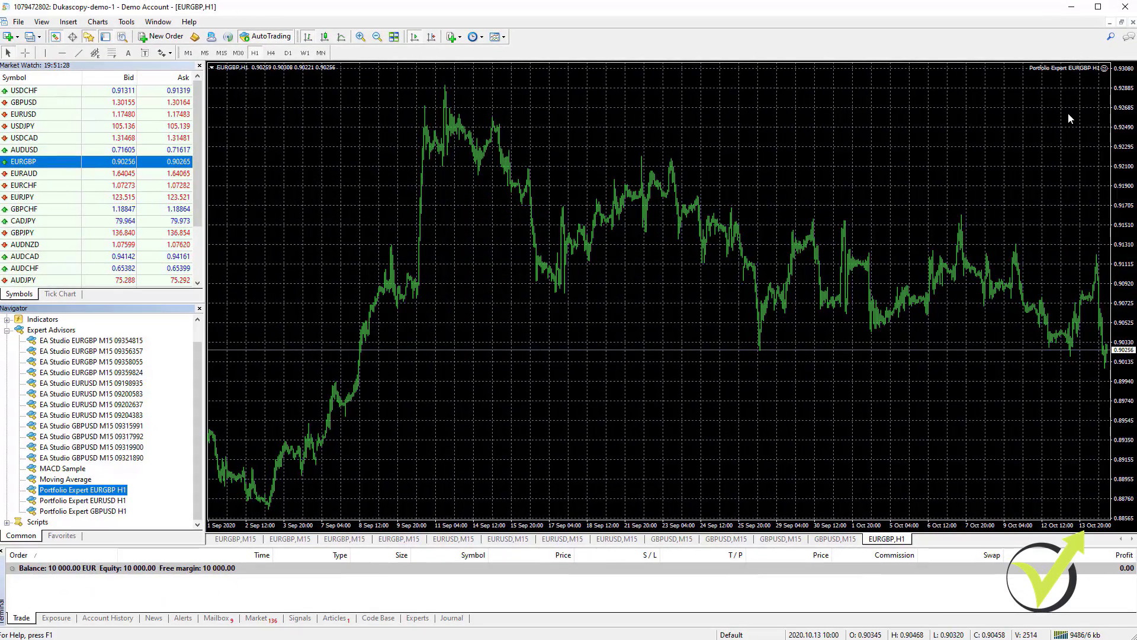
Open a EURUSD H1 chart and attach Portfolio Expert EURUSD H1 to it with its default inputs.
{"action": "right_click", "coordinate": [24, 115]}
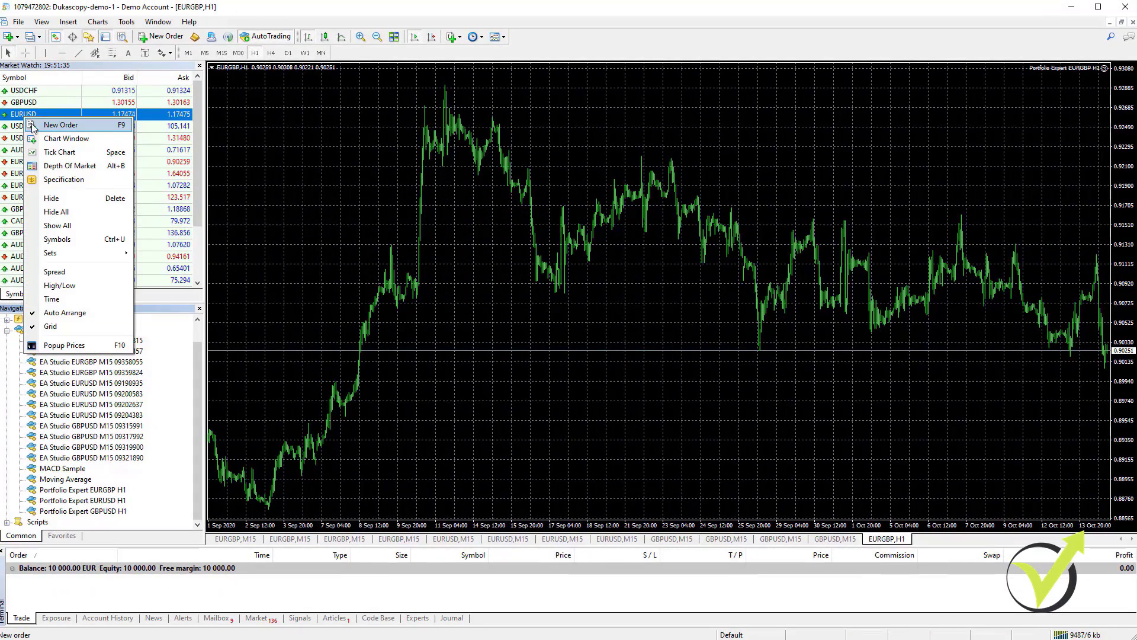
{"action": "left_click", "coordinate": [46, 139]}
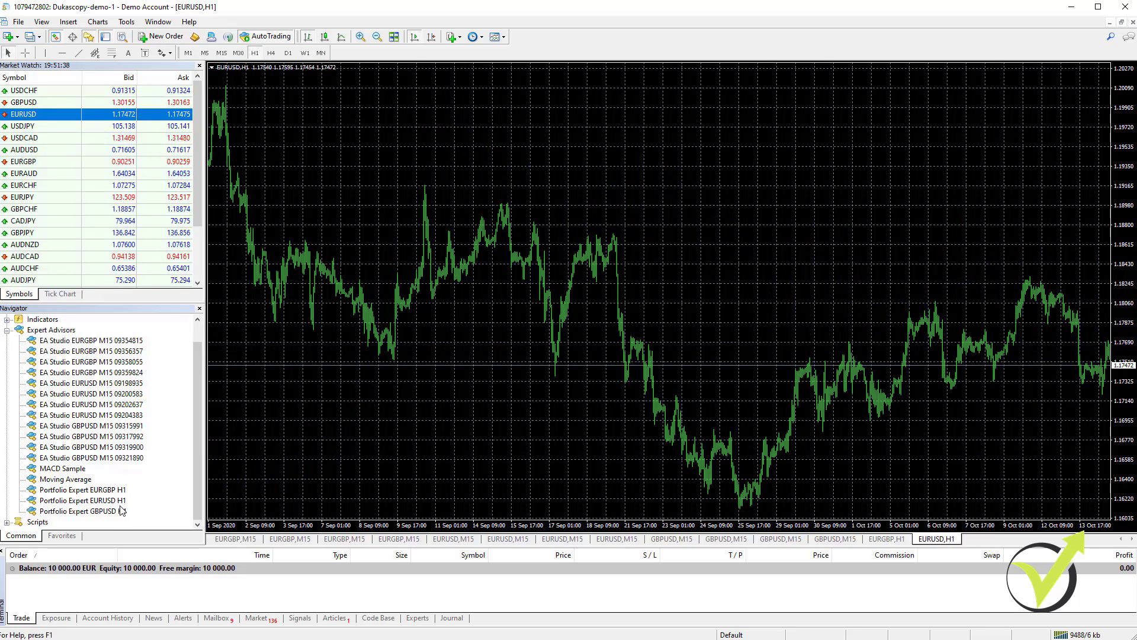
{"action": "double_click", "coordinate": [83, 500]}
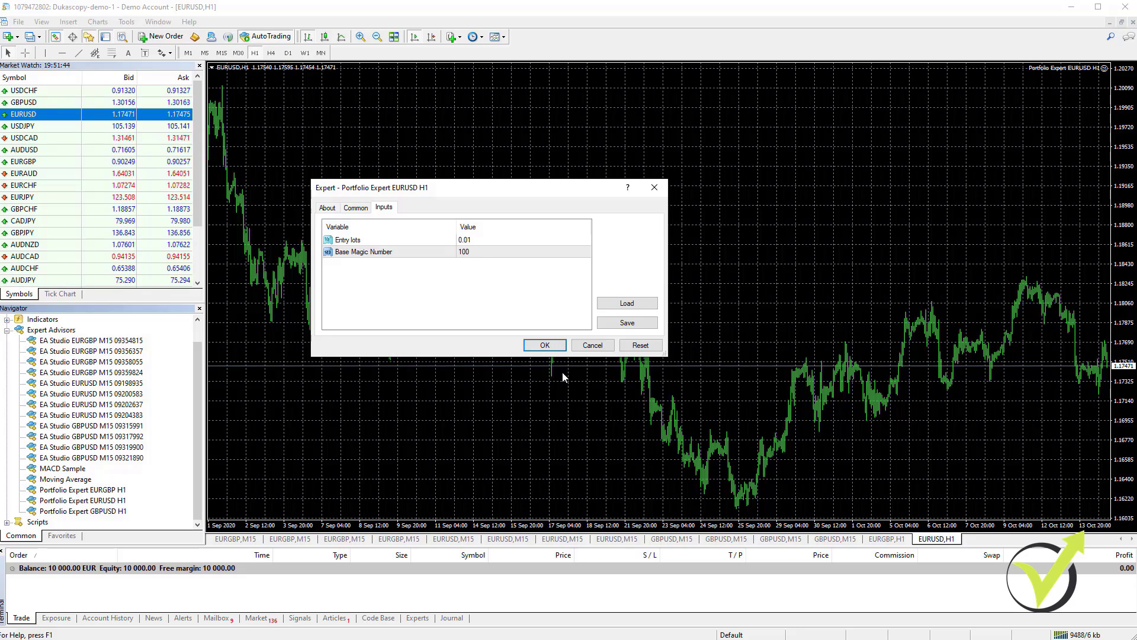
{"action": "left_click", "coordinate": [544, 344]}
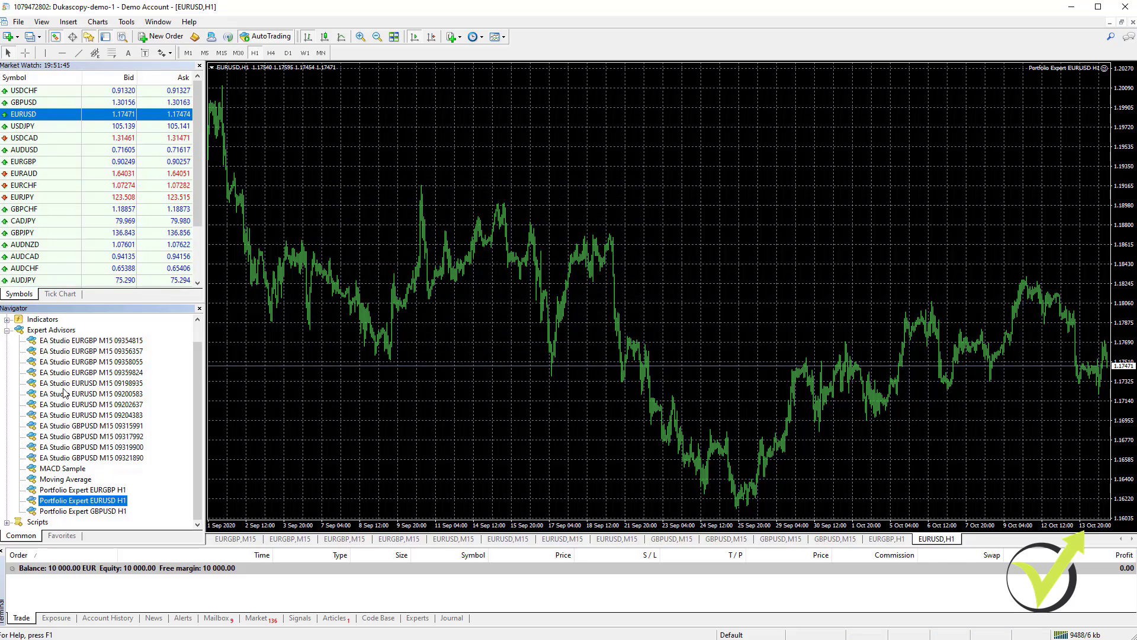
Open a GBPUSD H1 chart and add Portfolio Expert GBPUSD H1 to it, bringing up its input parameters.
{"action": "right_click", "coordinate": [35, 103]}
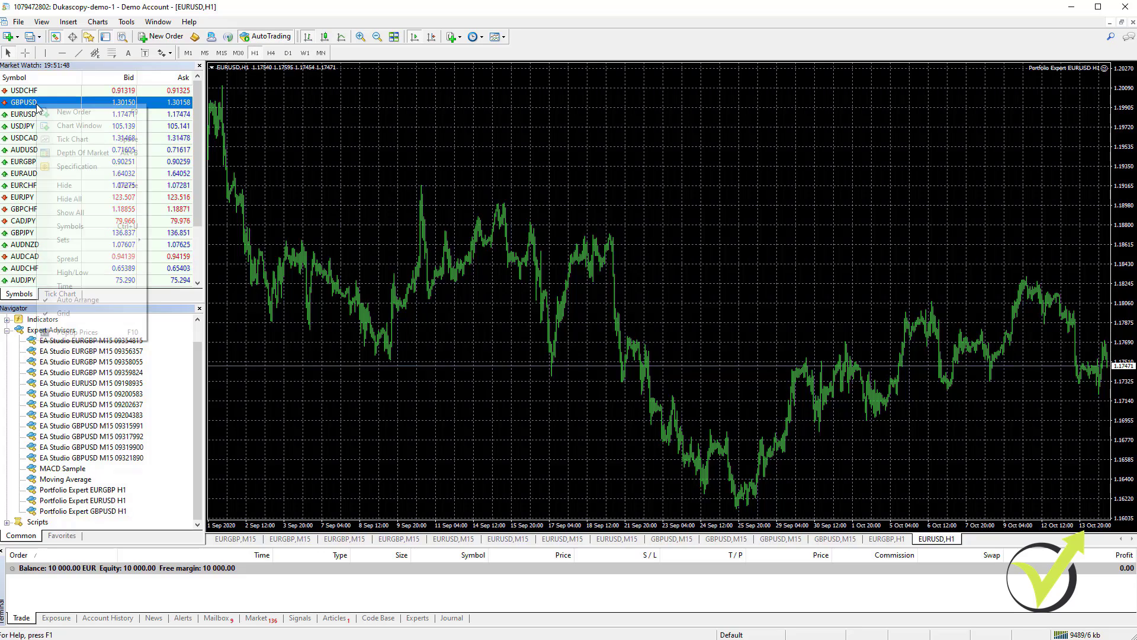
{"action": "left_click", "coordinate": [59, 127]}
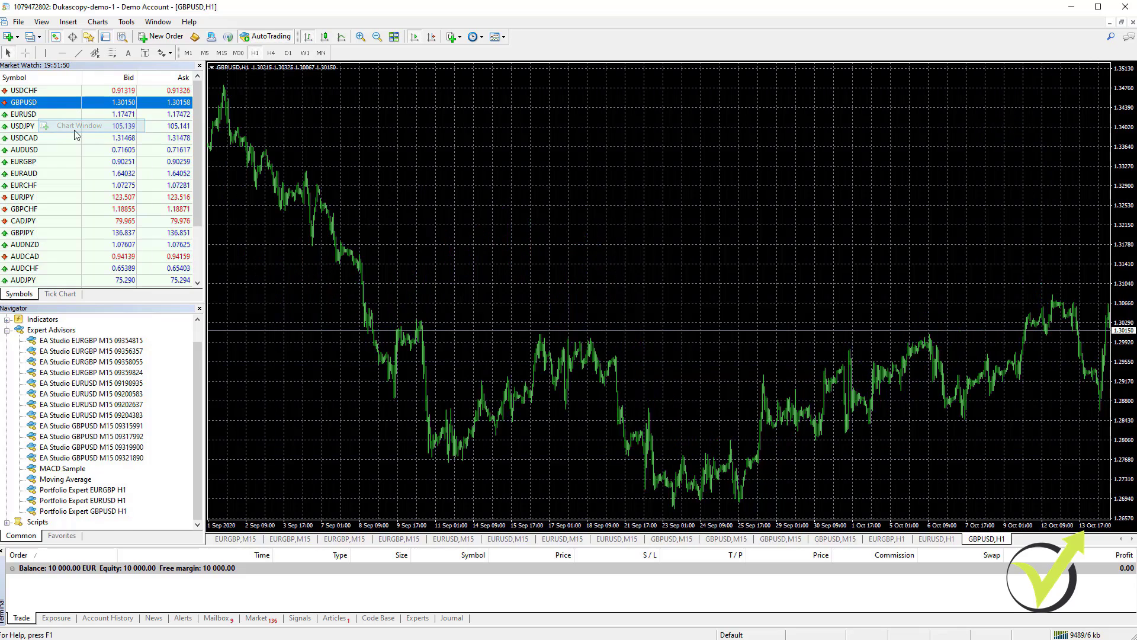
{"action": "double_click", "coordinate": [73, 511]}
{"action": "left_click", "coordinate": [383, 208]}
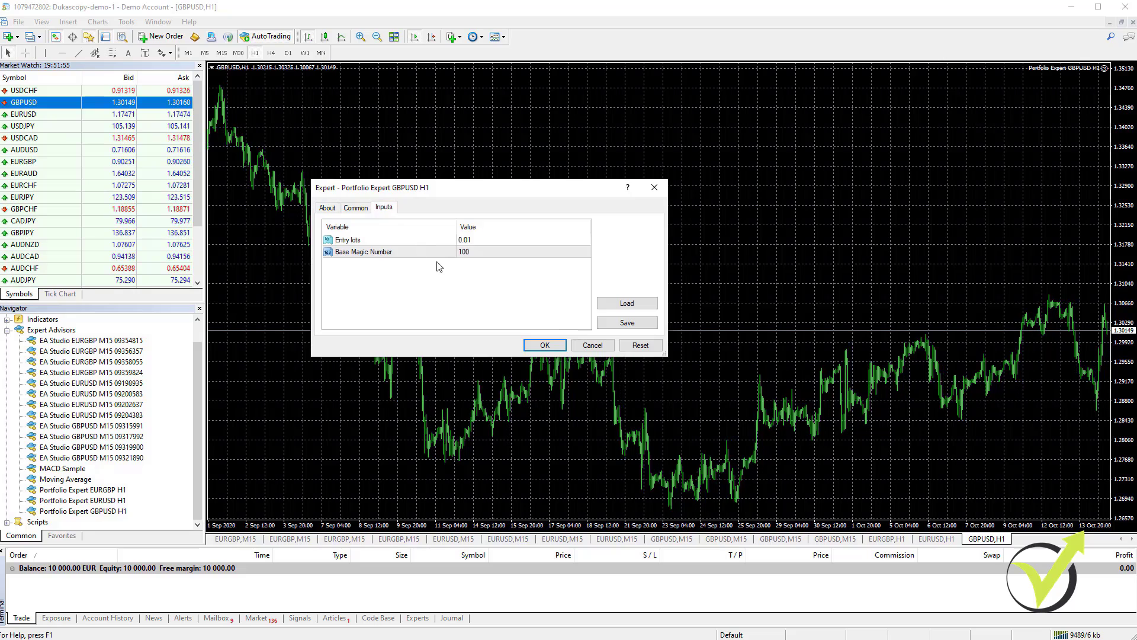
Set the base magic number of Portfolio Expert GBPUSD H1 to 200 and apply the inputs.
{"action": "double_click", "coordinate": [464, 251]}
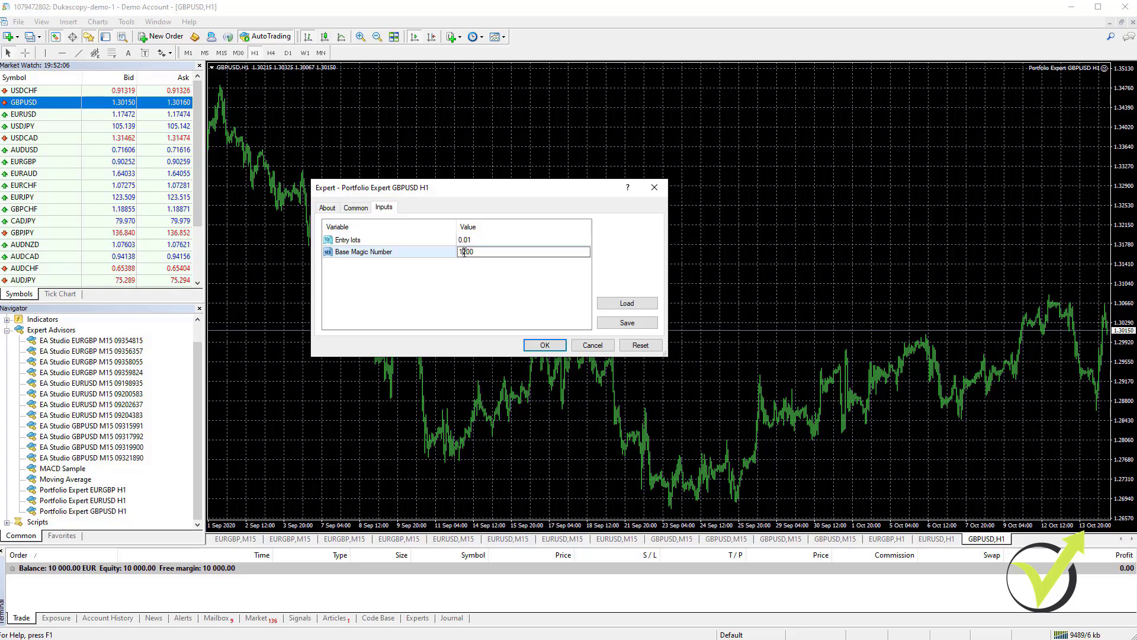
{"action": "key", "text": "BackSpace"}
{"action": "type", "text": "2"}
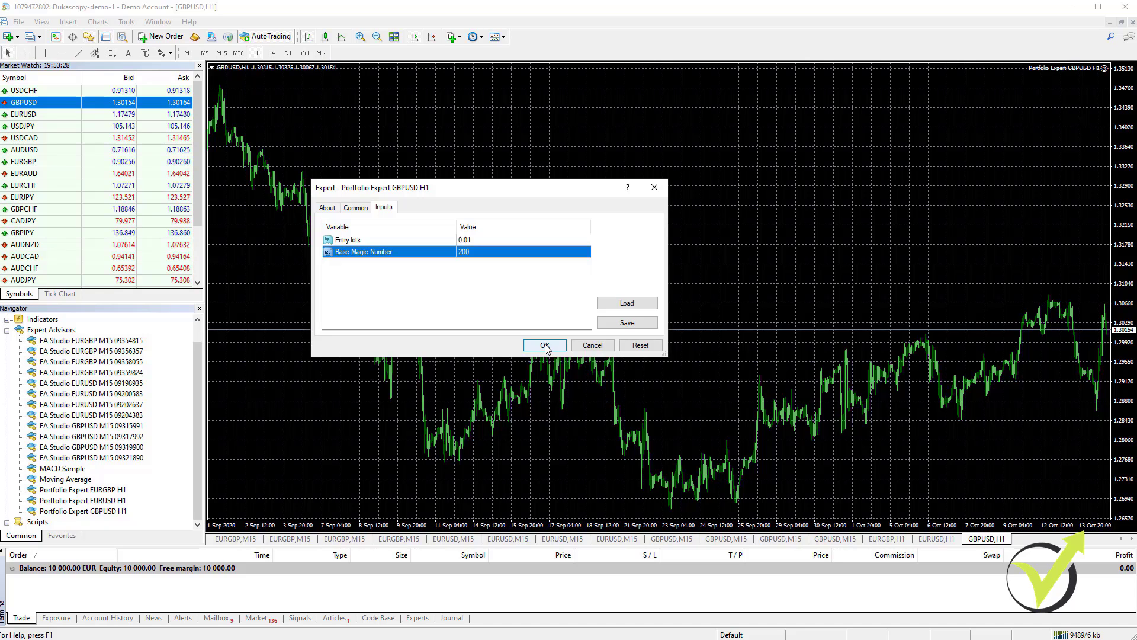
{"action": "left_click", "coordinate": [545, 346]}
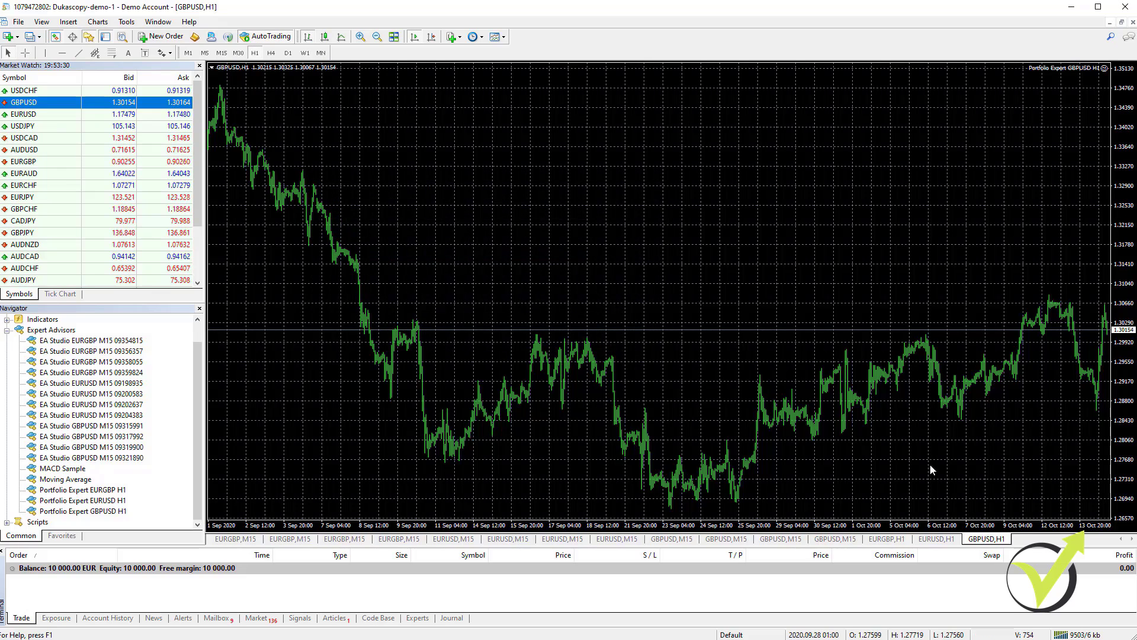